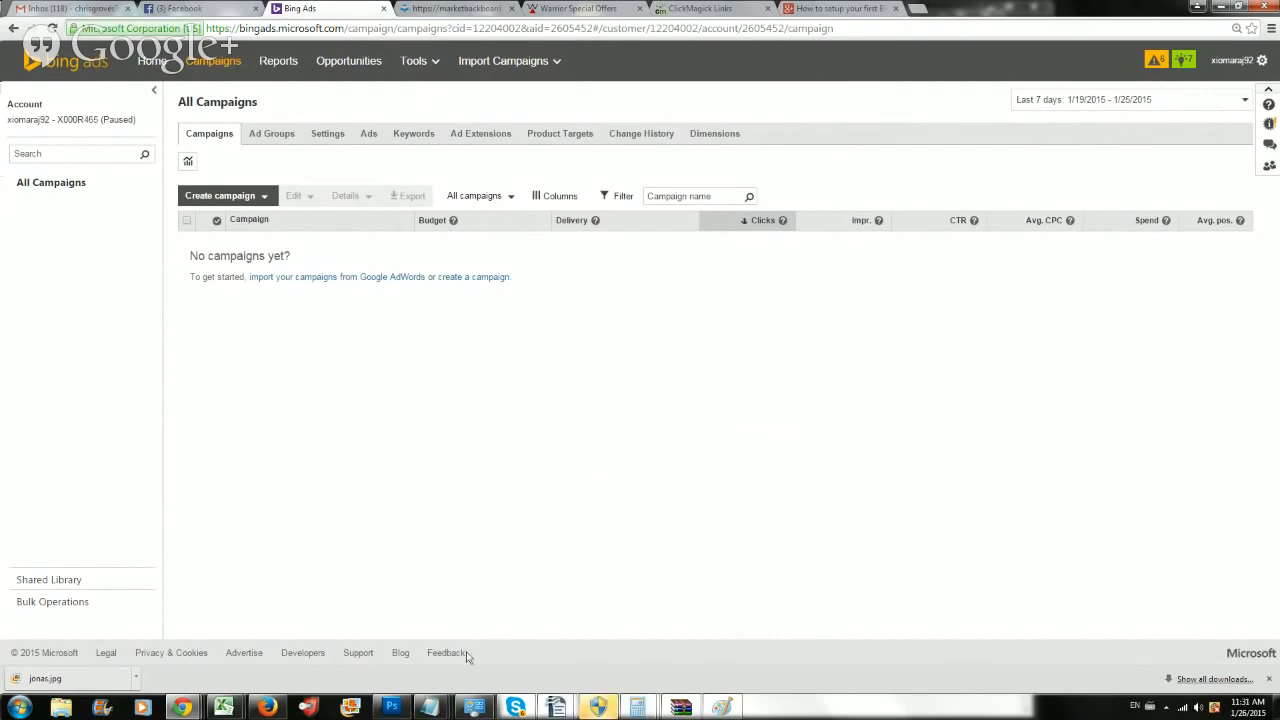
Step: Switch to the Notepad note titled "How to setup your first Bing Ads PPC Campaign", read it and minimize it
{"action": "mouse_move", "coordinate": [432, 710]}
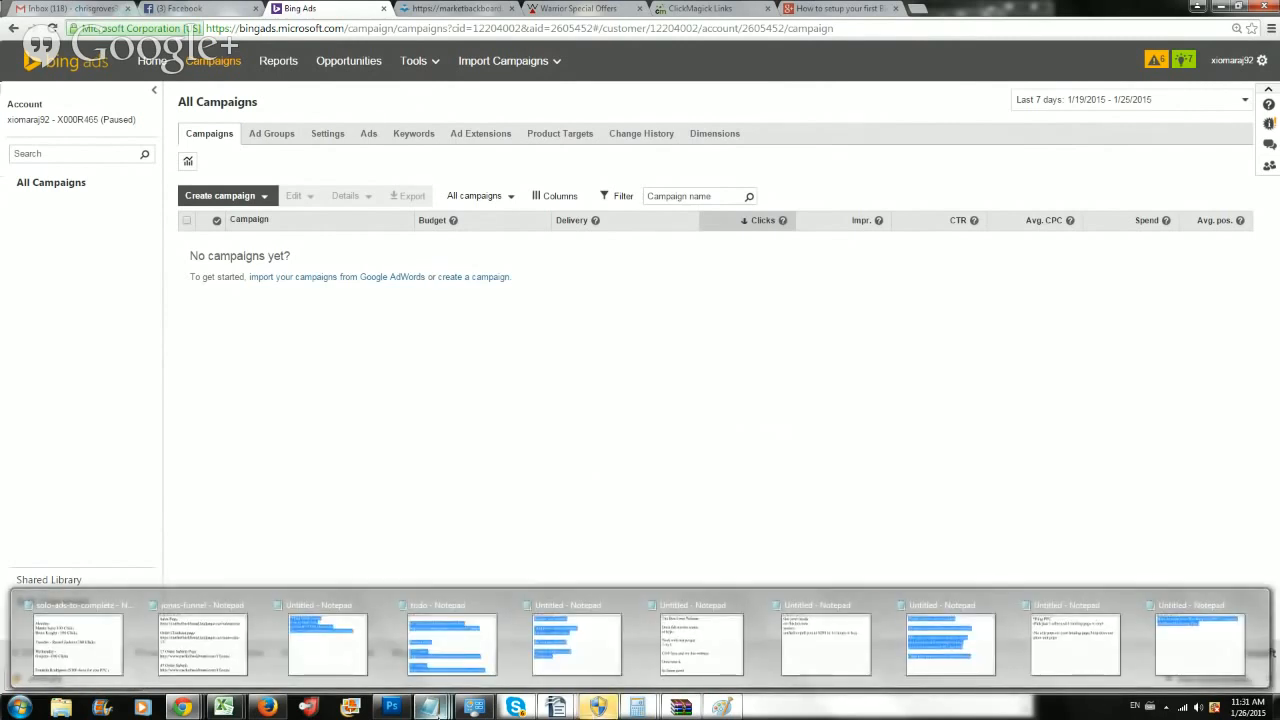
{"action": "left_click", "coordinate": [1163, 655]}
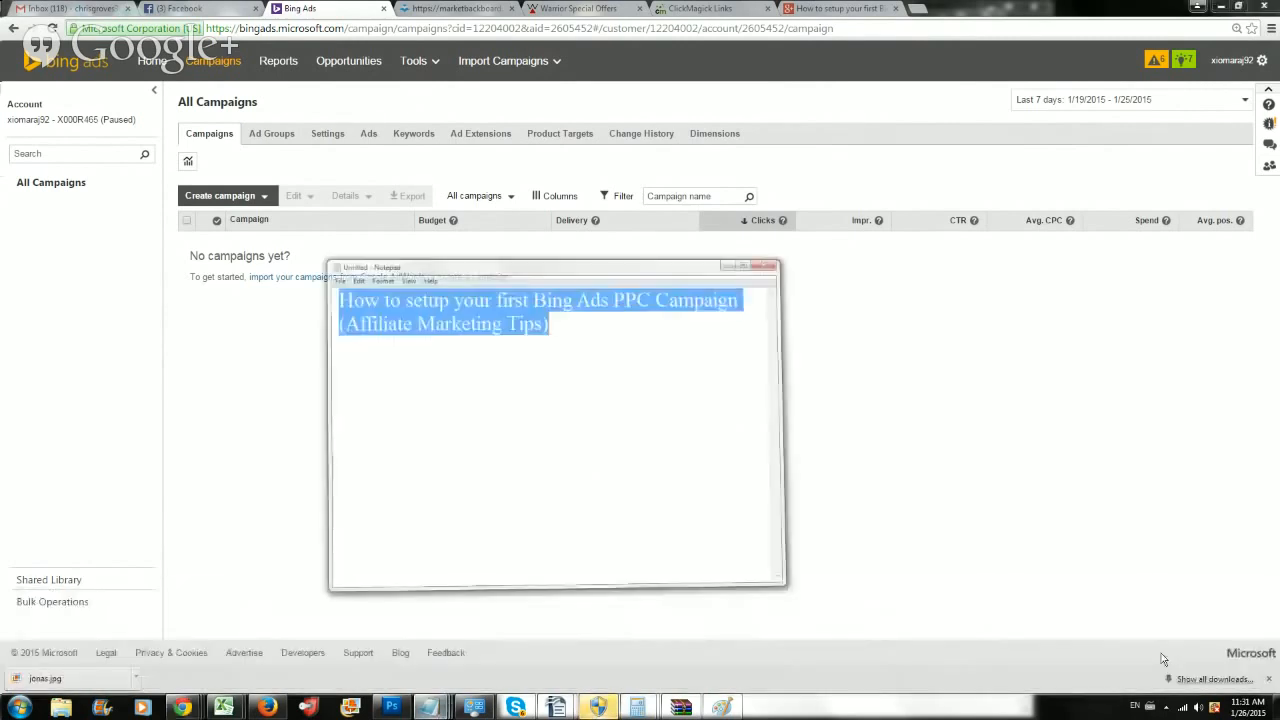
{"action": "left_click", "coordinate": [634, 351]}
{"action": "left_click_drag", "start_coordinate": [508, 201], "coordinate": [732, 207]}
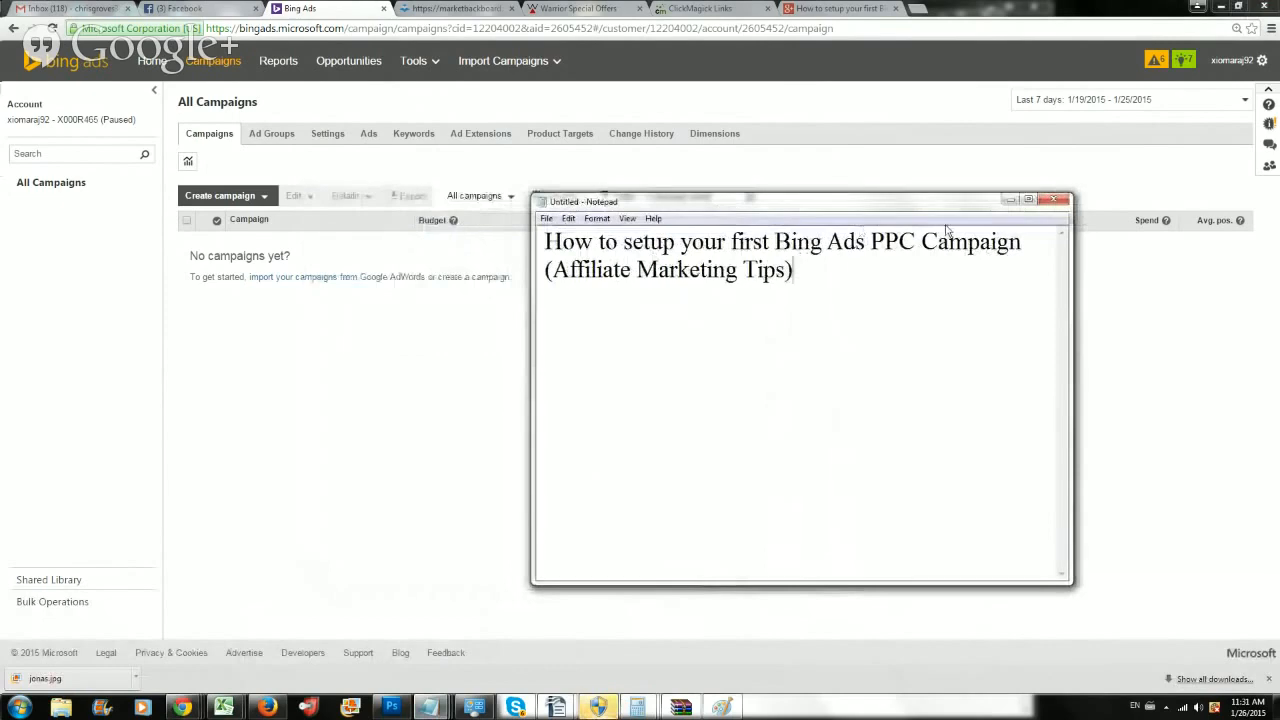
{"action": "left_click", "coordinate": [1010, 199]}
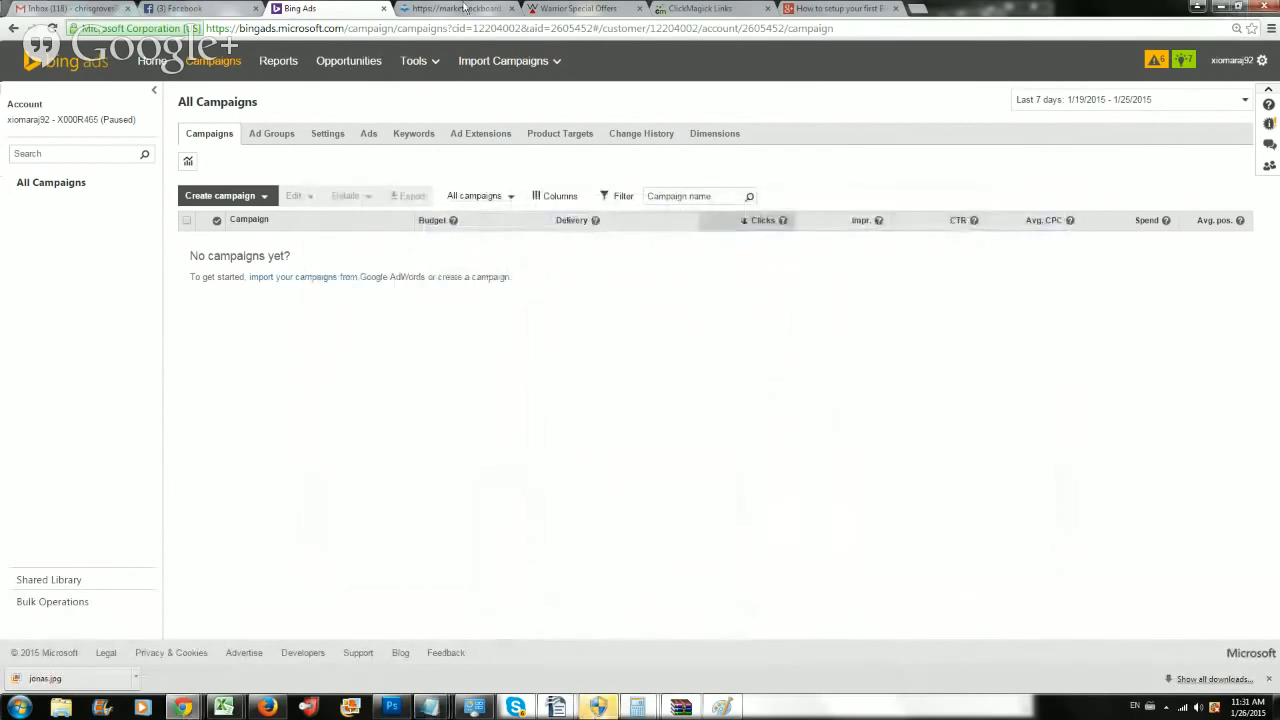
Step: Review the bing500 landing page and its address, along with the "*Bing PPC" note in Notepad
{"action": "left_click", "coordinate": [462, 8]}
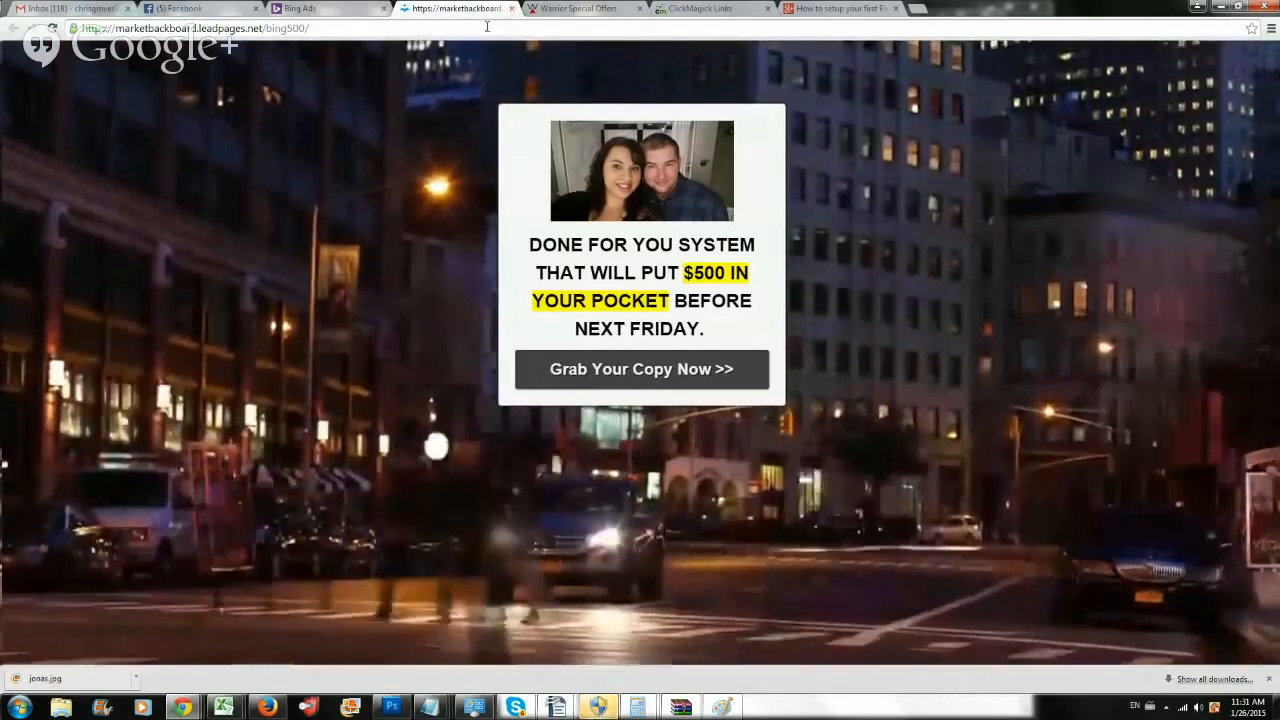
{"action": "left_click", "coordinate": [478, 29]}
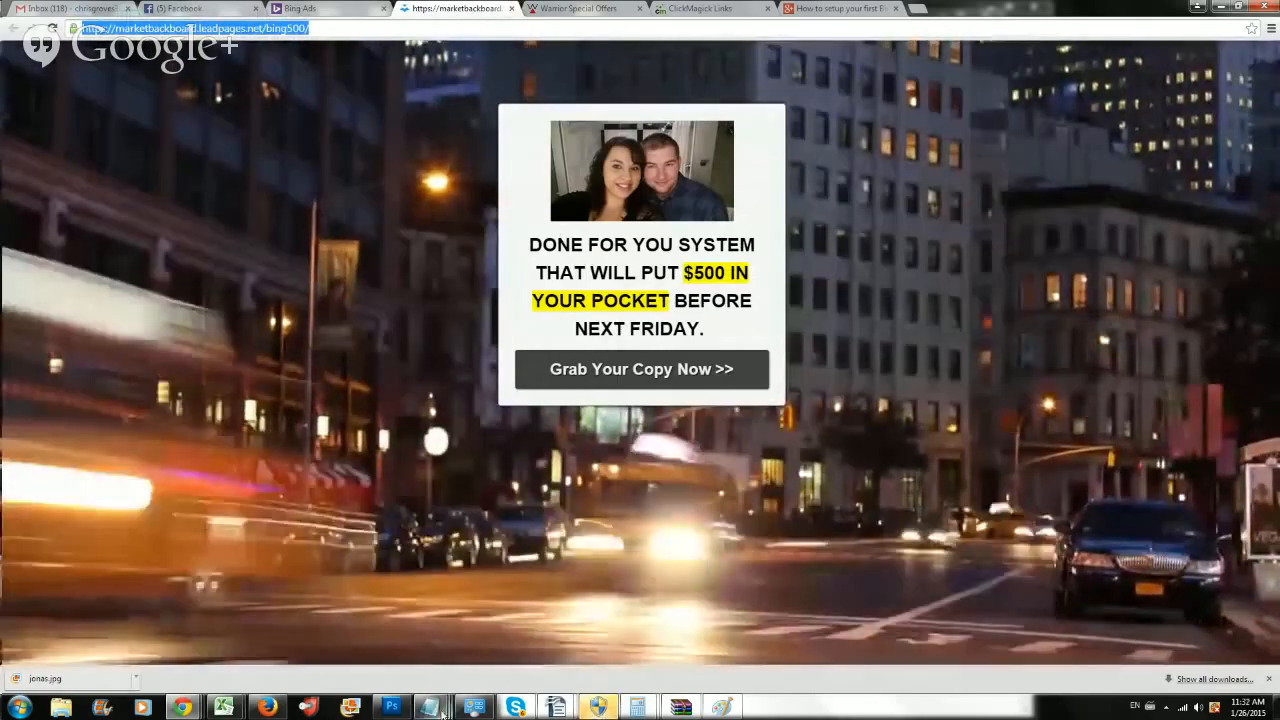
{"action": "left_click", "coordinate": [437, 711]}
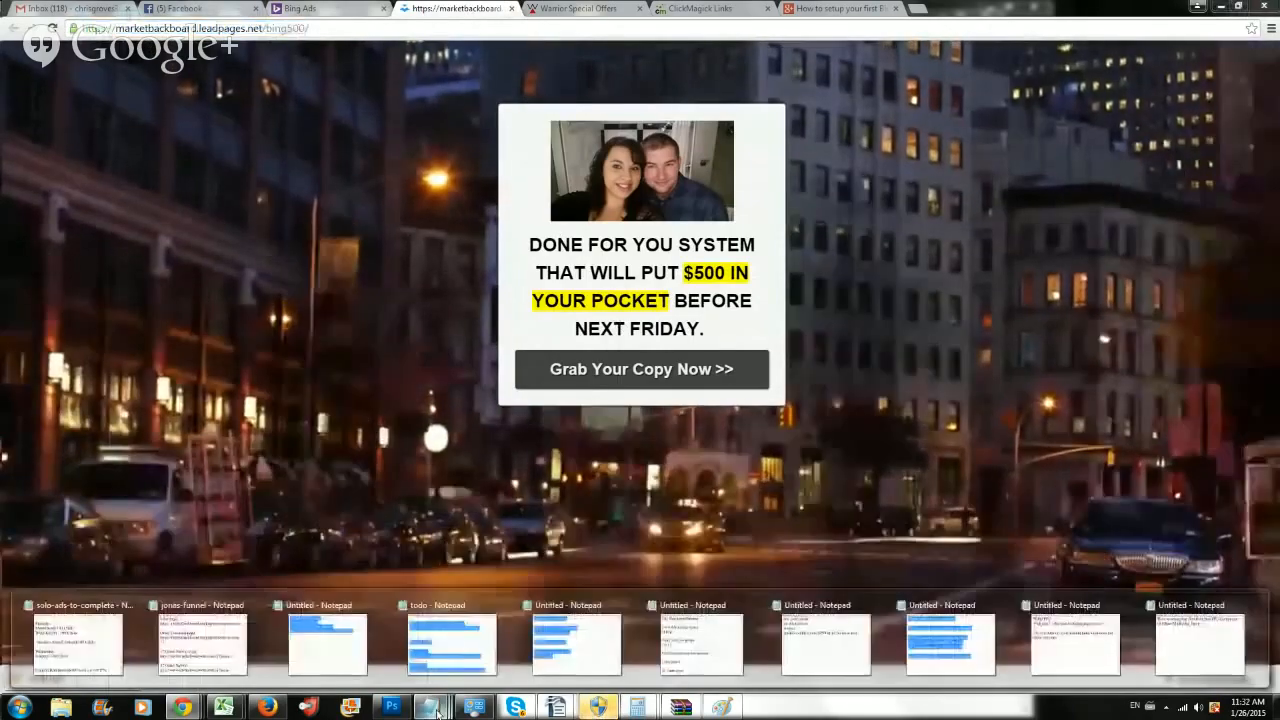
{"action": "left_click", "coordinate": [1052, 664]}
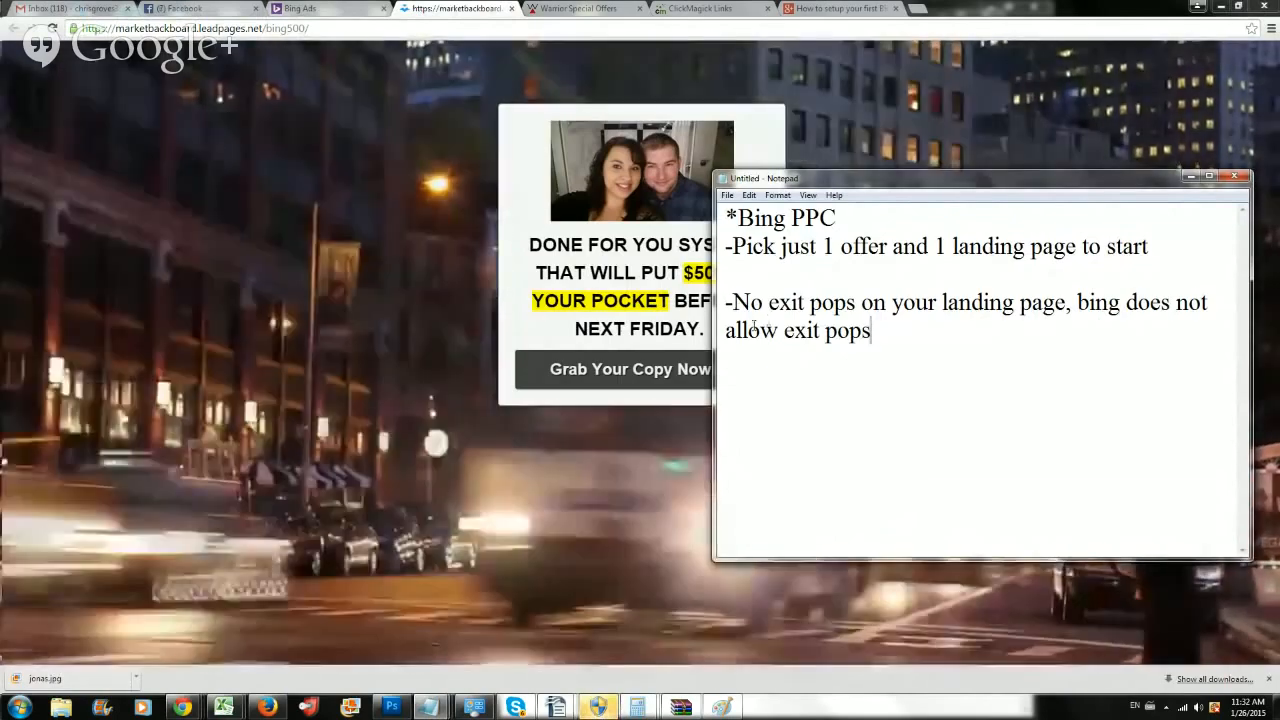
{"action": "left_click", "coordinate": [352, 27]}
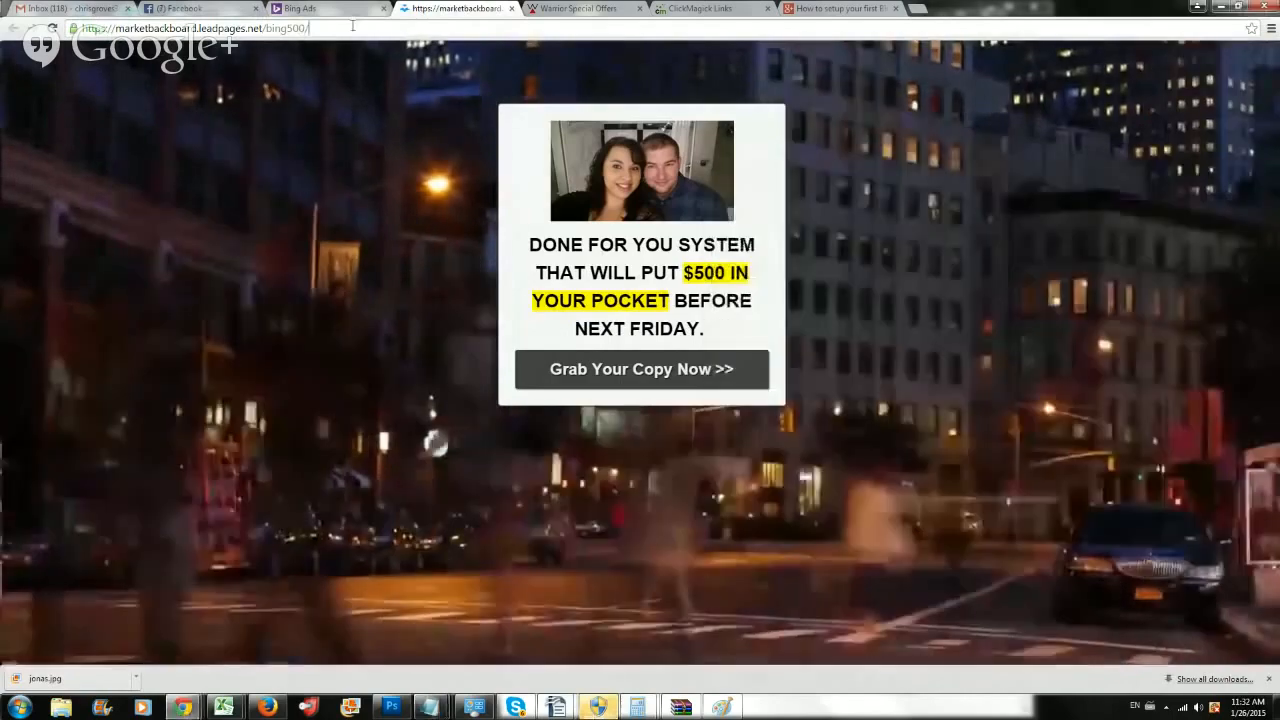
{"action": "left_click", "coordinate": [352, 27]}
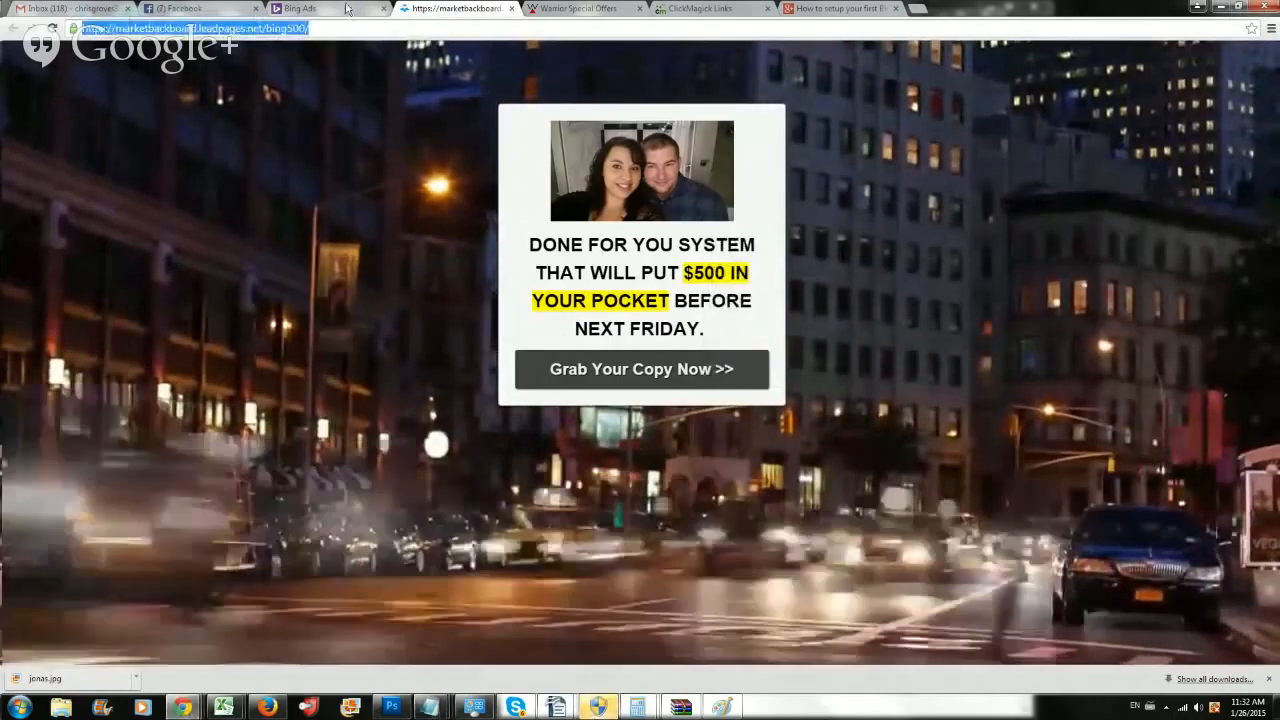
Step: Return to the Bing Ads campaigns page and start creating a search & content campaign
{"action": "left_click", "coordinate": [330, 9]}
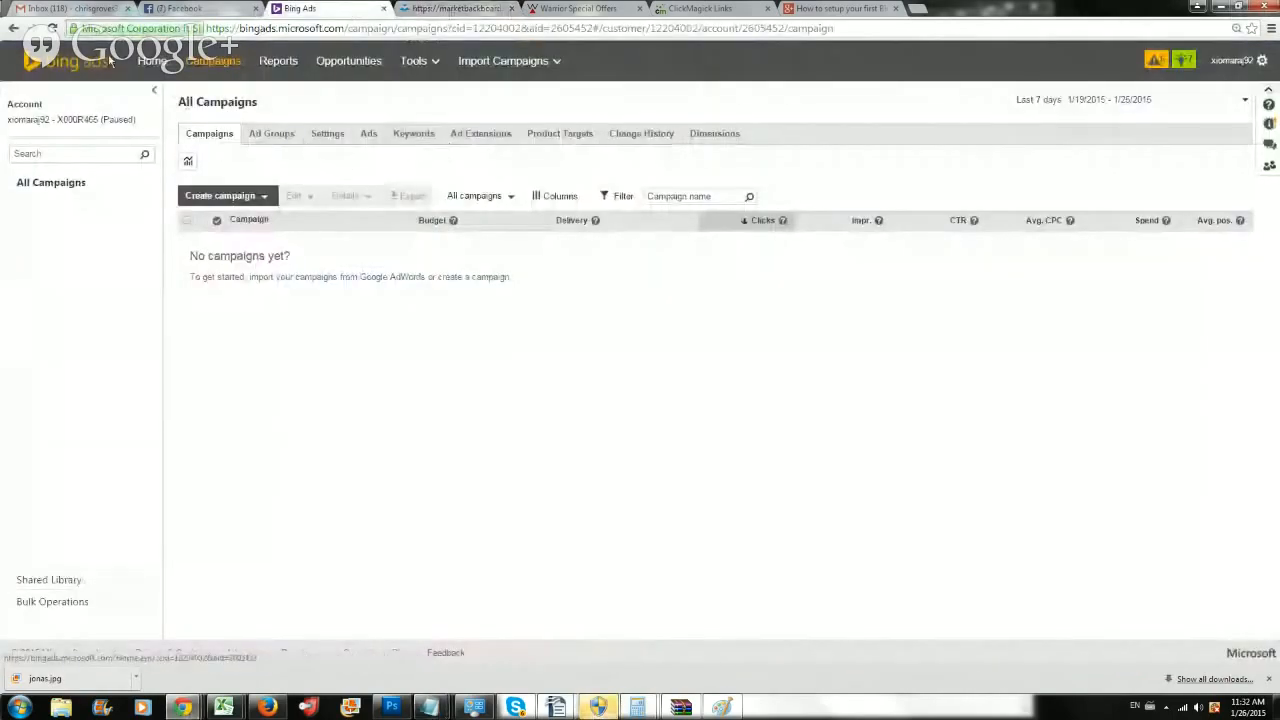
{"action": "left_click", "coordinate": [163, 74]}
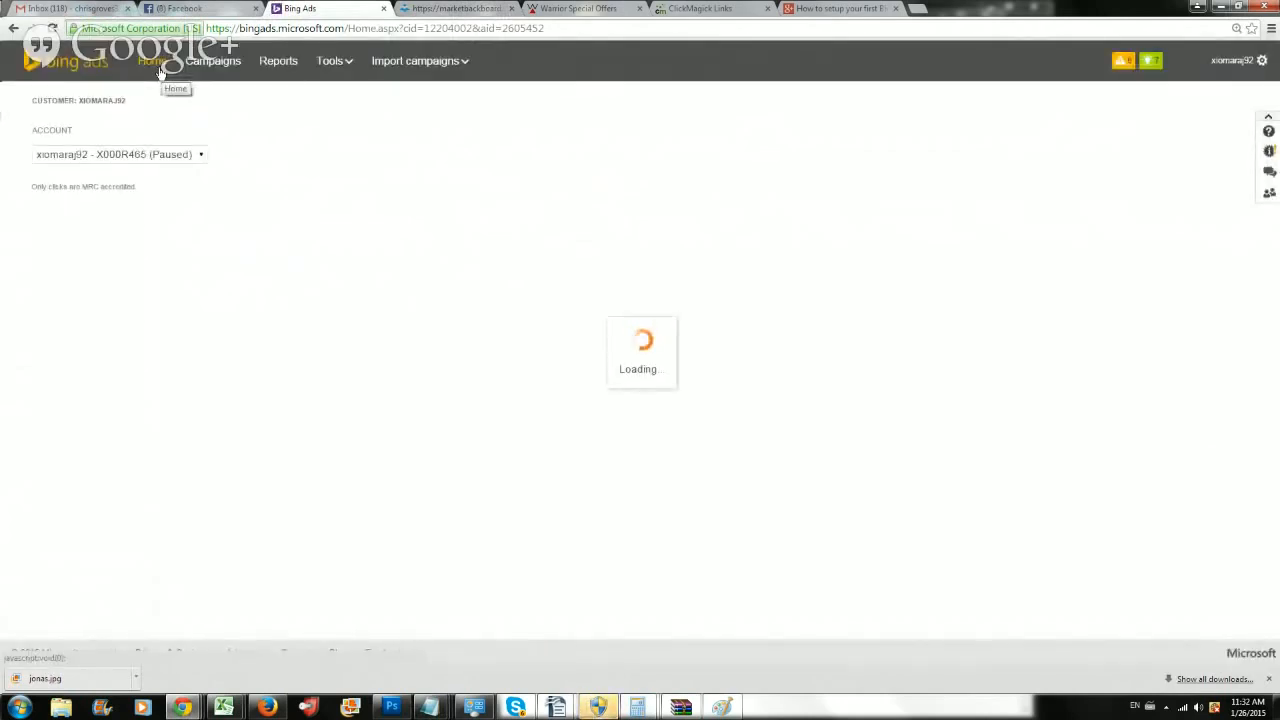
{"action": "left_click", "coordinate": [226, 74]}
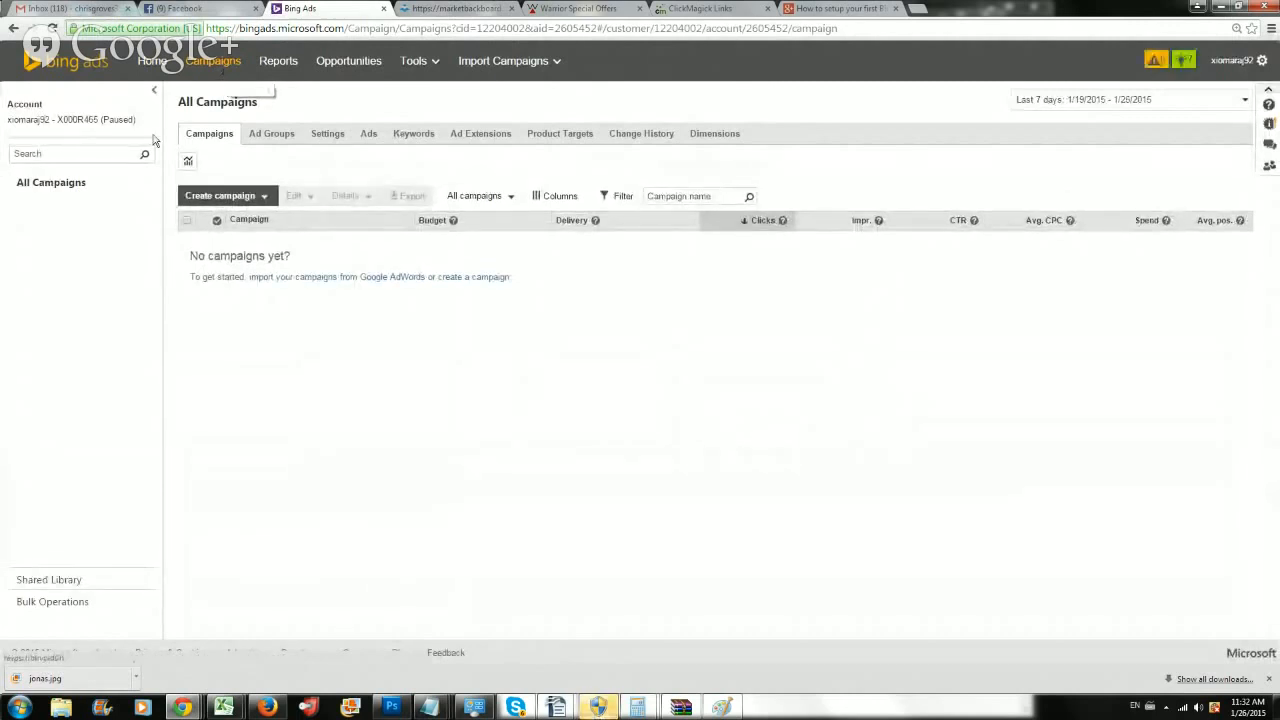
{"action": "left_click", "coordinate": [243, 203]}
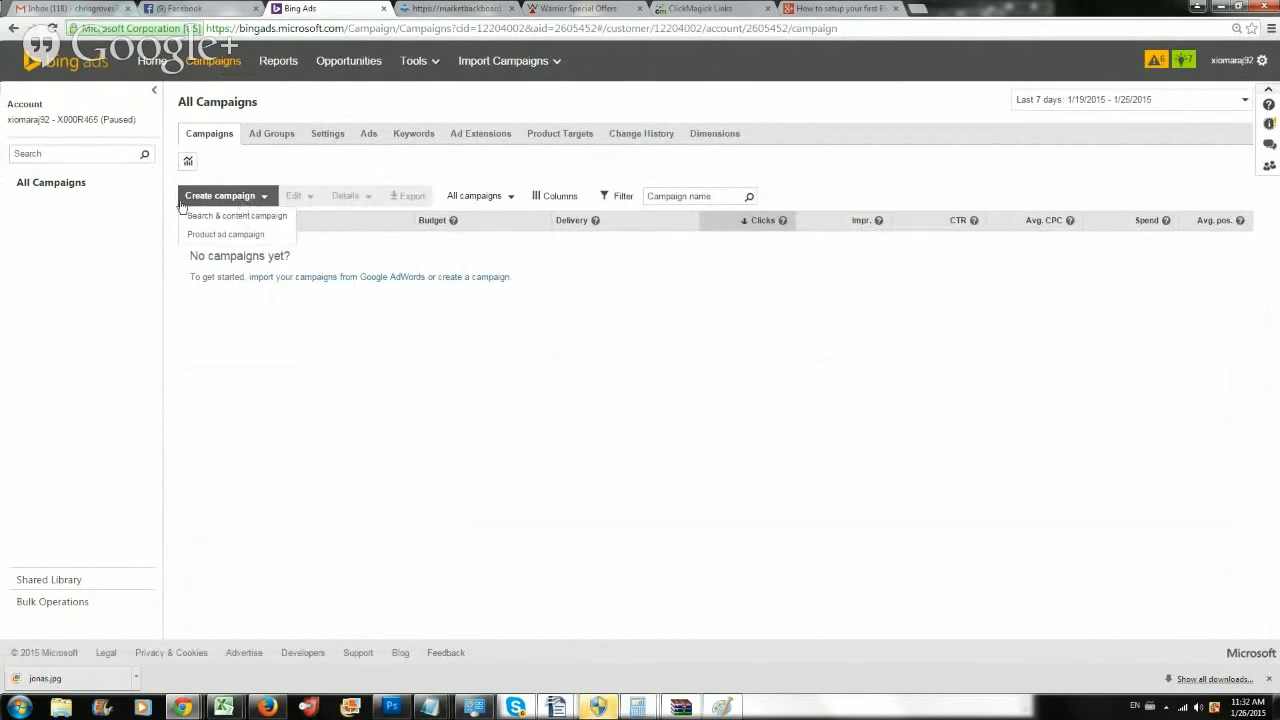
{"action": "left_click", "coordinate": [230, 217]}
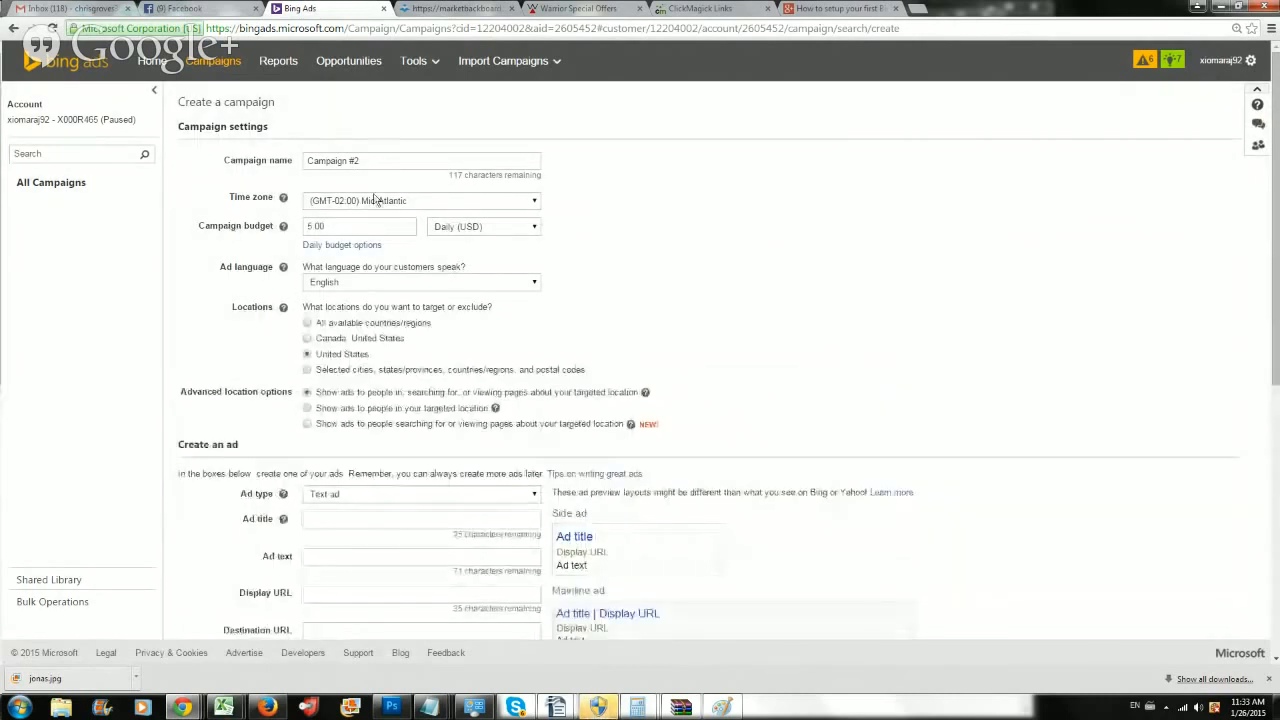
Step: Name the campaign "MMO Bing PPC 1" and set its time zone to (GMT-07:00) Mountain Time (U.S. & Canada)
{"action": "left_click_drag", "start_coordinate": [389, 162], "coordinate": [240, 171]}
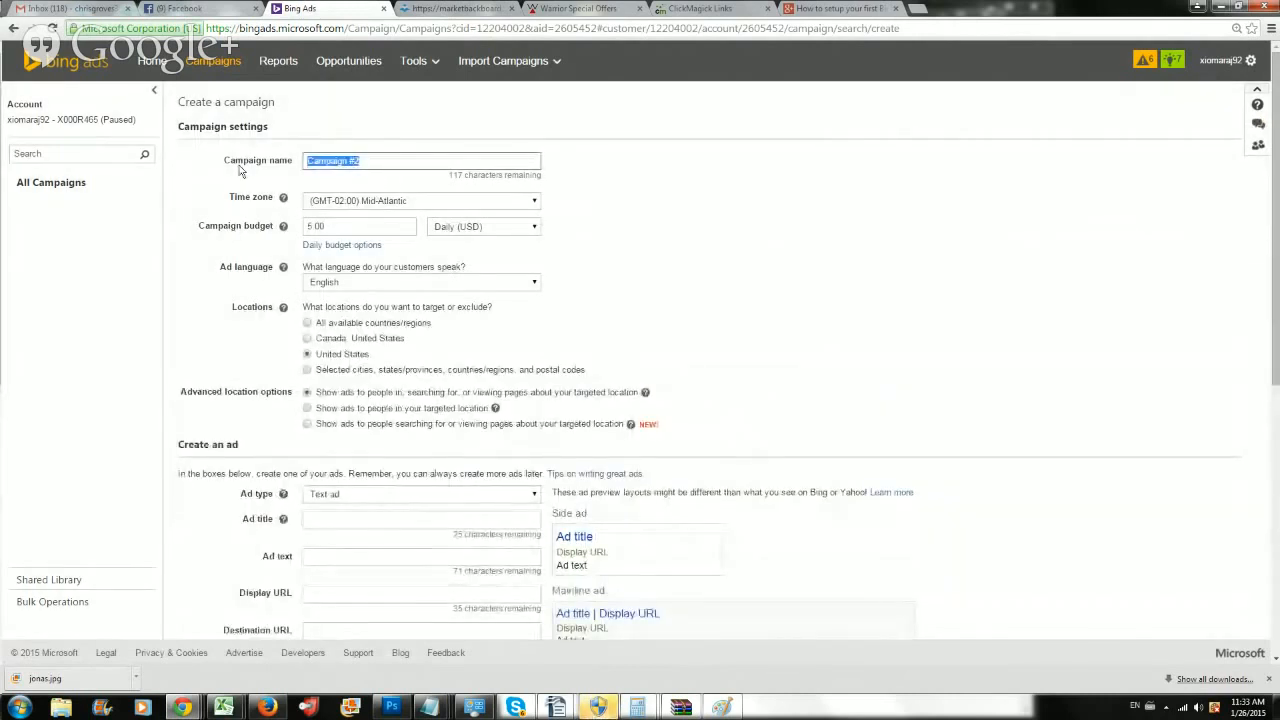
{"action": "type", "text": "MMO Bing PPC 1"}
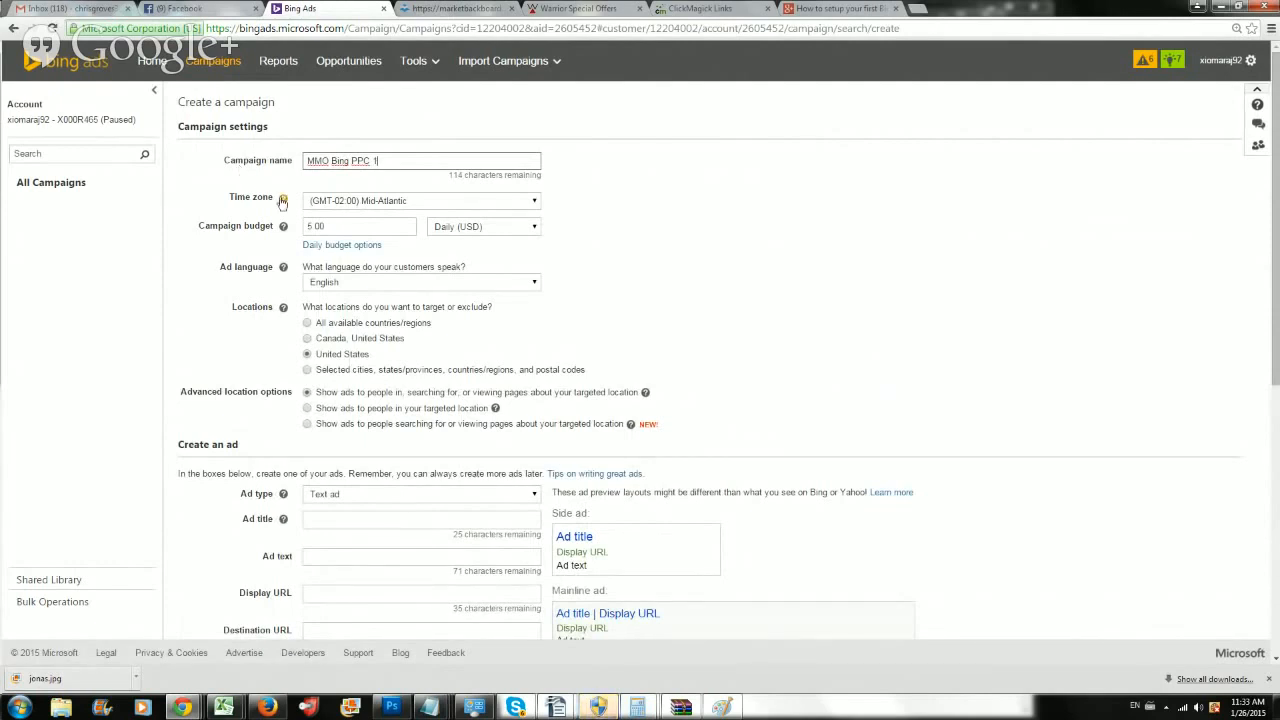
{"action": "left_click", "coordinate": [336, 206]}
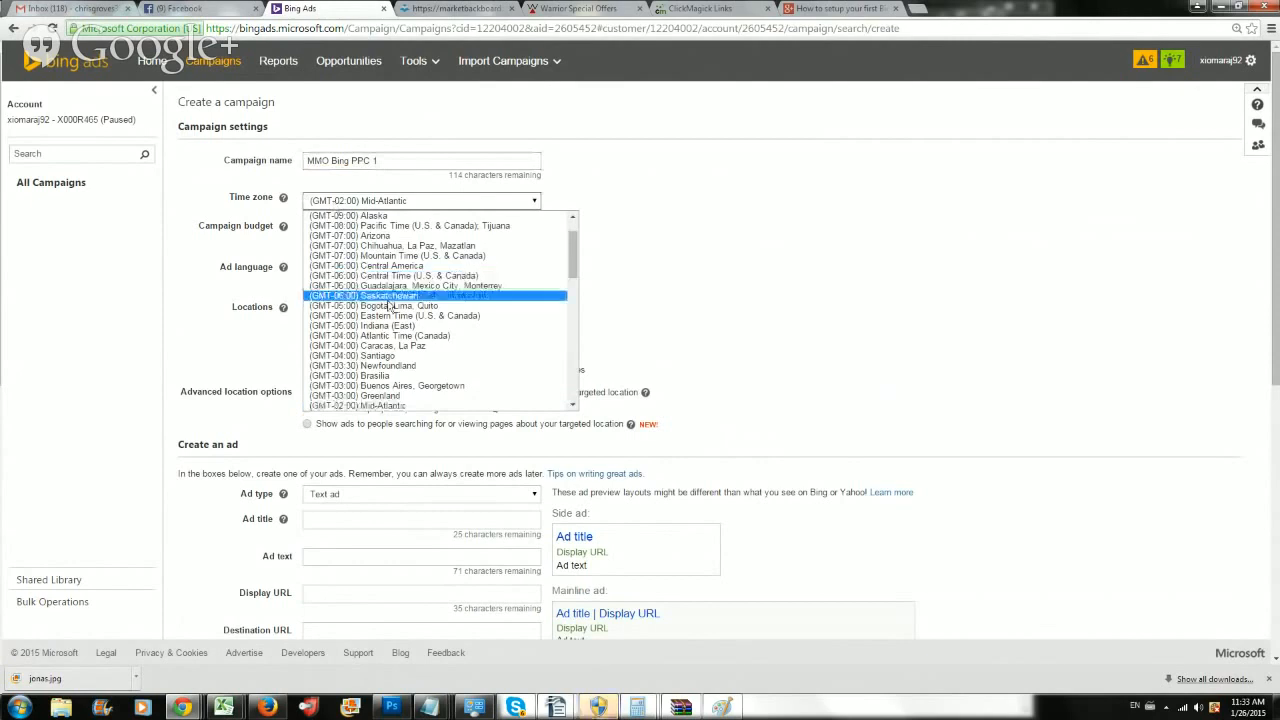
{"action": "scroll", "coordinate": [389, 306], "scroll_direction": "down", "scroll_amount": 8}
{"action": "scroll", "coordinate": [389, 307], "scroll_direction": "down", "scroll_amount": 6}
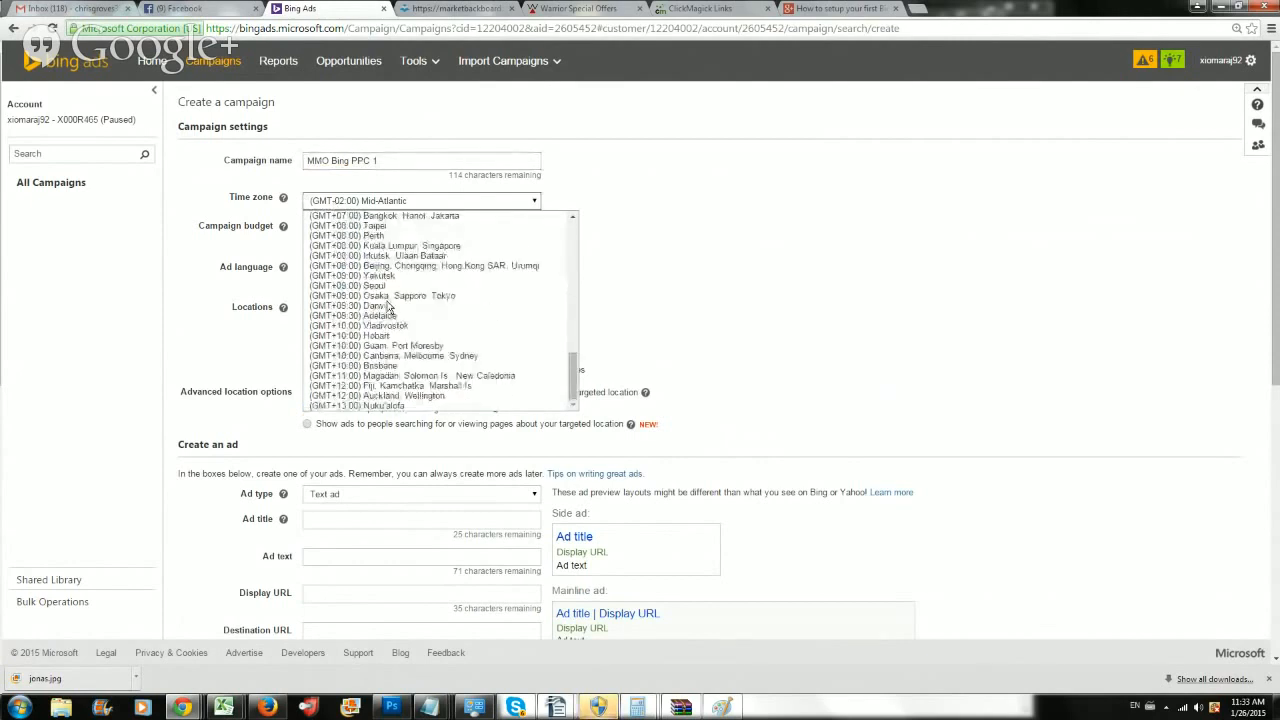
{"action": "scroll", "coordinate": [389, 307], "scroll_direction": "up", "scroll_amount": 14}
{"action": "left_click", "coordinate": [397, 306]}
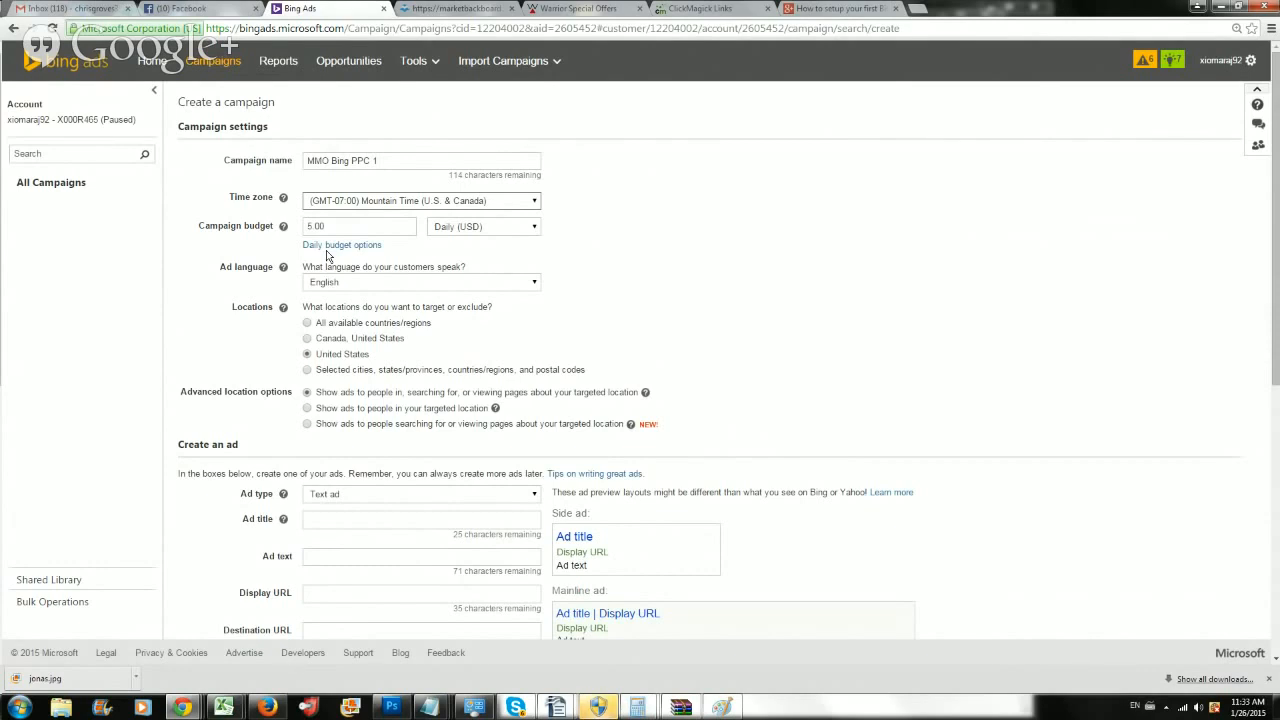
Step: Switch location targeting to selected cities, states/provinces, countries/regions and postal codes, and target the United States
{"action": "left_click", "coordinate": [307, 370]}
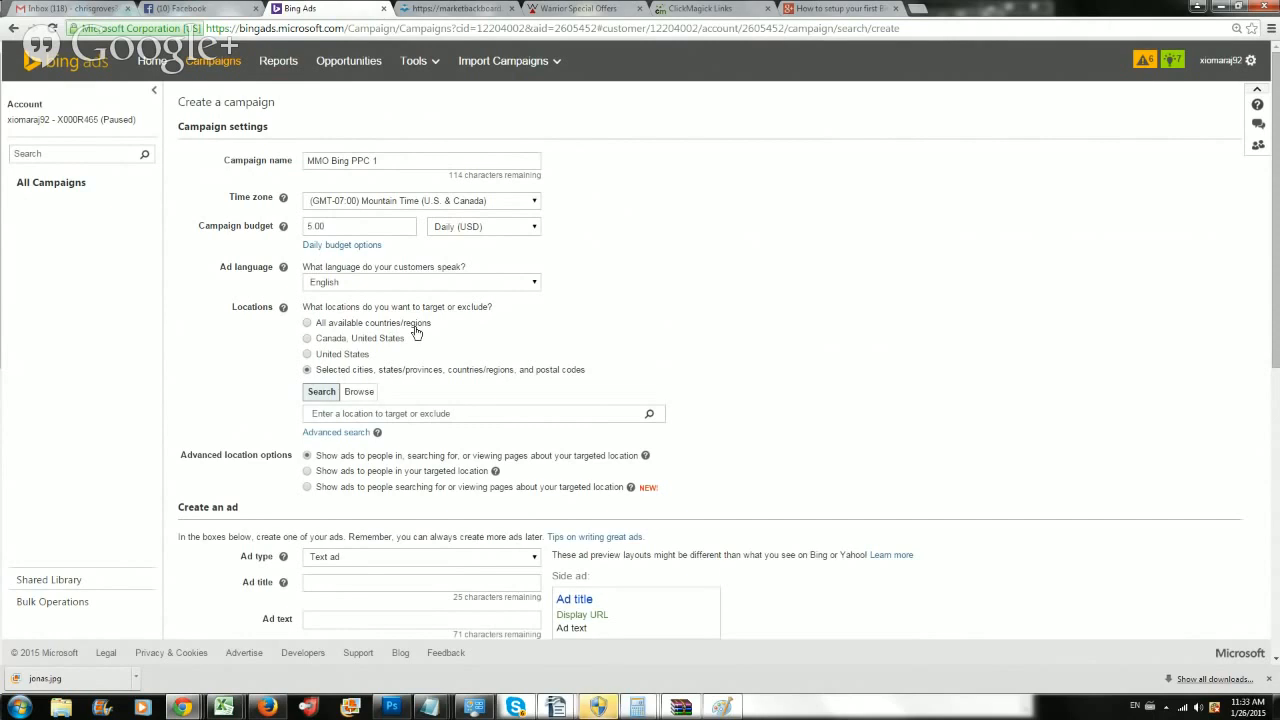
{"action": "left_click", "coordinate": [379, 413]}
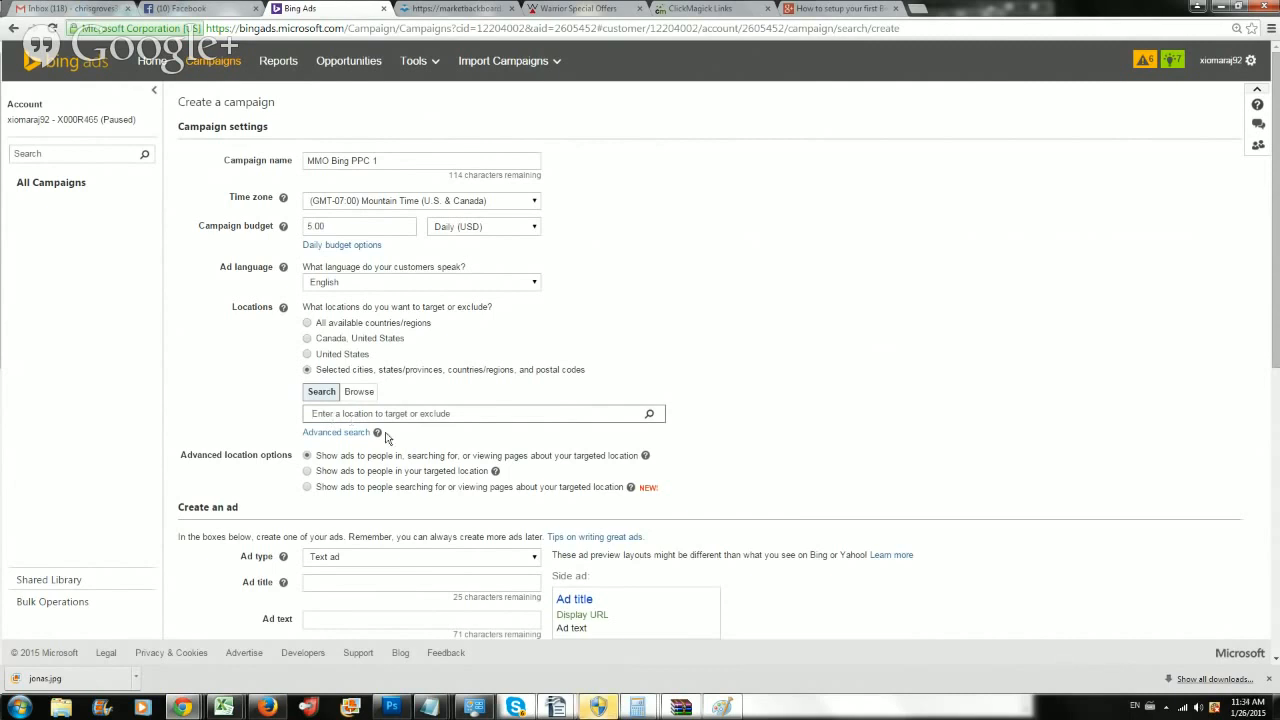
{"action": "type", "text": "United States"}
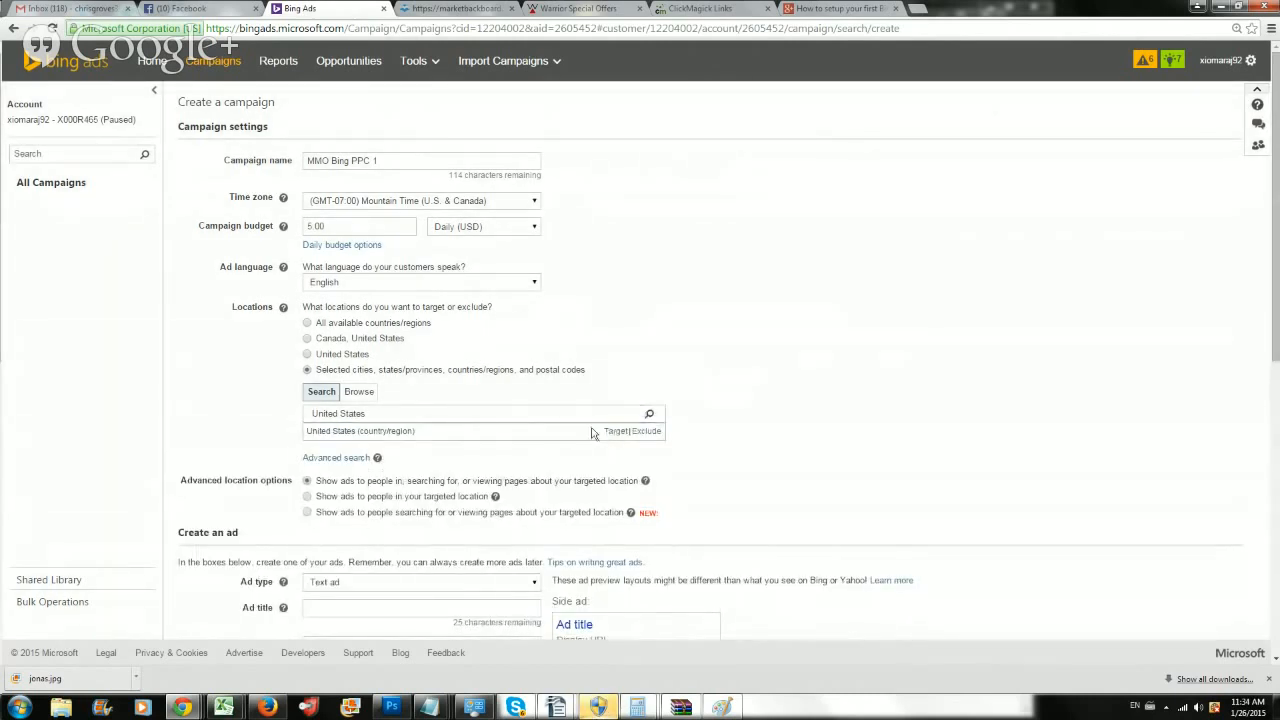
{"action": "left_click", "coordinate": [610, 432]}
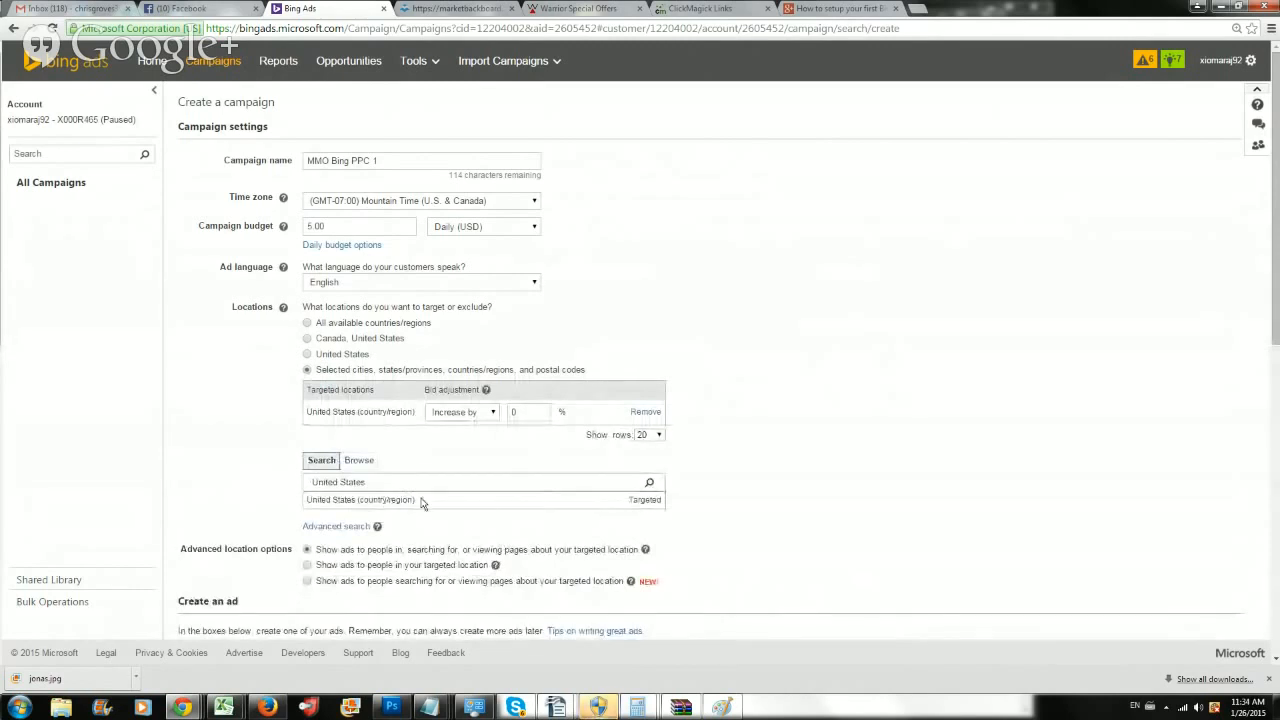
Step: Search for United Kingdom and add it as a targeted country
{"action": "left_click_drag", "start_coordinate": [408, 485], "coordinate": [213, 468]}
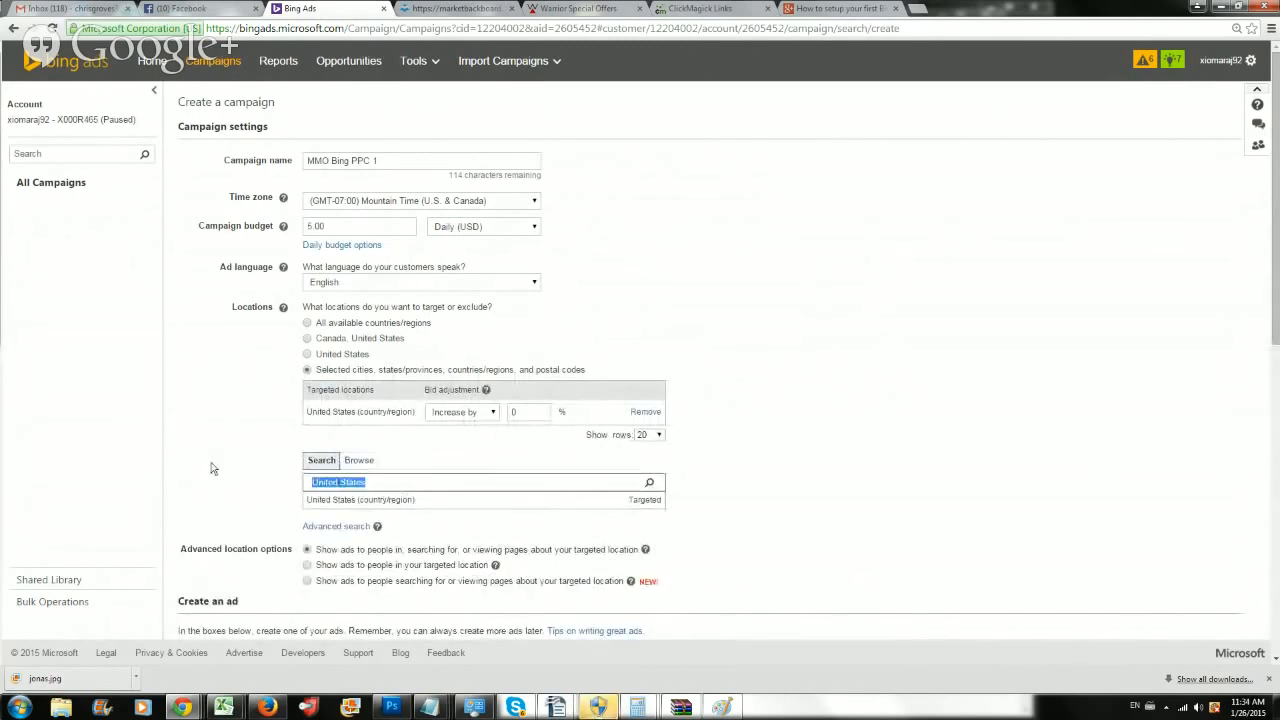
{"action": "type", "text": "United Kingdom"}
{"action": "left_click", "coordinate": [646, 484]}
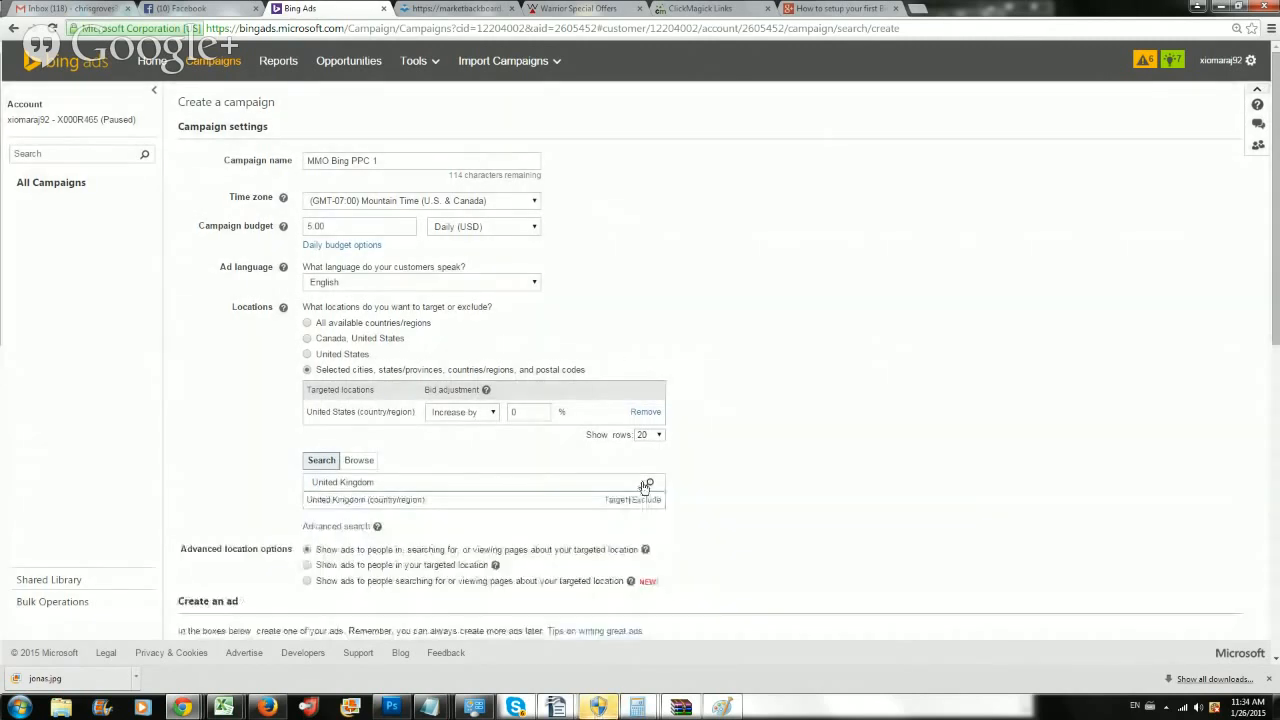
{"action": "left_click", "coordinate": [610, 499]}
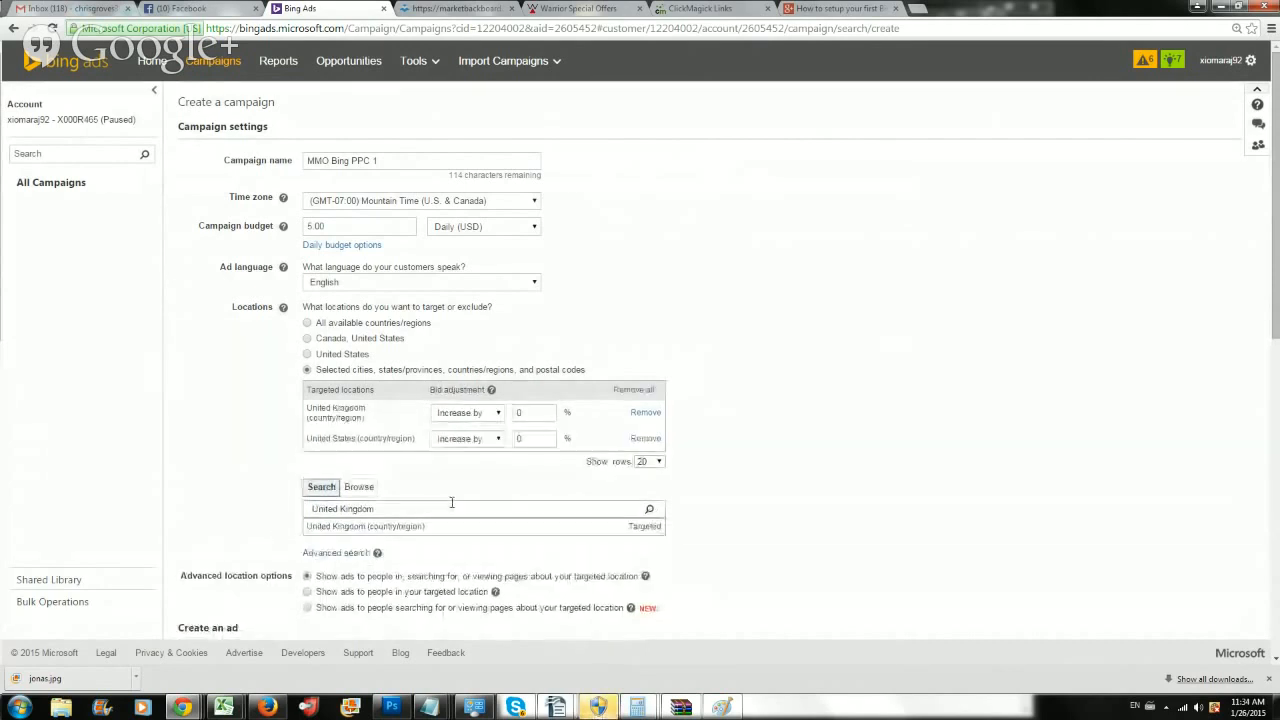
Step: Search for Australia and target both the country and the Australian Capital Territory
{"action": "left_click_drag", "start_coordinate": [455, 509], "coordinate": [272, 505]}
{"action": "type", "text": "Australia"}
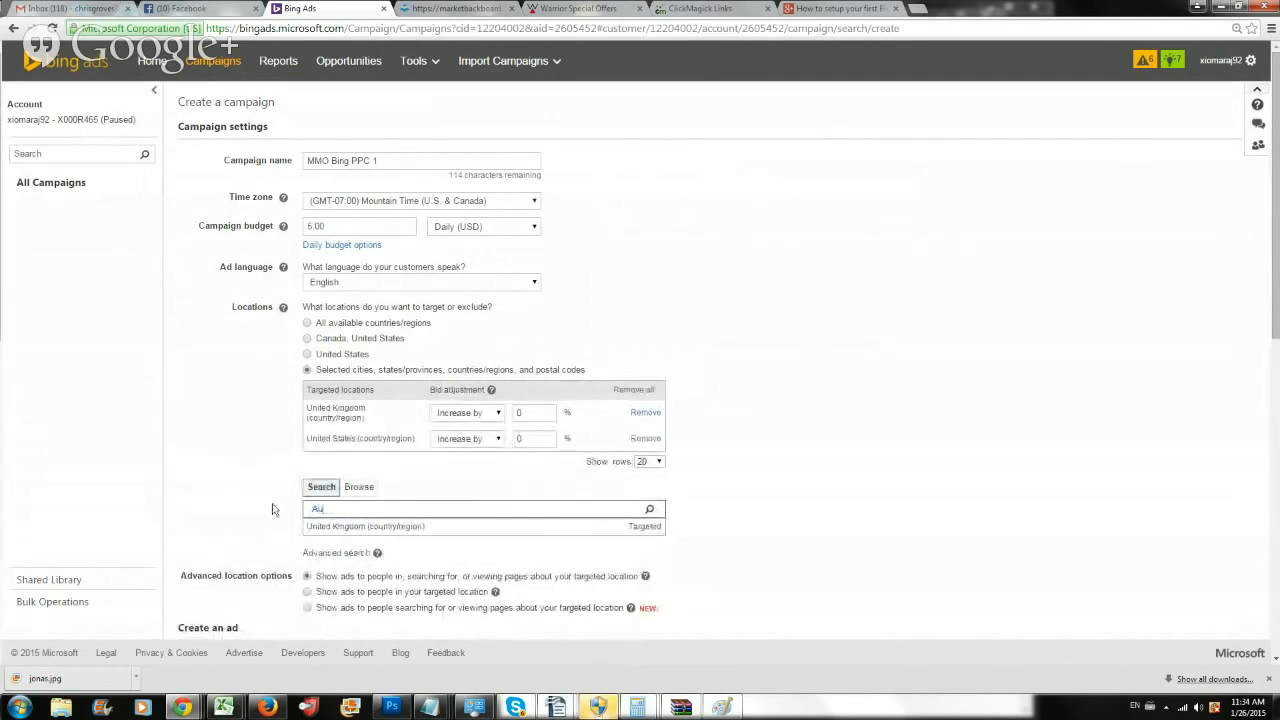
{"action": "left_click", "coordinate": [647, 511]}
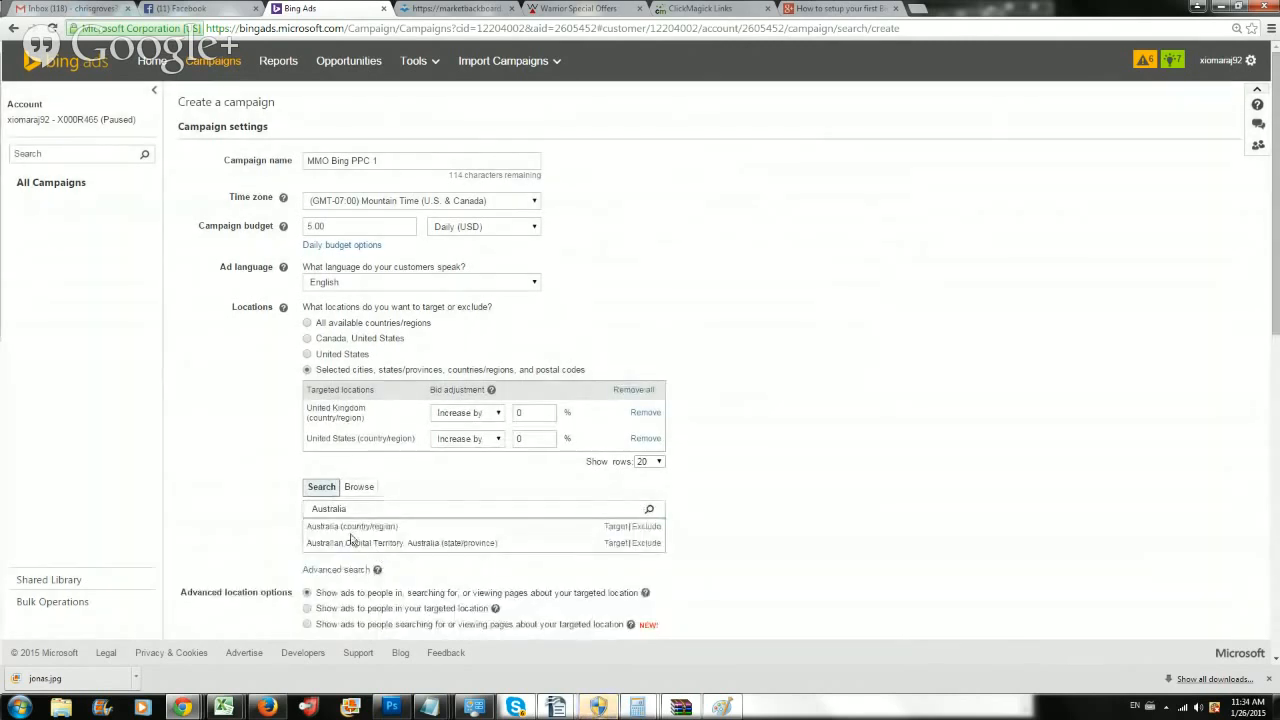
{"action": "left_click", "coordinate": [612, 526]}
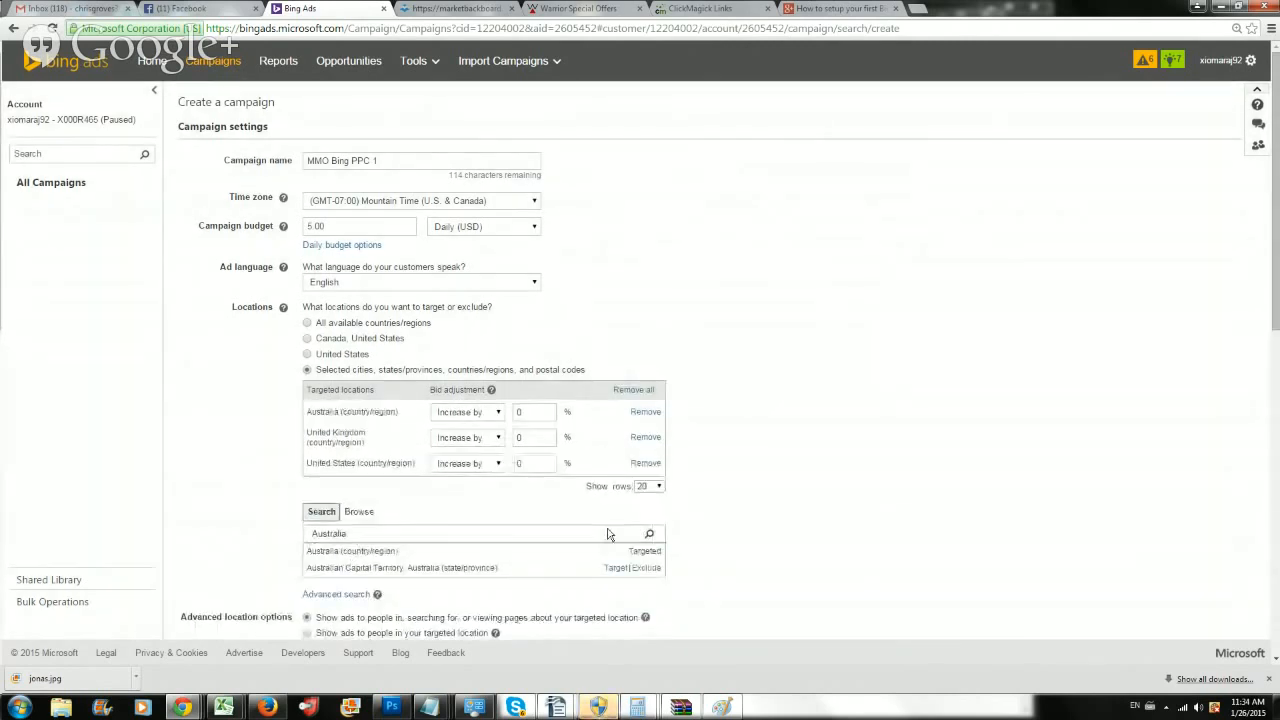
{"action": "left_click", "coordinate": [615, 573]}
Step: Search for New Zealand and add it to the campaign's targeted locations
{"action": "double_click", "coordinate": [330, 539]}
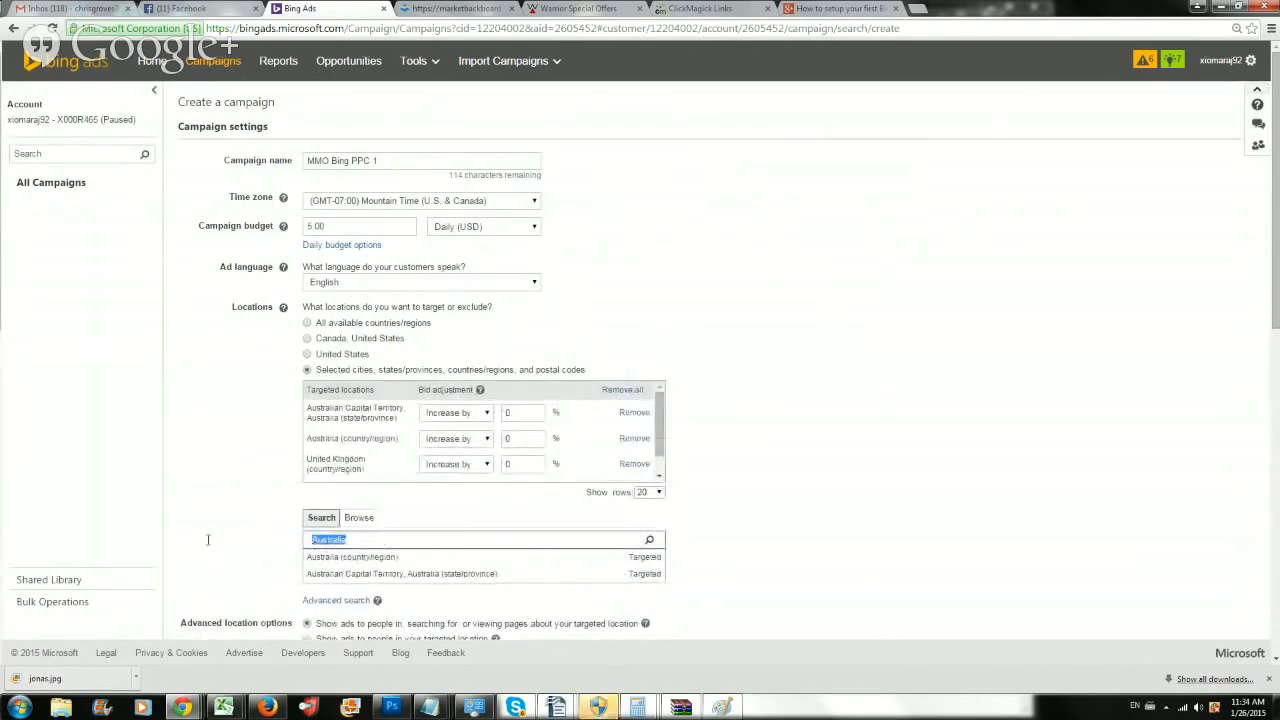
{"action": "type", "text": "New Zealand"}
{"action": "left_click", "coordinate": [650, 541]}
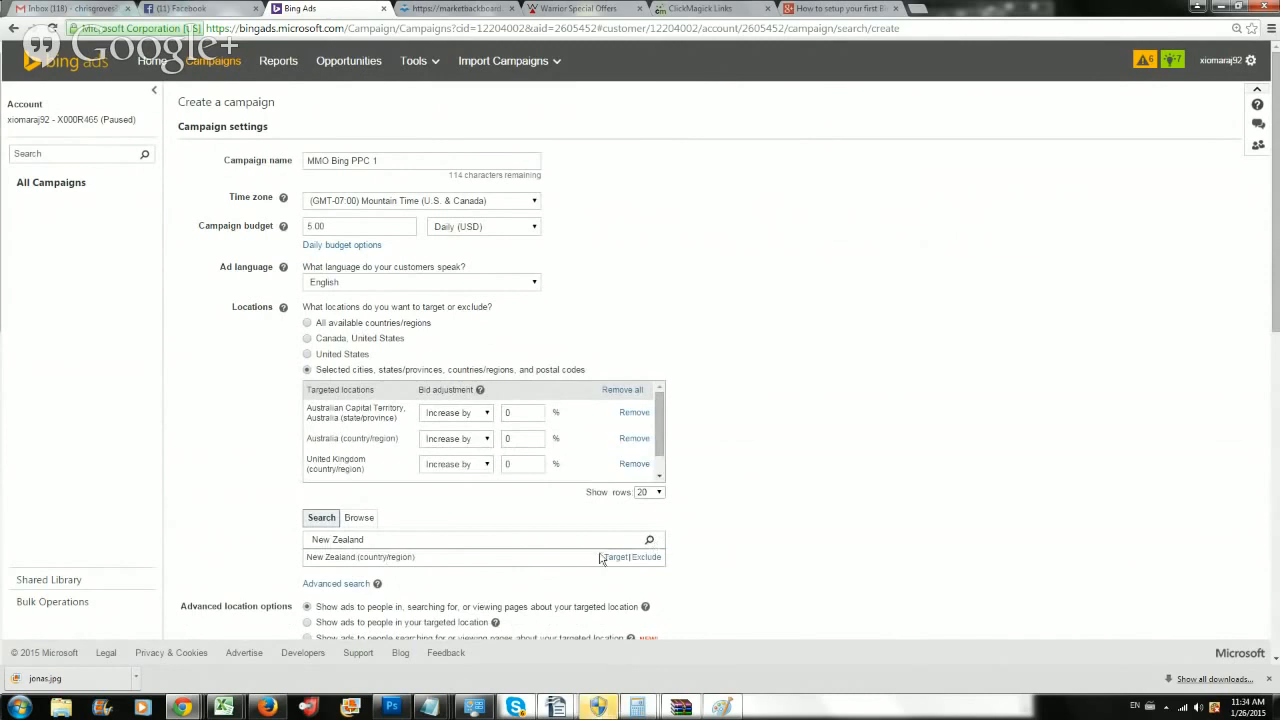
{"action": "left_click", "coordinate": [613, 557]}
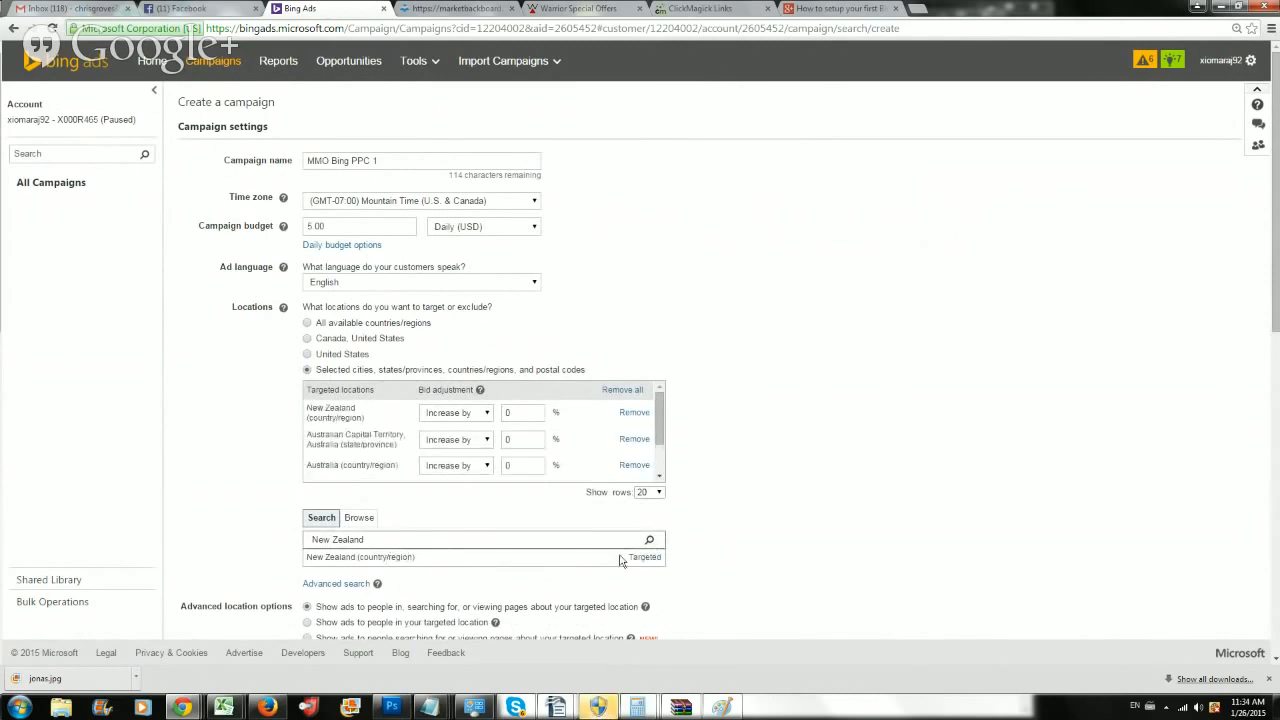
Step: Replace the location search with Canada and target that country
{"action": "left_click", "coordinate": [390, 541]}
{"action": "left_click_drag", "start_coordinate": [421, 542], "coordinate": [141, 547]}
{"action": "type", "text": "Canada"}
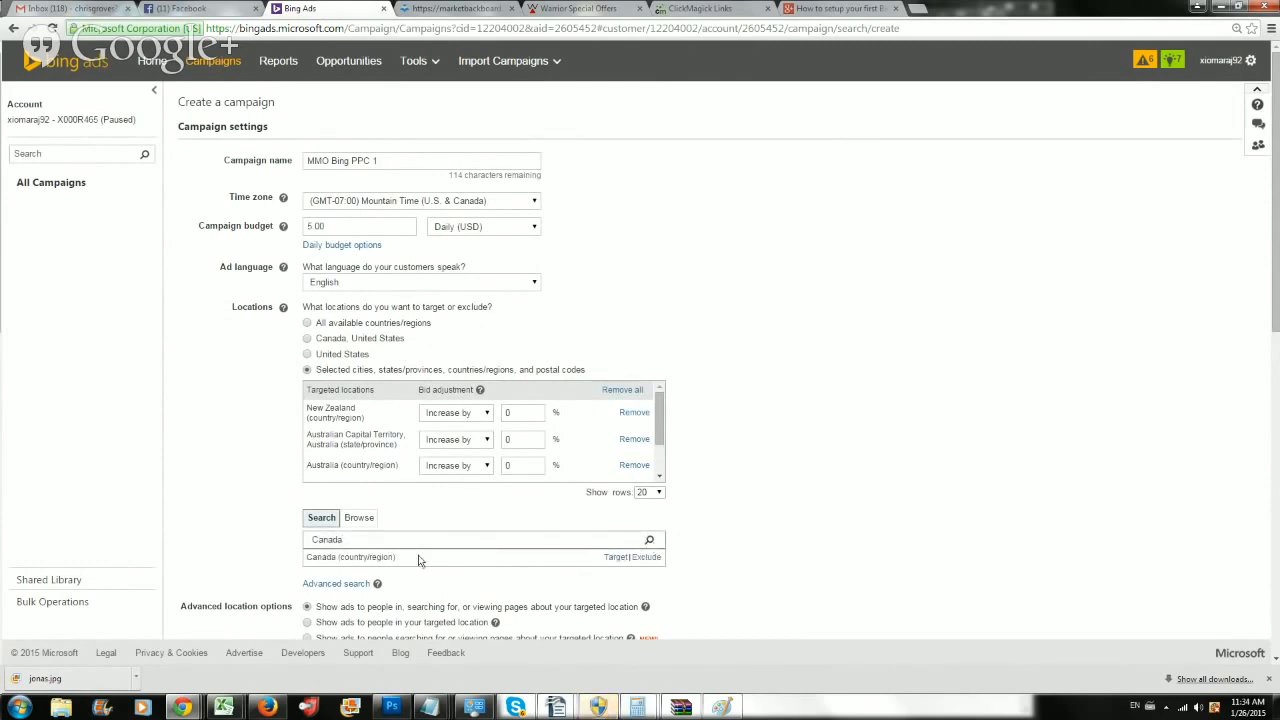
{"action": "left_click", "coordinate": [614, 557]}
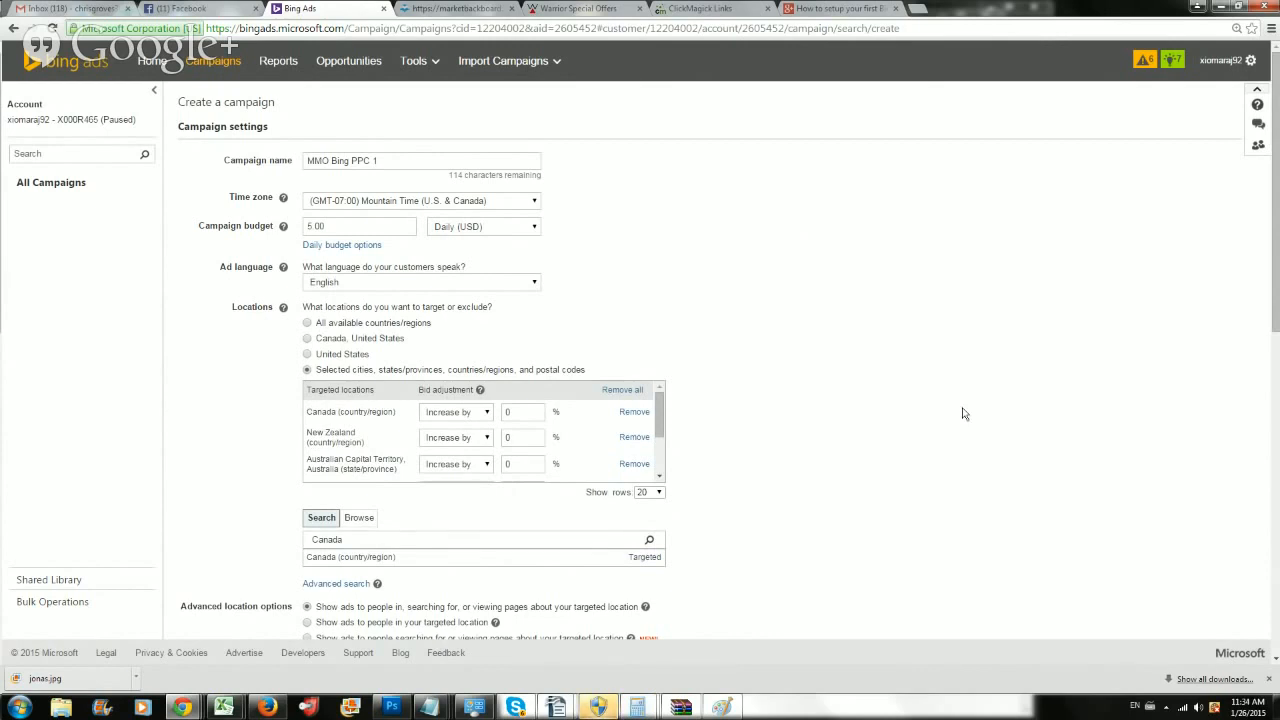
Step: Set the campaign's advanced location option to show ads only to people in the targeted location
{"action": "mouse_move", "coordinate": [662, 415]}
{"action": "left_mouse_down"}
{"action": "mouse_move", "coordinate": [662, 474]}
{"action": "mouse_move", "coordinate": [670, 404]}
{"action": "mouse_move", "coordinate": [665, 470]}
{"action": "mouse_move", "coordinate": [668, 421]}
{"action": "left_mouse_up"}
{"action": "scroll", "coordinate": [716, 441], "scroll_direction": "down", "scroll_amount": 2}
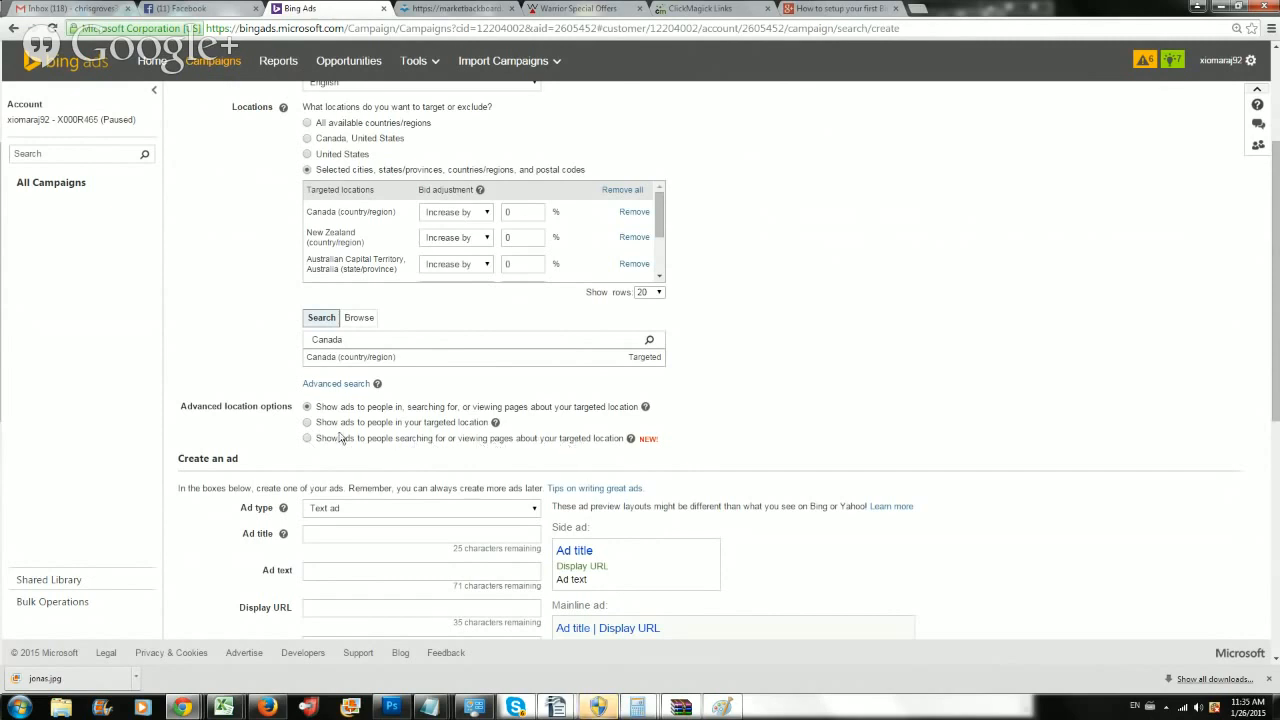
{"action": "left_click", "coordinate": [307, 423]}
Step: Check the landing page's headline and enter "$500 before Friday" as the text ad's title in the Bing Ads campaign
{"action": "scroll", "coordinate": [310, 456], "scroll_direction": "down", "scroll_amount": 3}
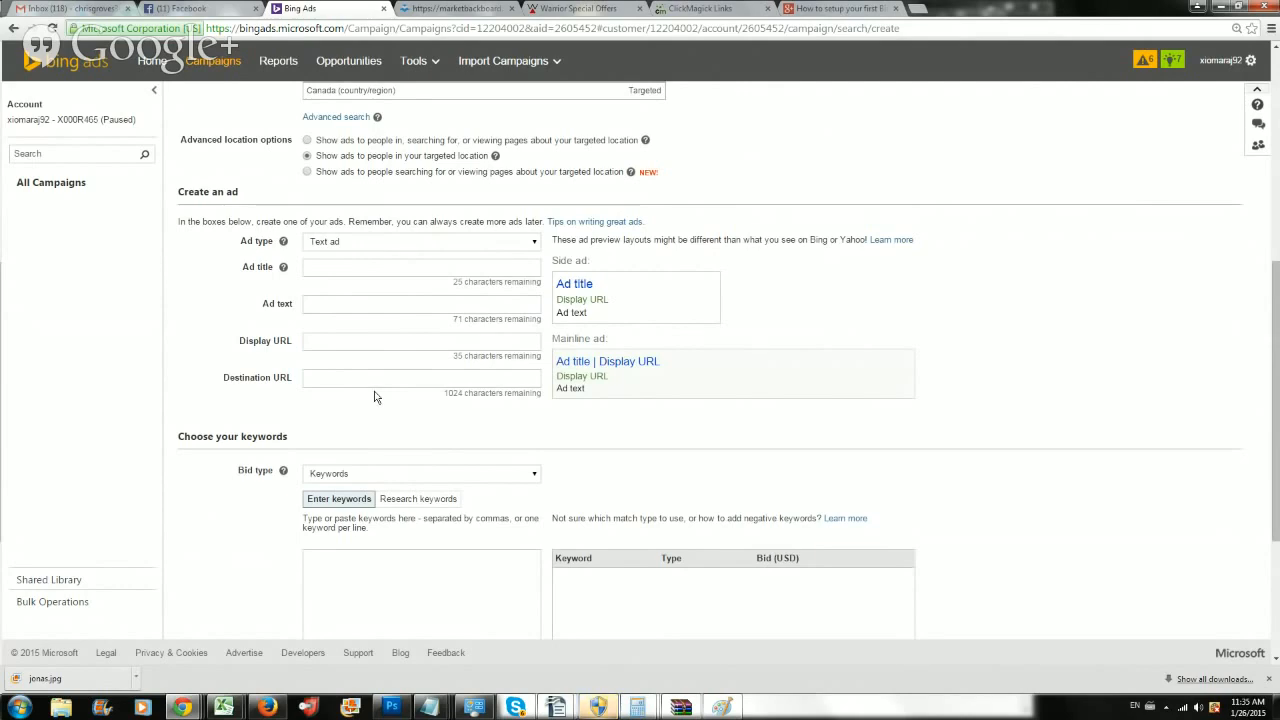
{"action": "scroll", "coordinate": [342, 364], "scroll_direction": "up", "scroll_amount": 5}
{"action": "left_click", "coordinate": [440, 8]}
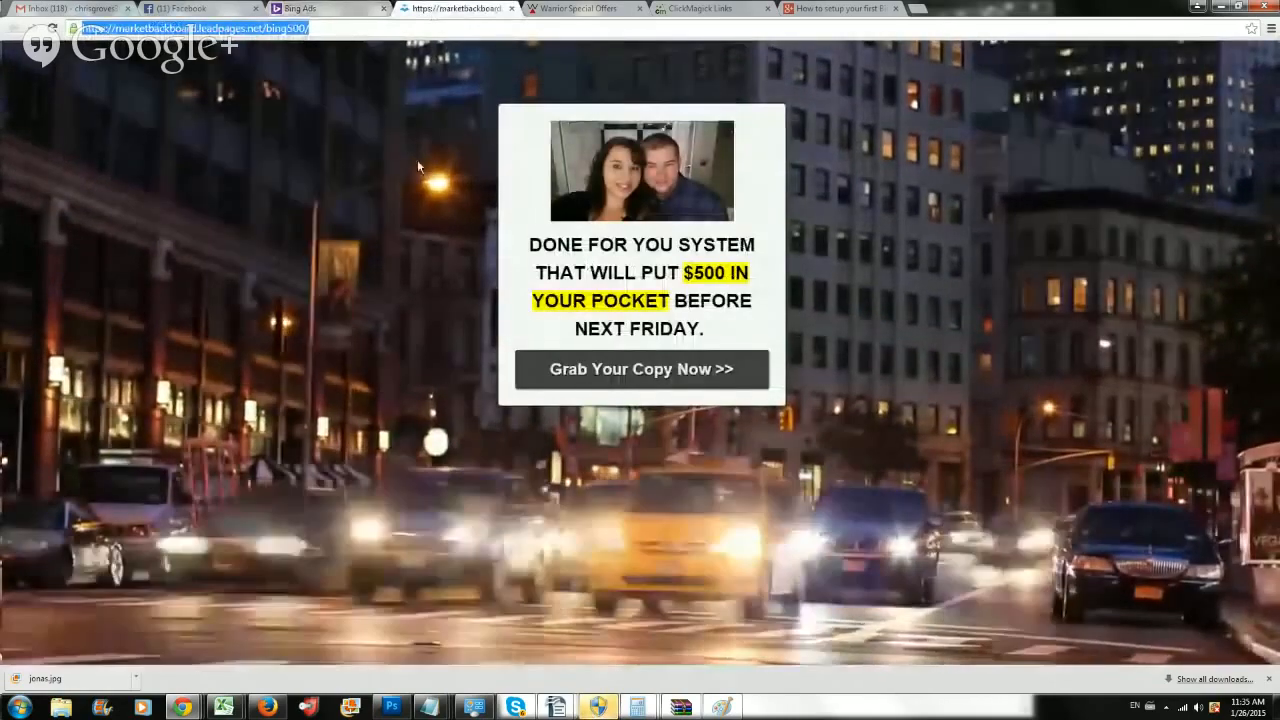
{"action": "left_click", "coordinate": [335, 8]}
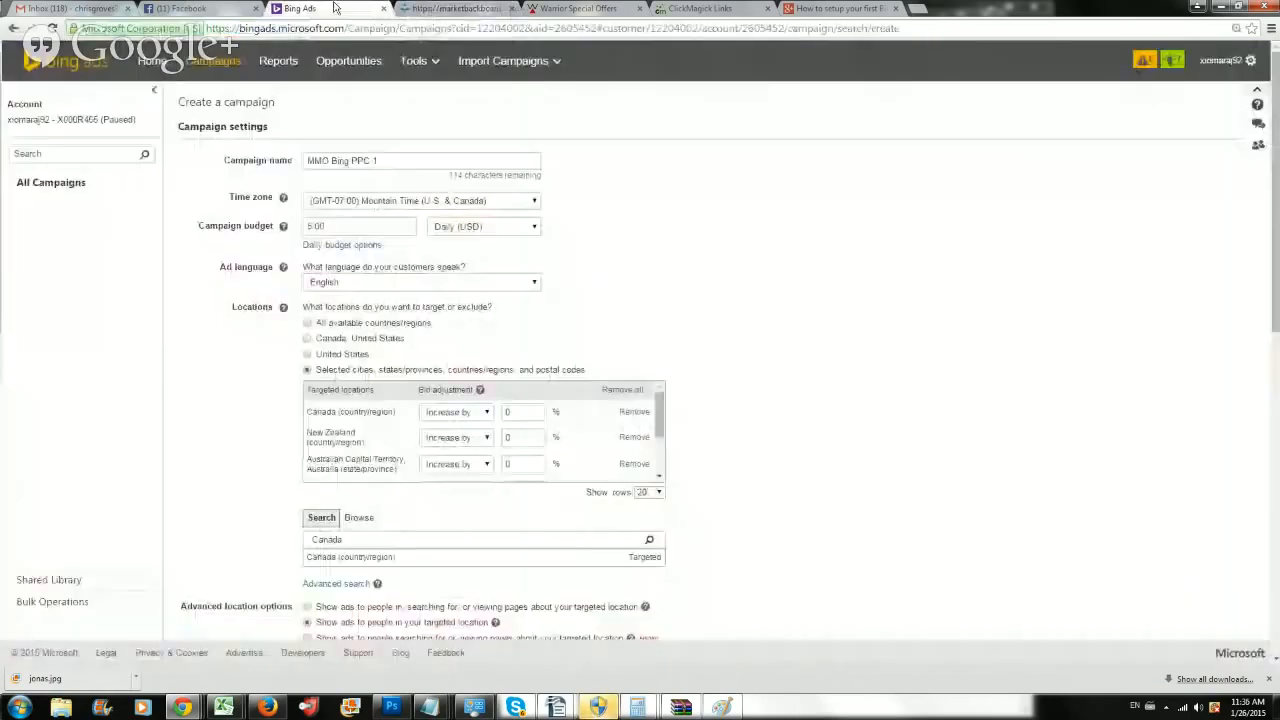
{"action": "scroll", "coordinate": [274, 395], "scroll_direction": "down", "scroll_amount": 4}
{"action": "left_click", "coordinate": [348, 333]}
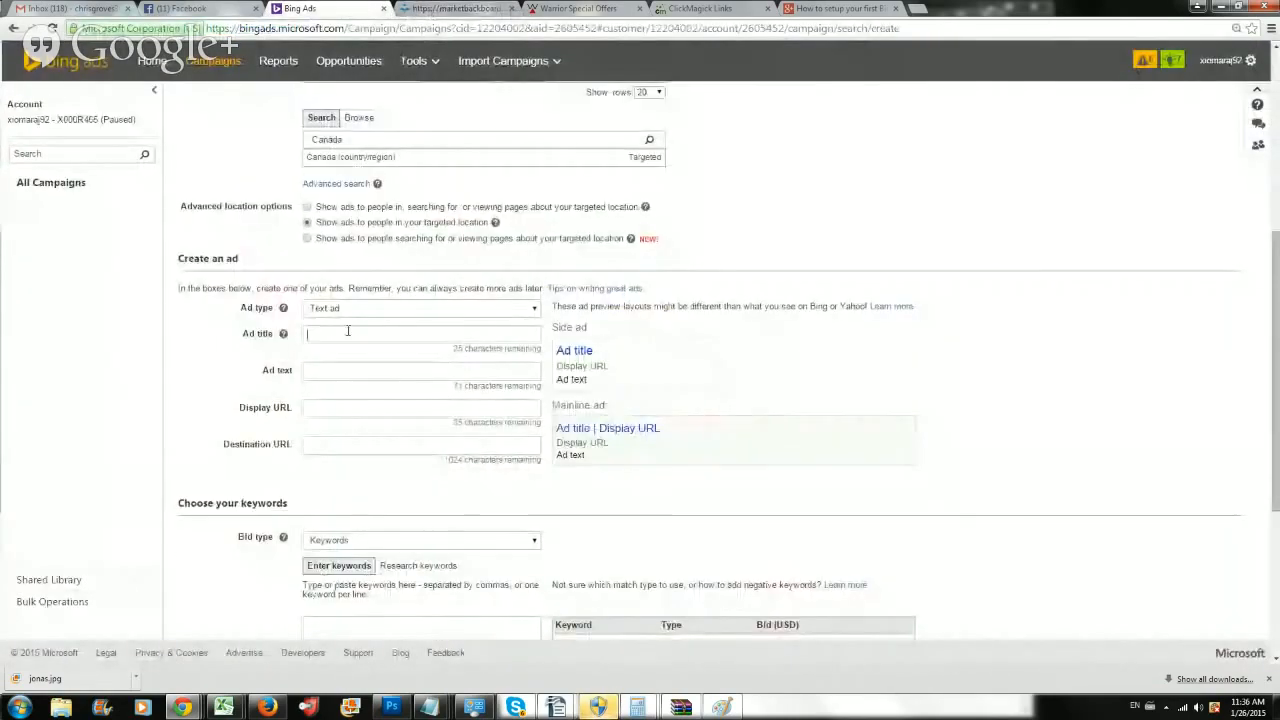
{"action": "type", "text": "$5"}
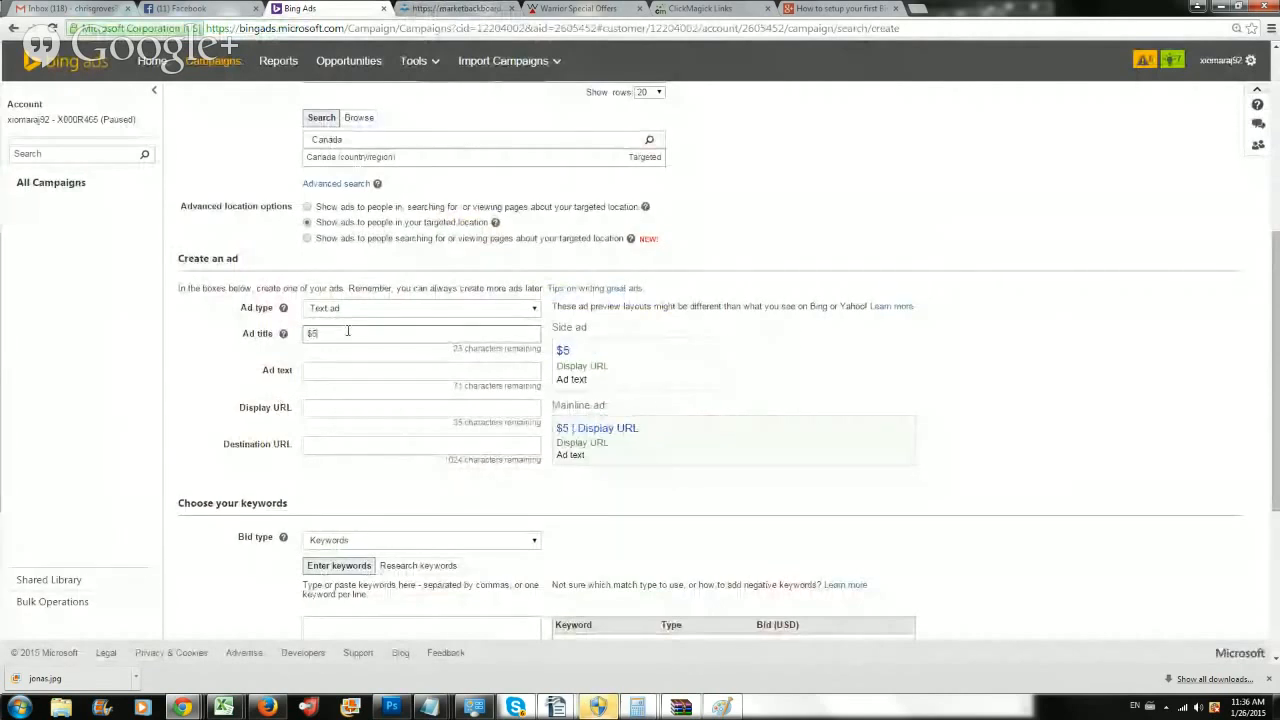
{"action": "type", "text": "00 bef"}
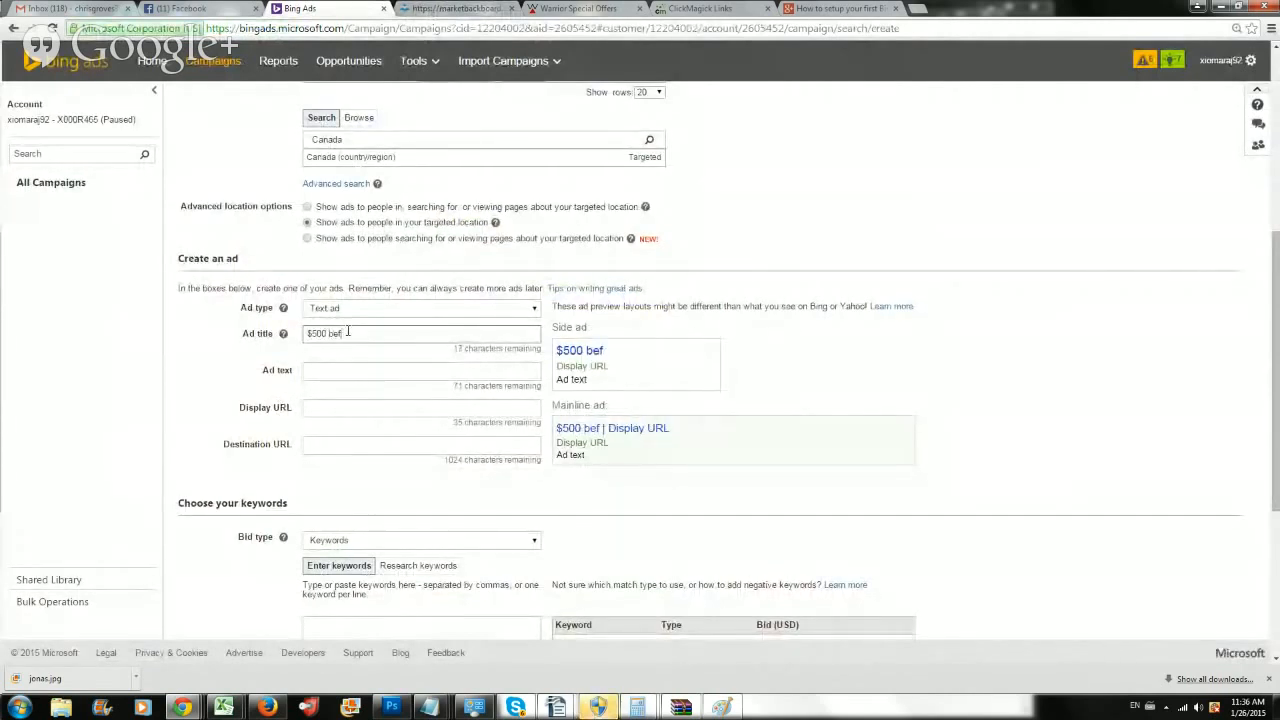
{"action": "type", "text": "ore Friday"}
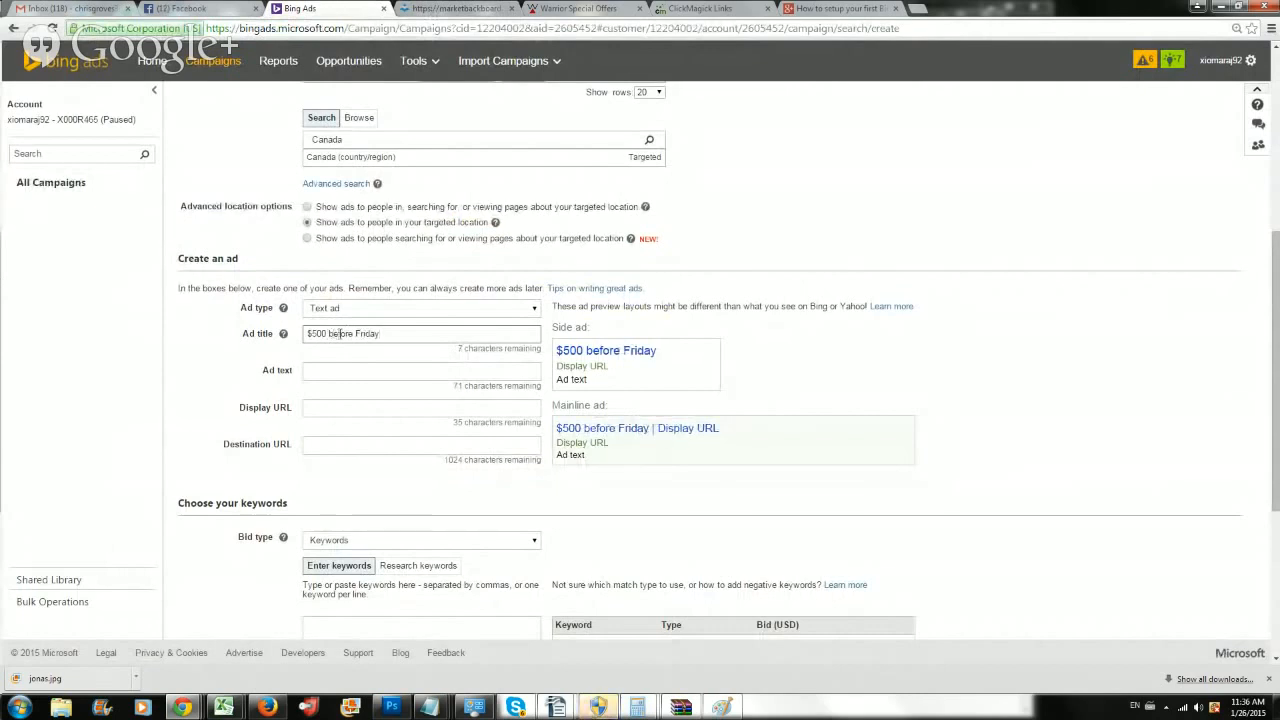
Step: Capitalize "Before" in the ad title and end the title with a question mark
{"action": "left_click", "coordinate": [335, 333]}
{"action": "key", "text": "BackSpace"}
{"action": "type", "text": "B"}
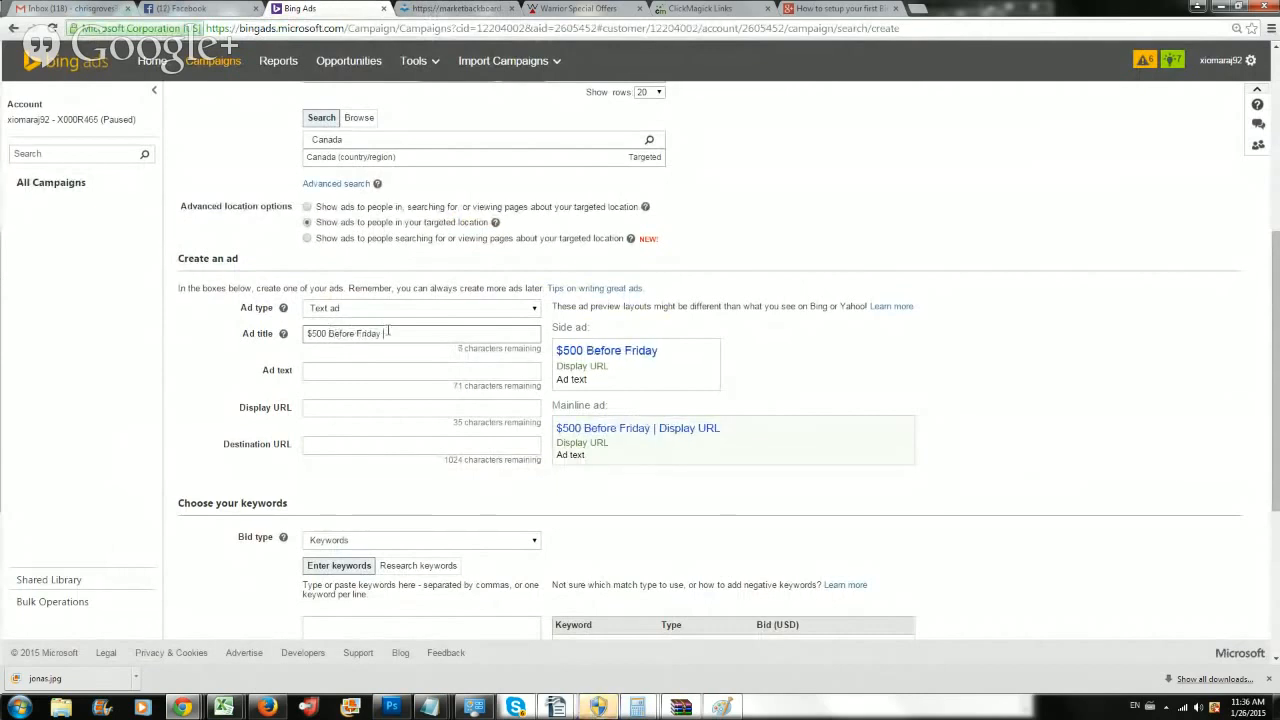
{"action": "type", "text": ">"}
{"action": "key", "text": "BackSpace"}
{"action": "type", "text": "?"}
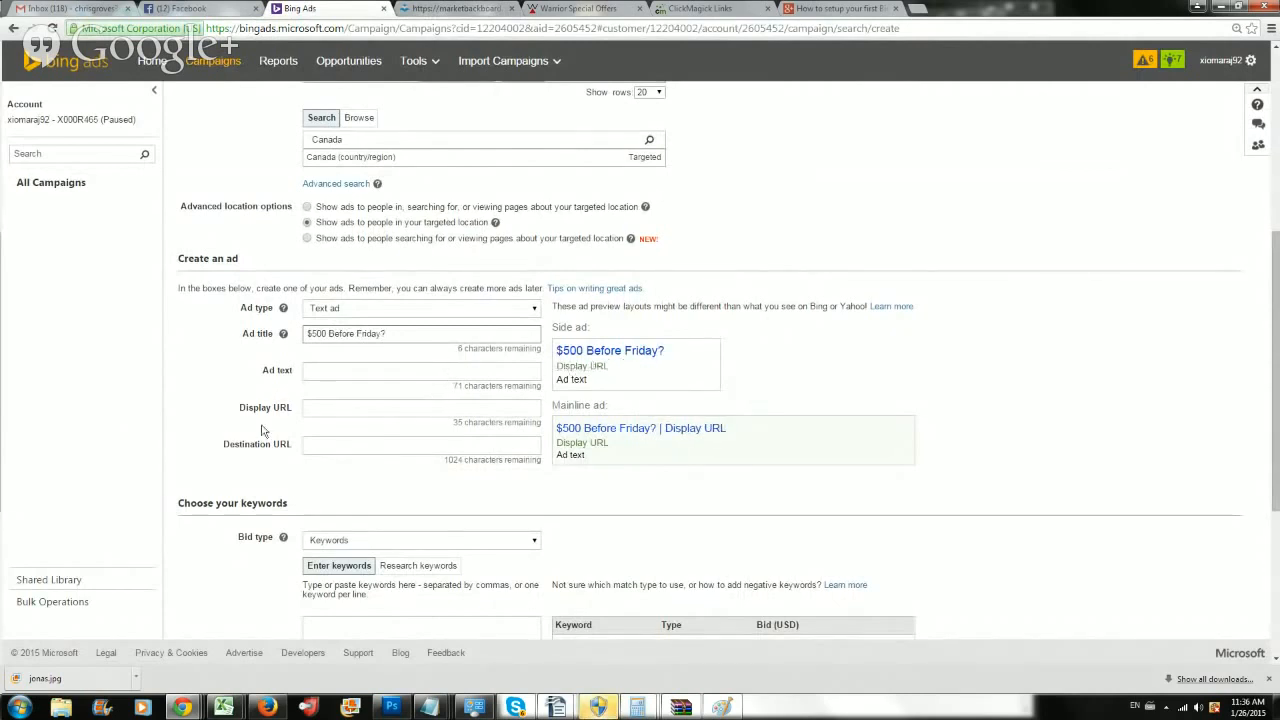
Step: Consult the landing page's wording and start the ad text with "I have put together a done for you system"
{"action": "left_click", "coordinate": [306, 374]}
{"action": "left_click", "coordinate": [456, 10]}
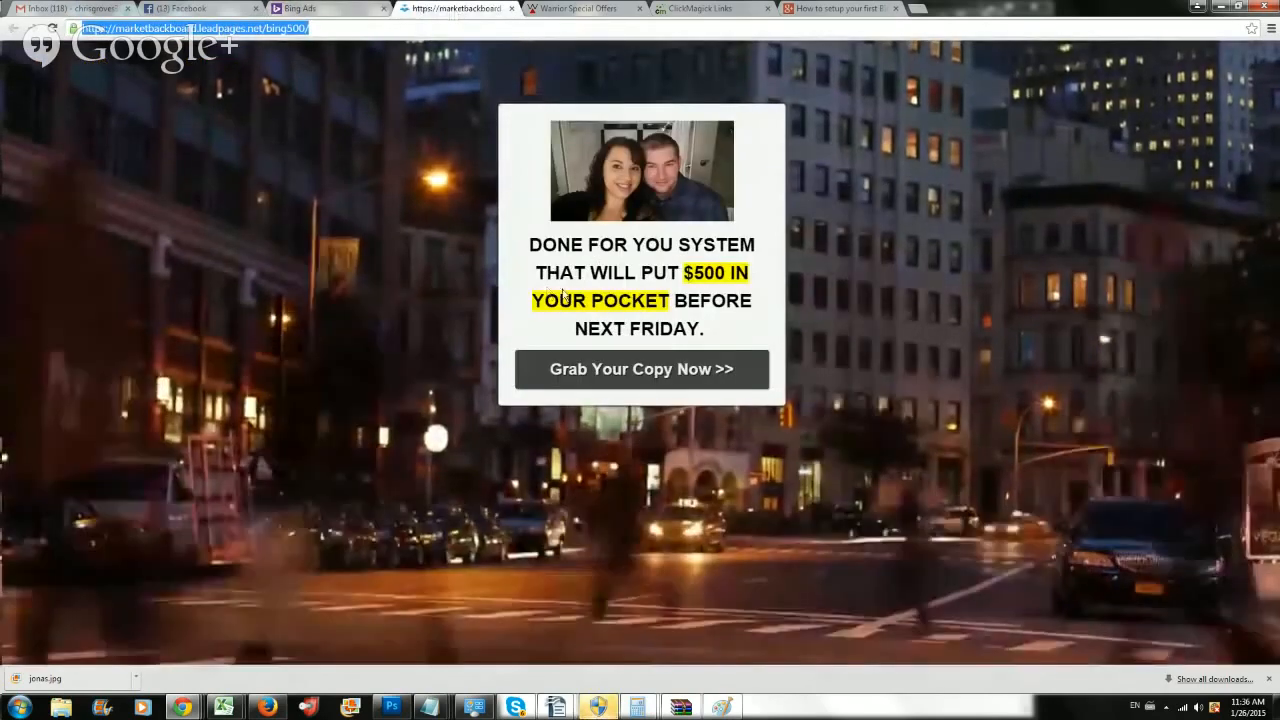
{"action": "left_click", "coordinate": [335, 9]}
{"action": "left_click", "coordinate": [324, 372]}
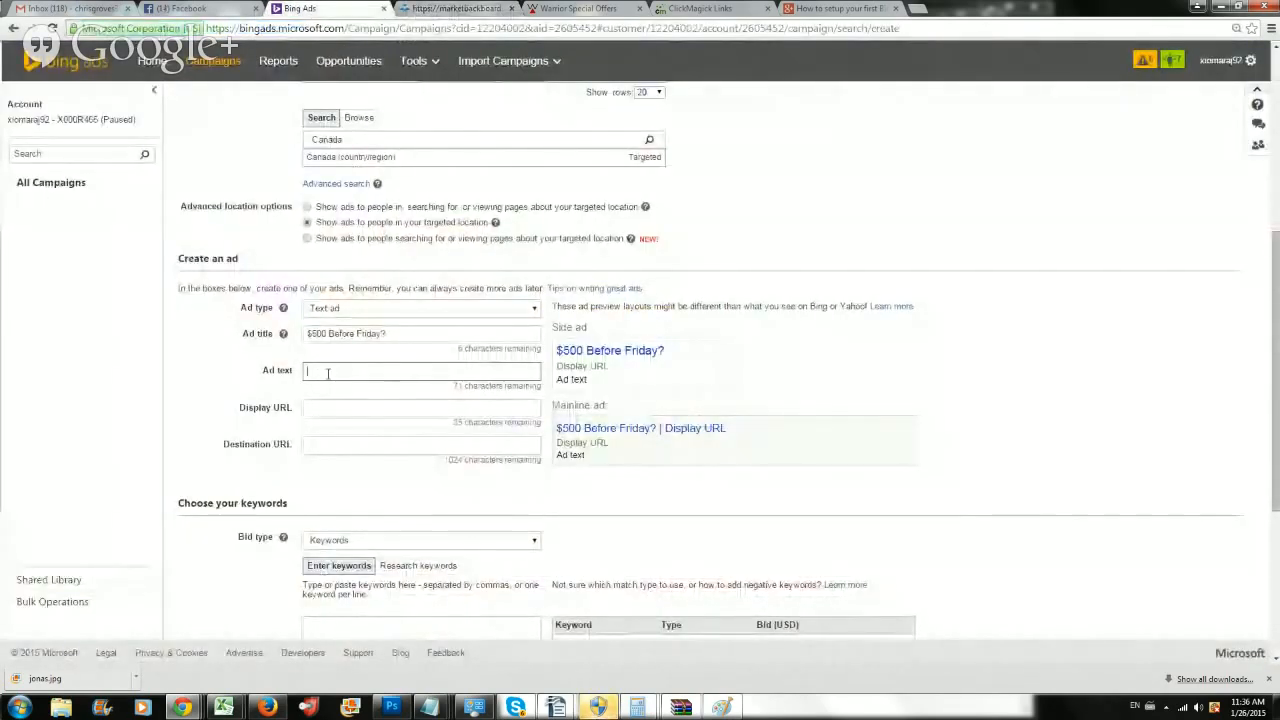
{"action": "type", "text": "I have"}
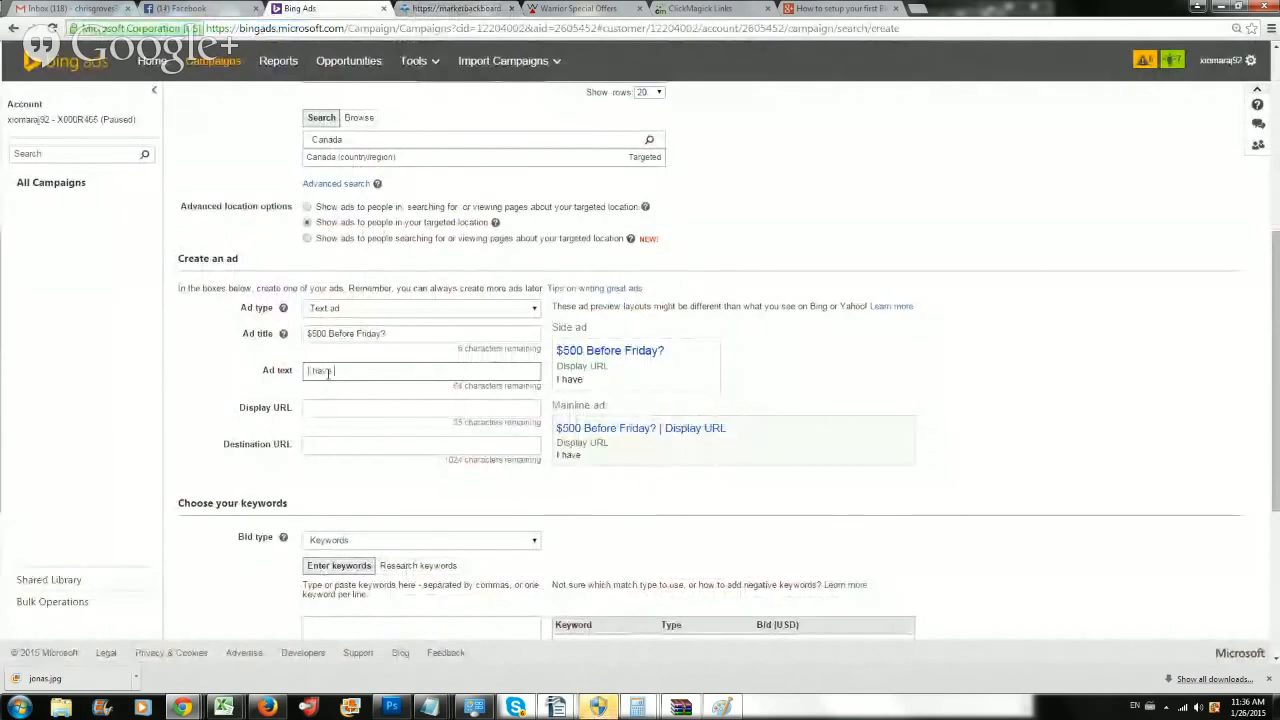
{"action": "type", "text": " put together a "}
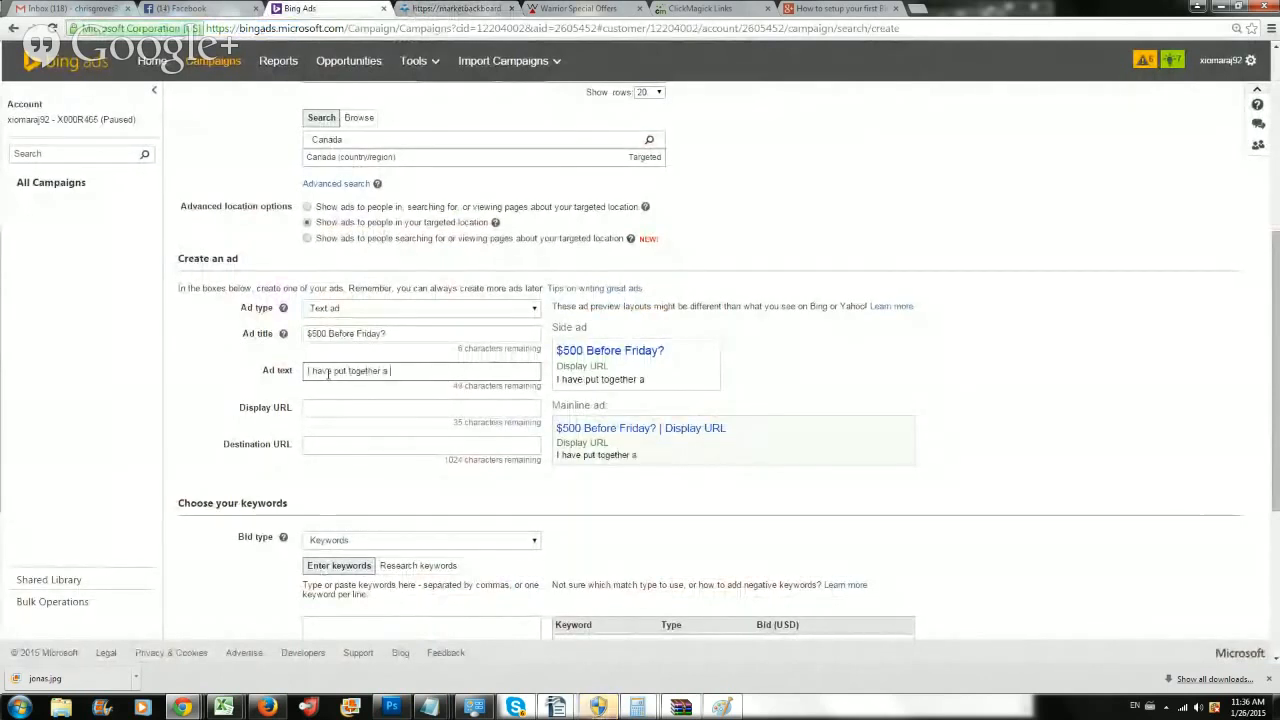
{"action": "type", "text": "done for you system"}
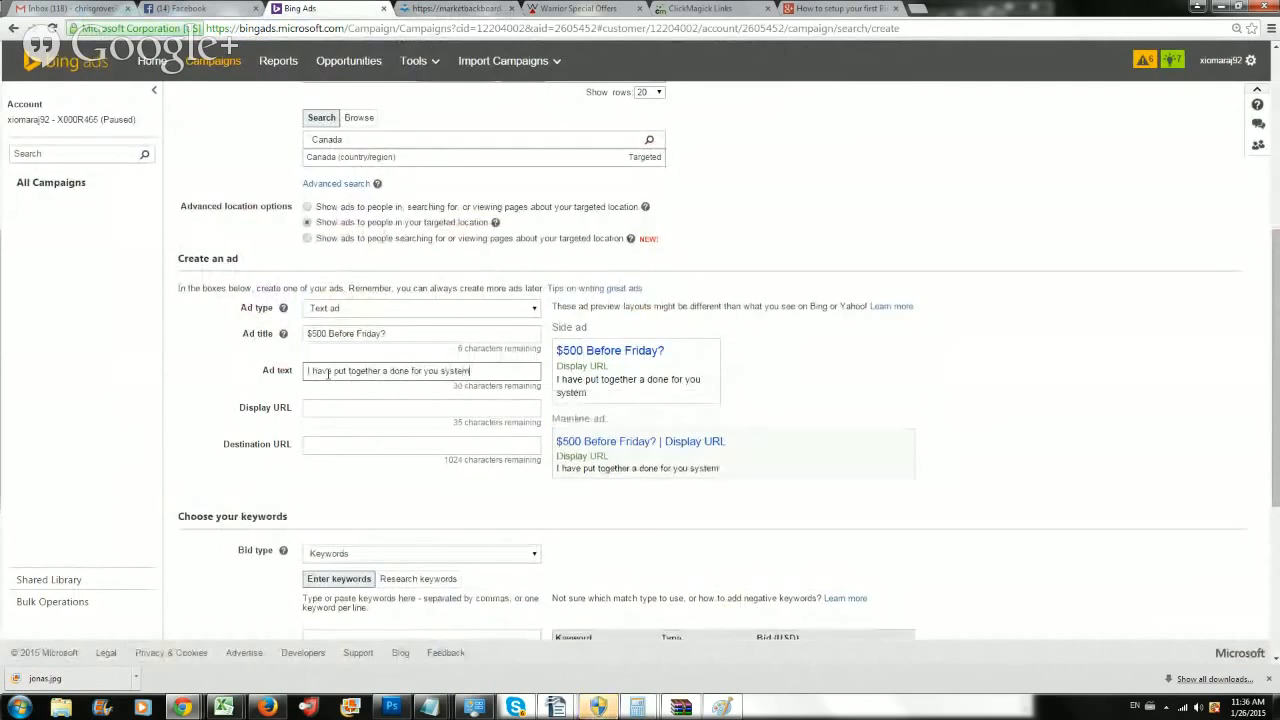
{"action": "type", "text": " to"}
{"action": "type", "text": " help y"}
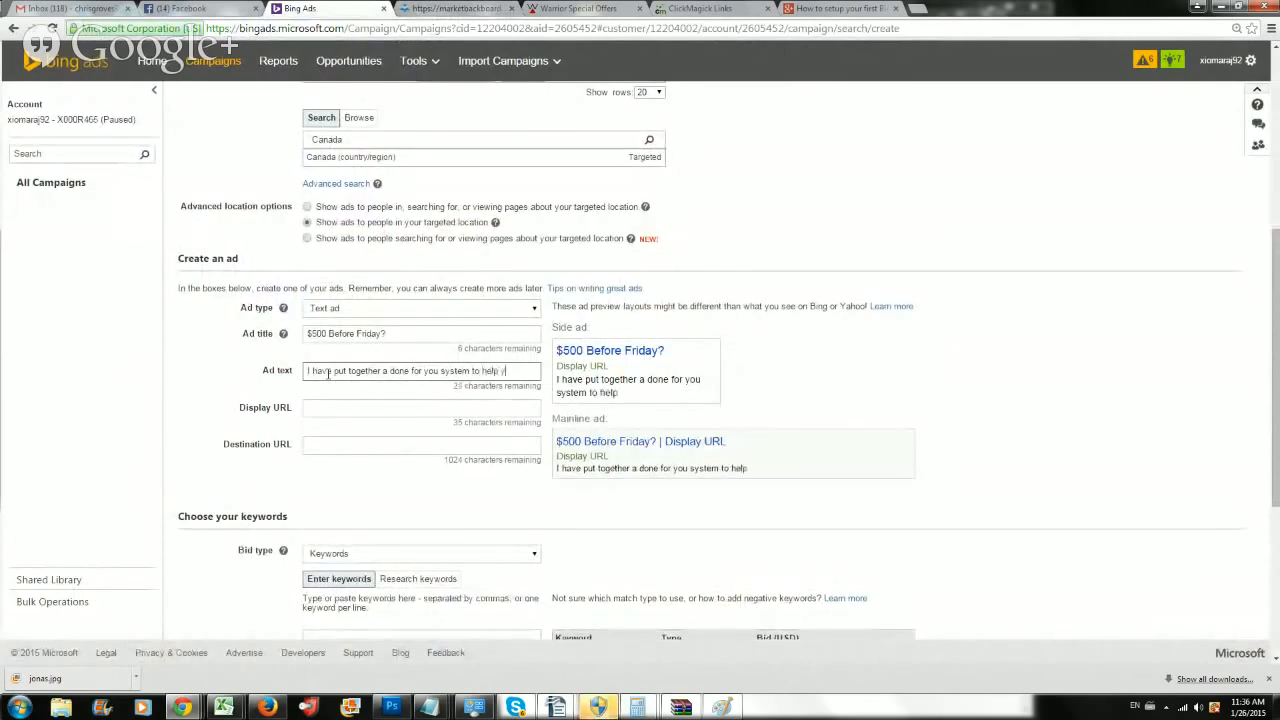
{"action": "type", "text": "ou earn $500 be"}
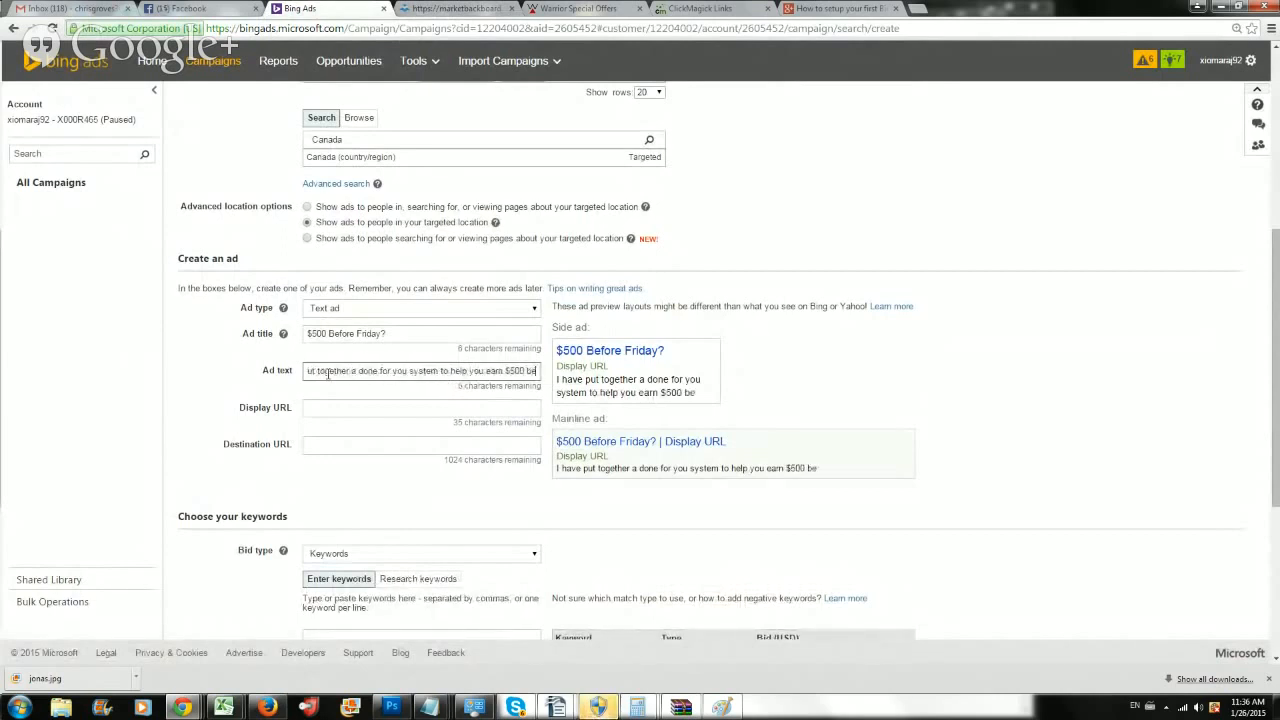
{"action": "key", "text": "BackSpace"}
{"action": "type", "text": "y Frid"}
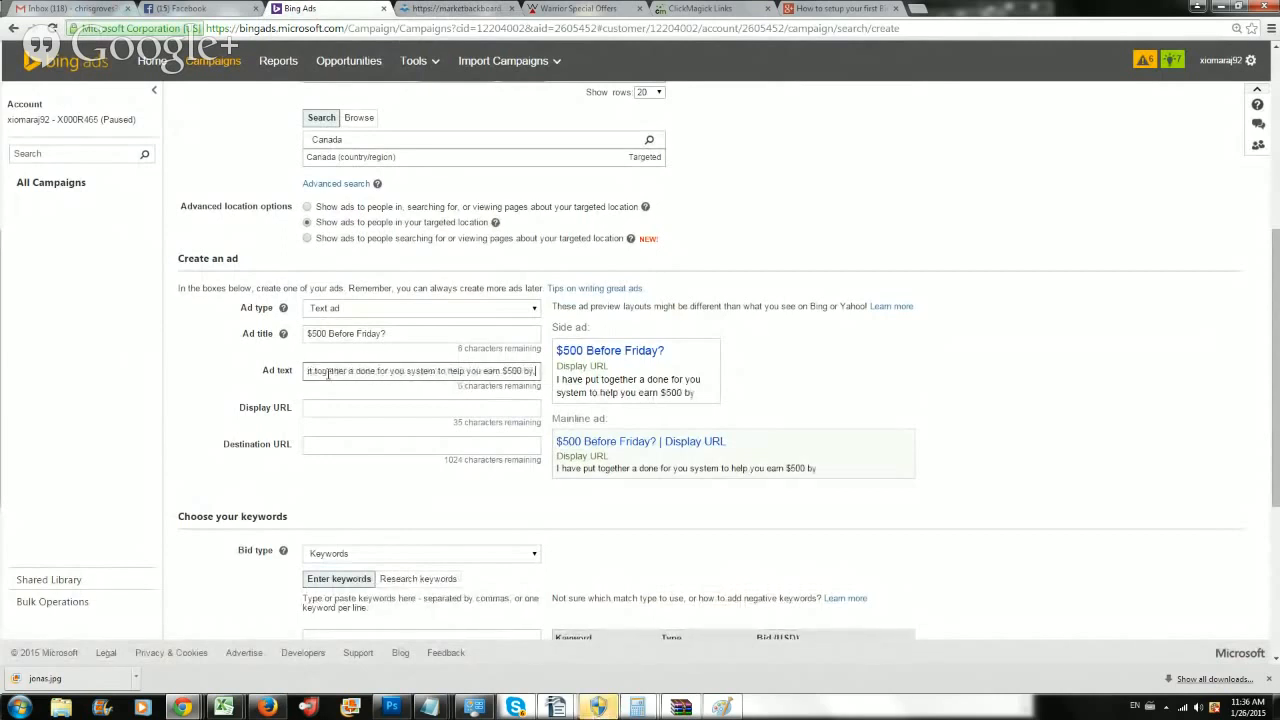
{"action": "key", "text": "BackSpace"}
{"action": "key", "text": "BackSpace"}
{"action": "key", "text": "BackSpace"}
{"action": "key", "text": "BackSpace"}
{"action": "key", "text": "BackSpace"}
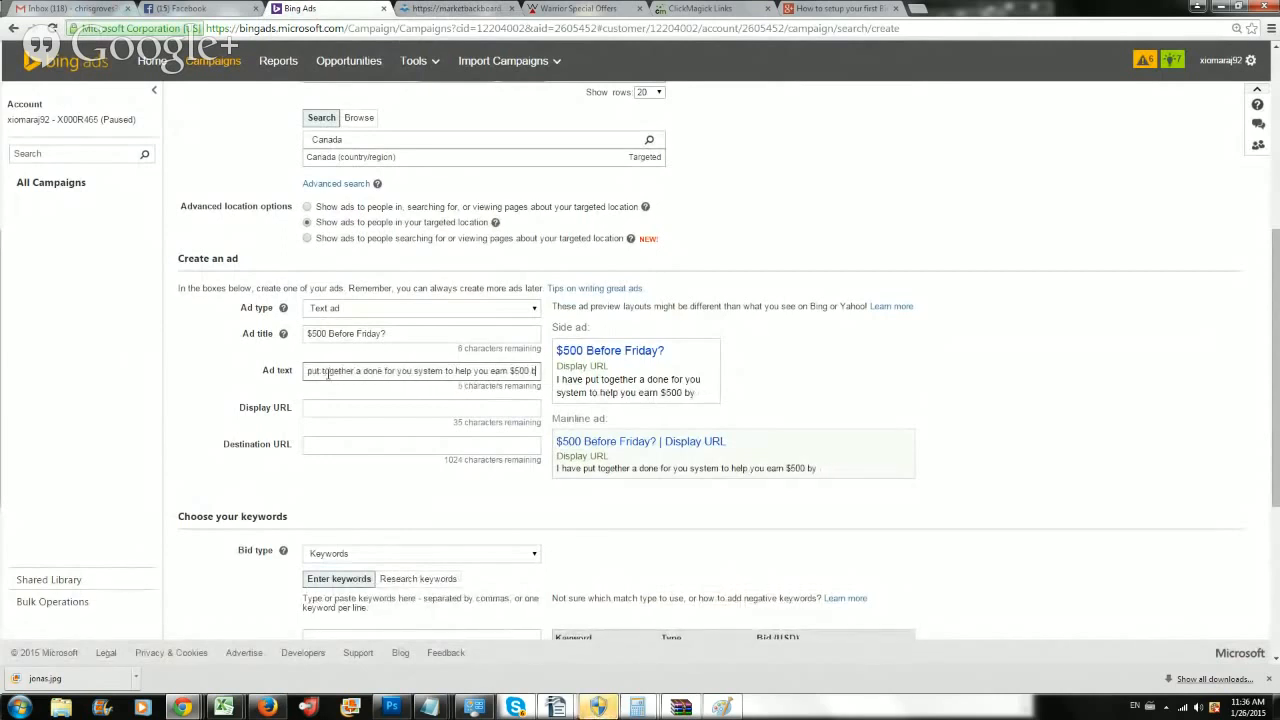
{"action": "key", "text": "BackSpace"}
{"action": "key", "text": "BackSpace"}
{"action": "key", "text": "BackSpace"}
{"action": "key", "text": "BackSpace"}
{"action": "key", "text": "BackSpace"}
{"action": "key", "text": "BackSpace"}
{"action": "key", "text": "BackSpace"}
{"action": "key", "text": "BackSpace"}
{"action": "key", "text": "BackSpace"}
{"action": "key", "text": "BackSpace"}
{"action": "key", "text": "BackSpace"}
{"action": "key", "text": "BackSpace"}
{"action": "key", "text": "BackSpace"}
{"action": "key", "text": "BackSpace"}
{"action": "key", "text": "BackSpace"}
{"action": "key", "text": "BackSpace"}
{"action": "key", "text": "BackSpace"}
{"action": "key", "text": "BackSpace"}
{"action": "key", "text": "BackSpace"}
{"action": "key", "text": "BackSpace"}
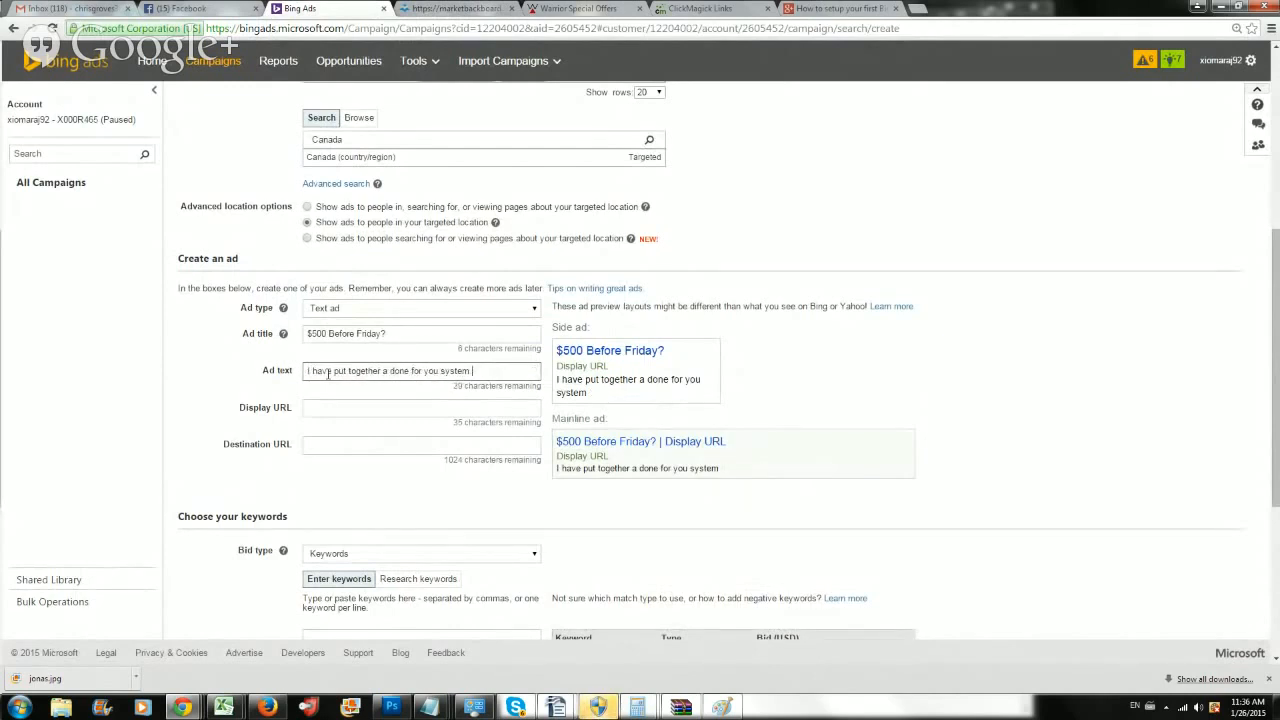
Step: Complete the ad text with a period after "system" and the sentence "Earn $500 before Friday."
{"action": "key", "text": "BackSpace"}
{"action": "type", "text": ". Earn $500 b"}
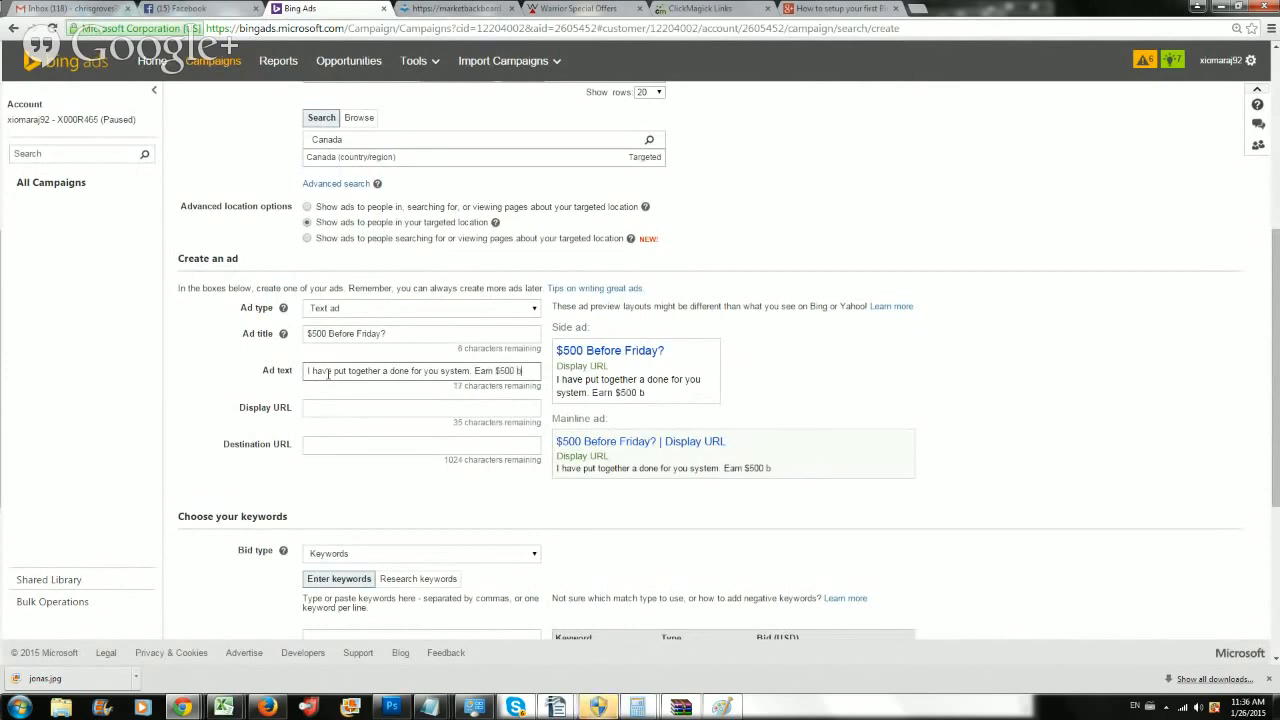
{"action": "type", "text": "efore Friday."}
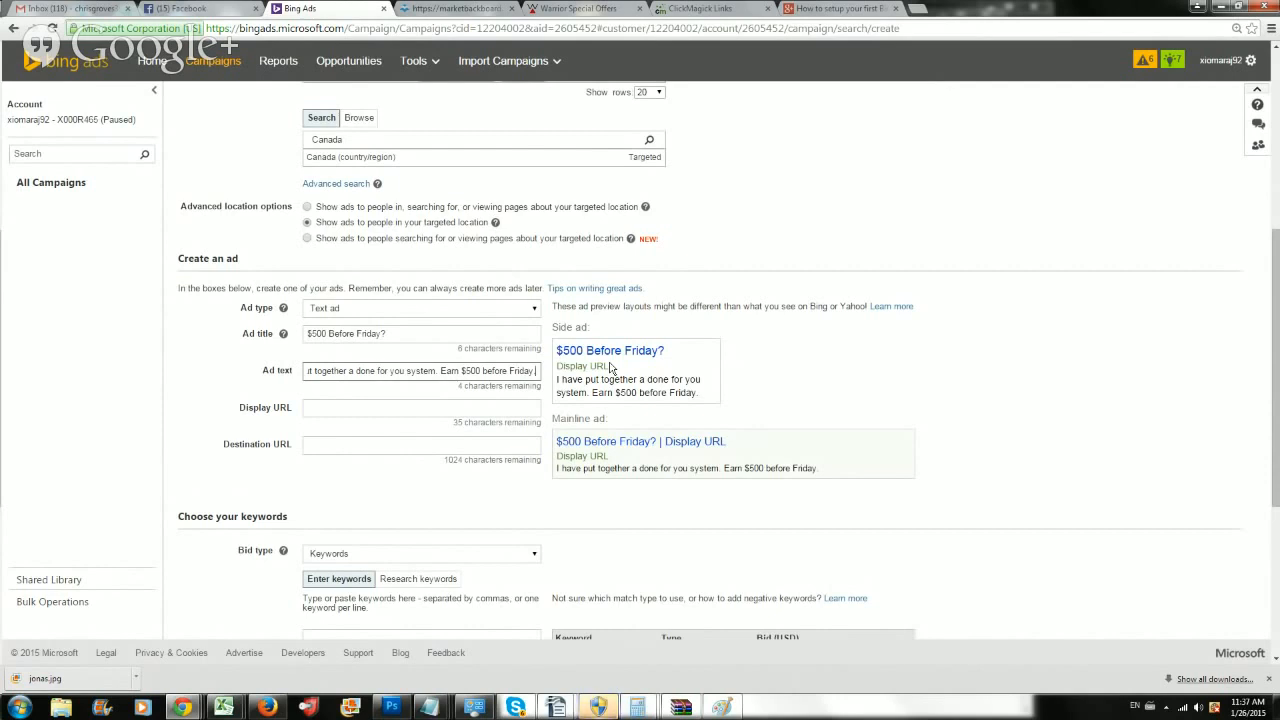
{"action": "left_click", "coordinate": [460, 9]}
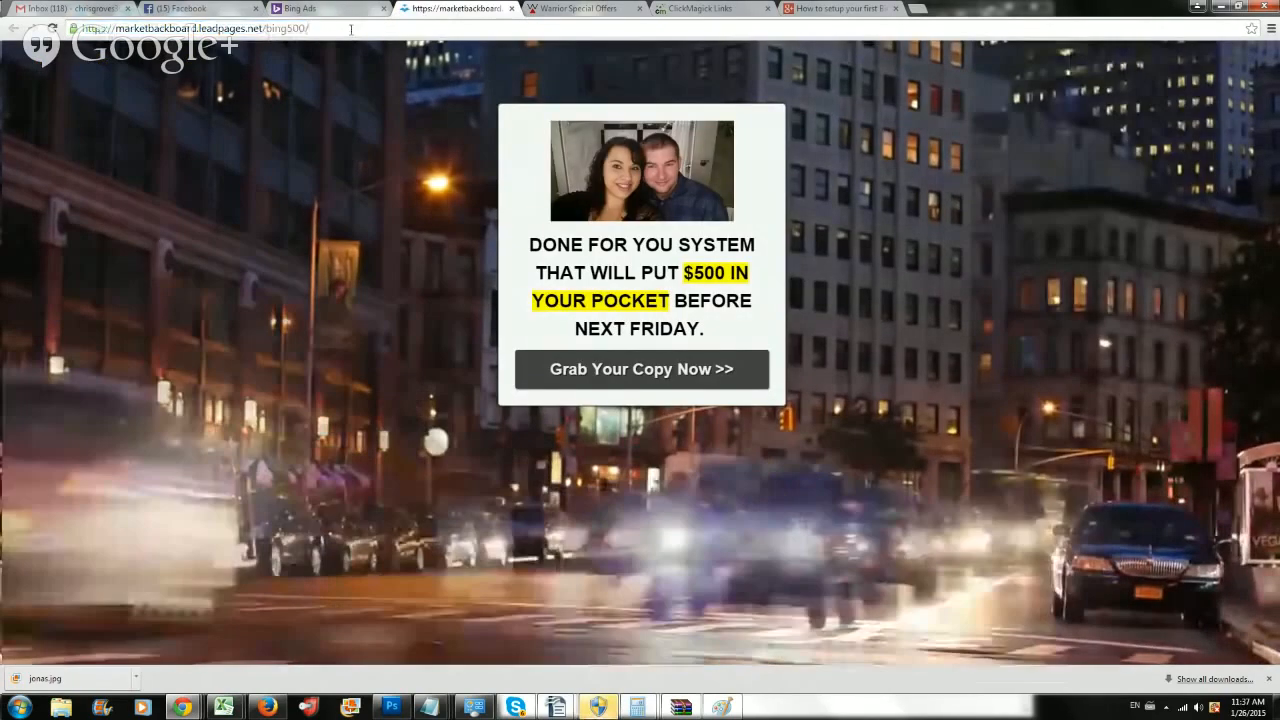
{"action": "left_click", "coordinate": [345, 9]}
{"action": "left_click", "coordinate": [366, 410]}
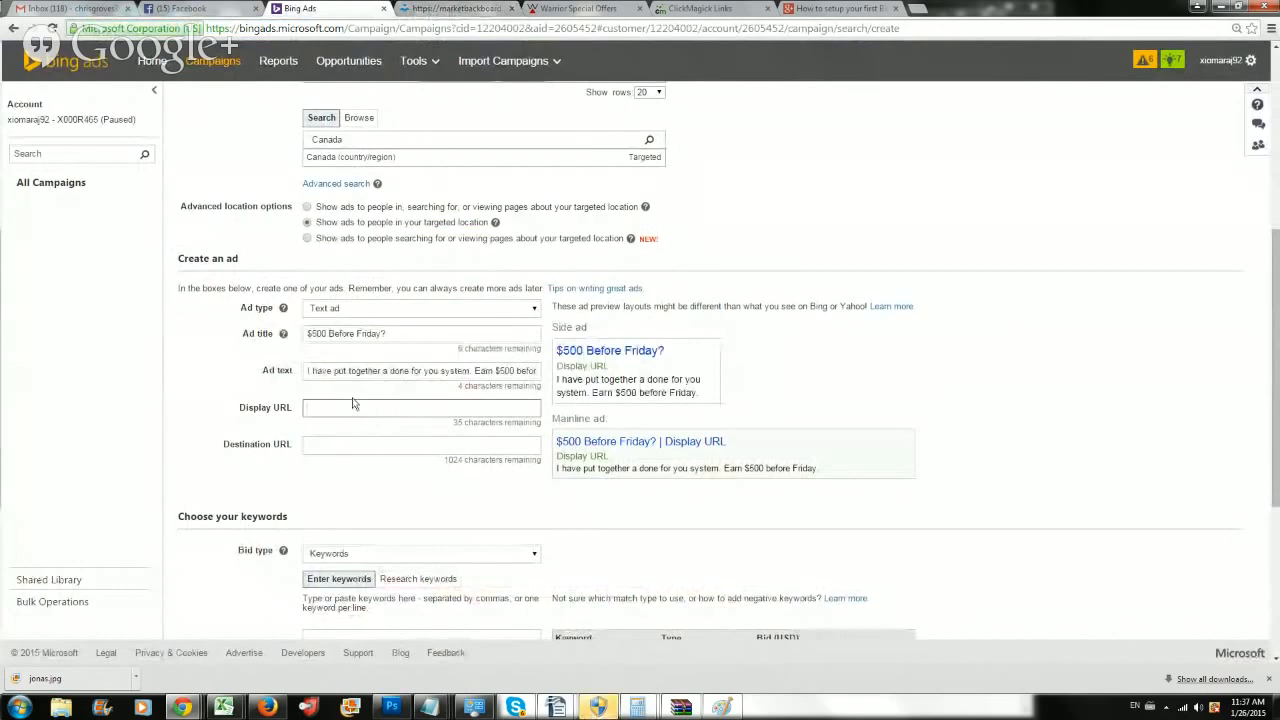
{"action": "type", "text": "http://"}
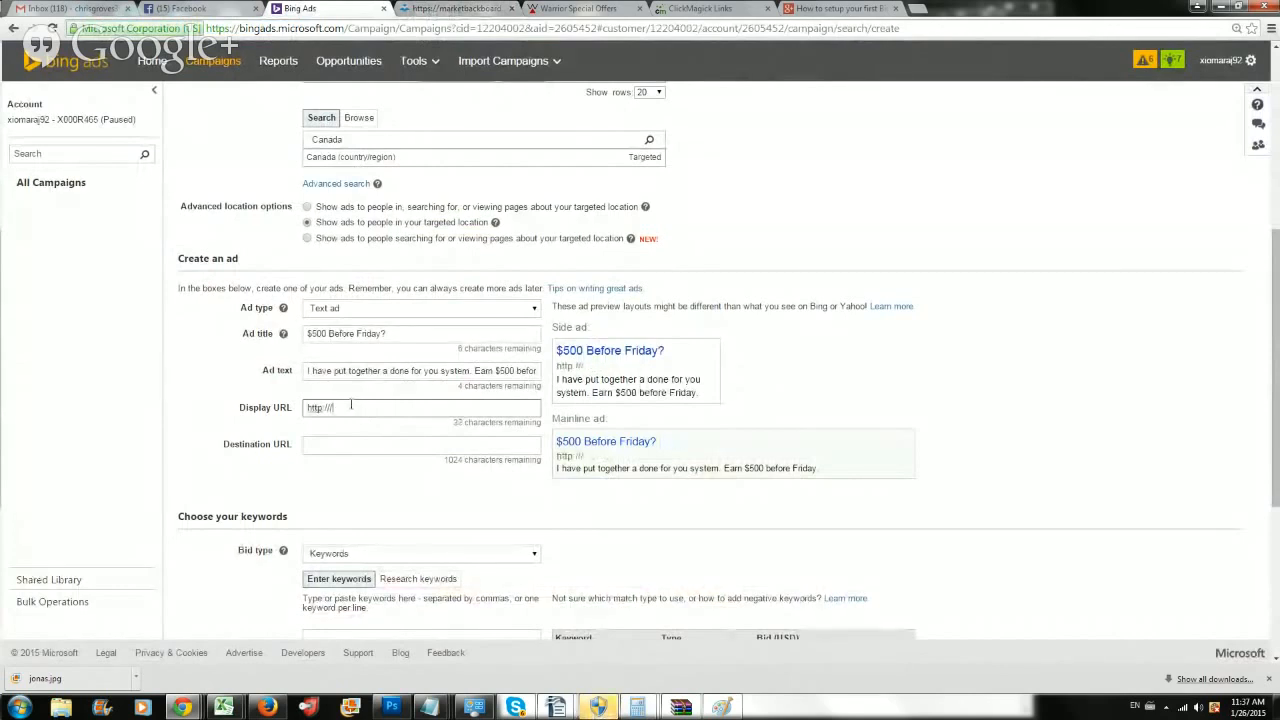
{"action": "key", "text": "BackSpace"}
{"action": "type", "text": "www.m"}
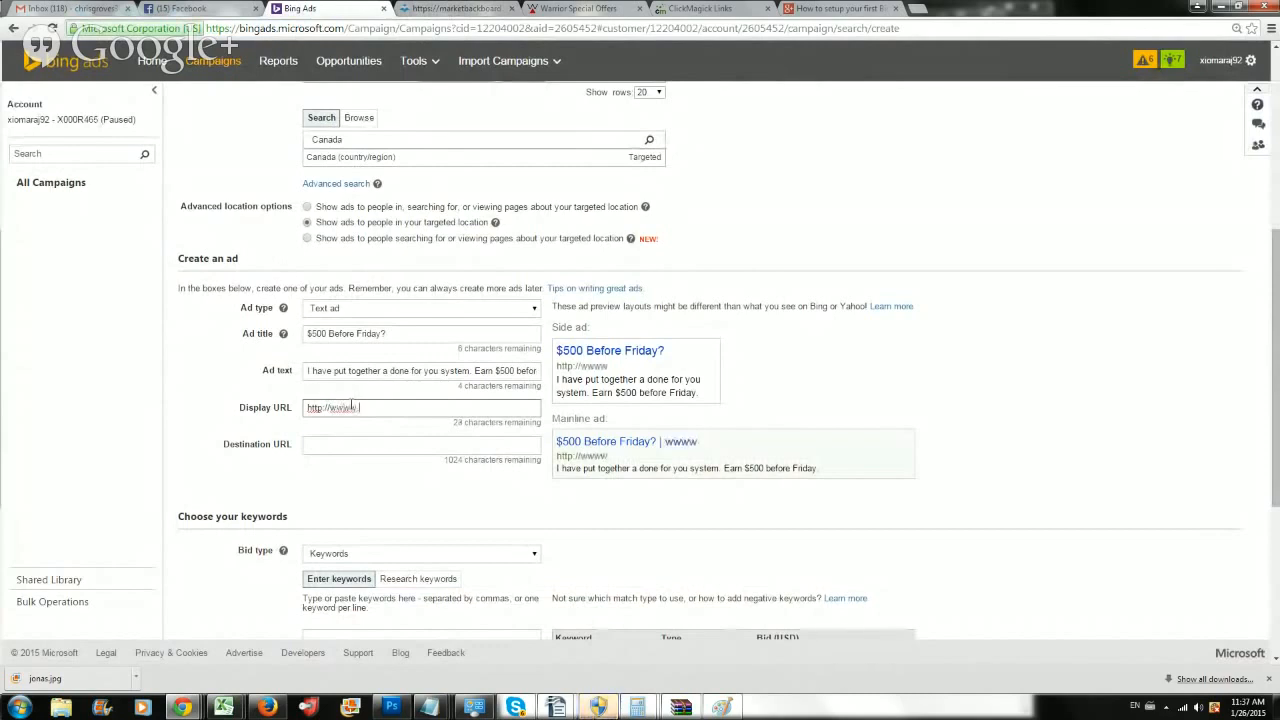
{"action": "type", "text": "akemoney.com"}
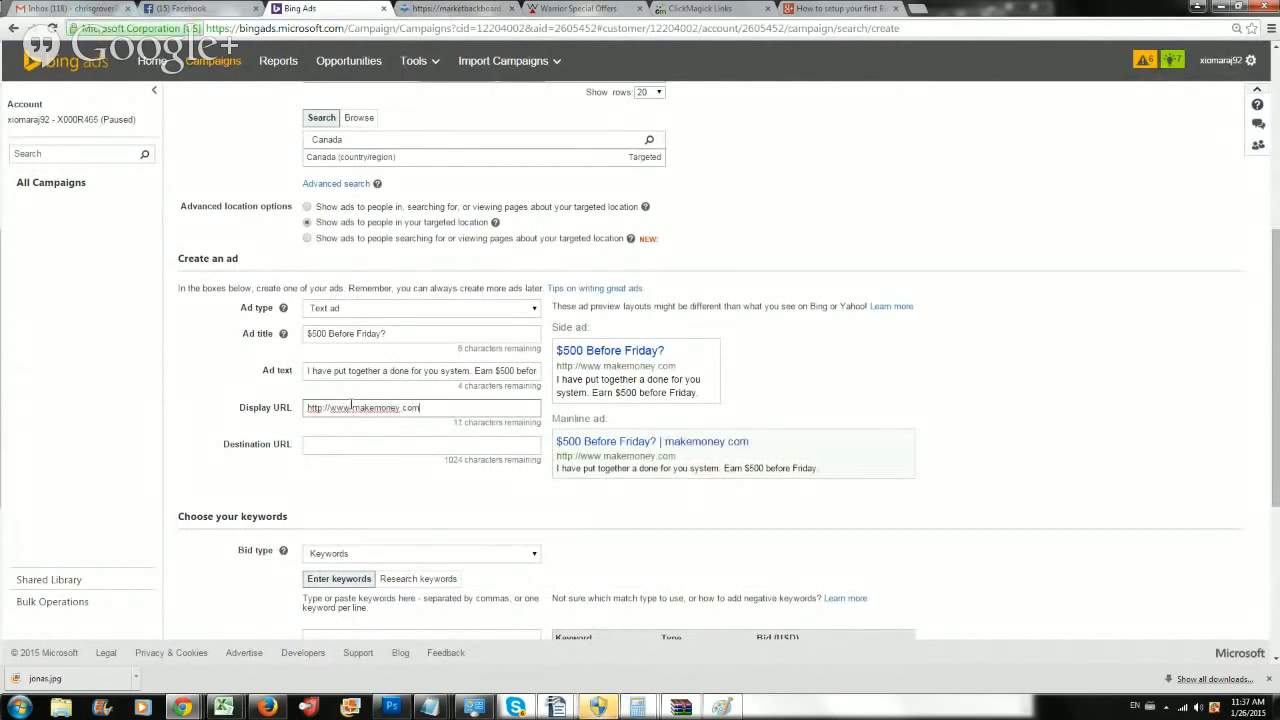
{"action": "left_click", "coordinate": [389, 448]}
{"action": "type", "text": "http://www.makemoney.com"}
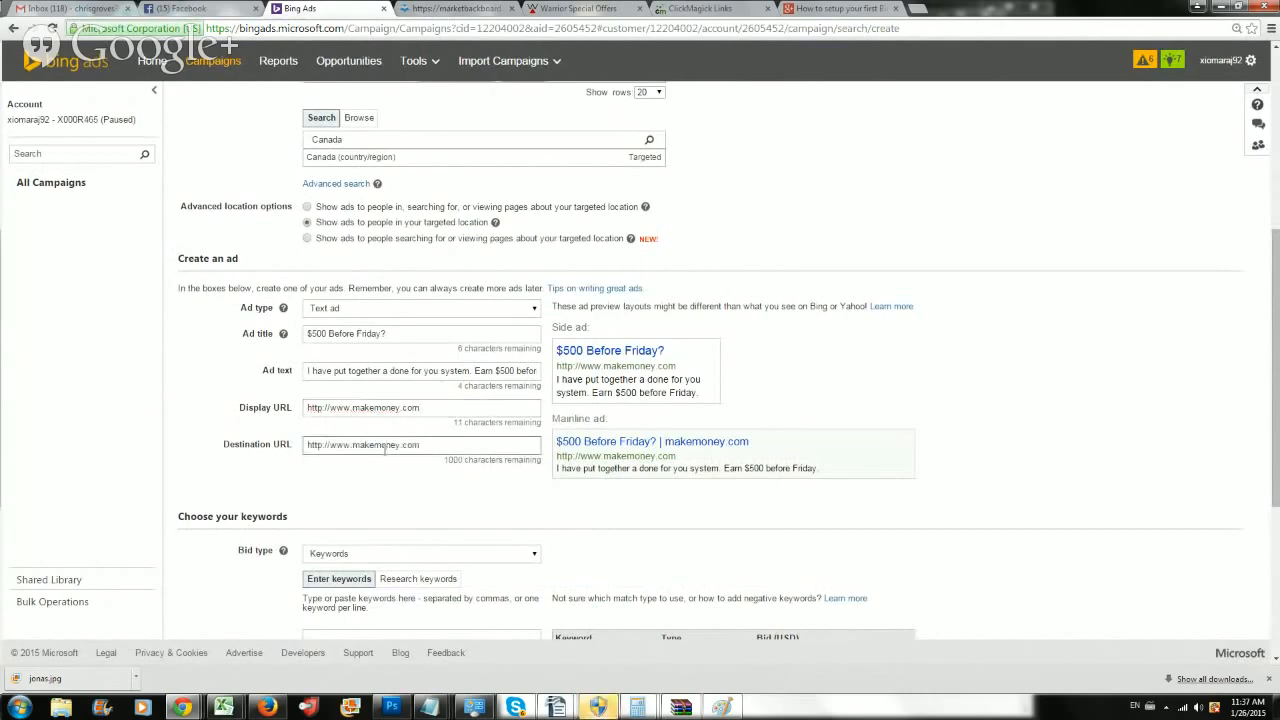
{"action": "left_click", "coordinate": [455, 8]}
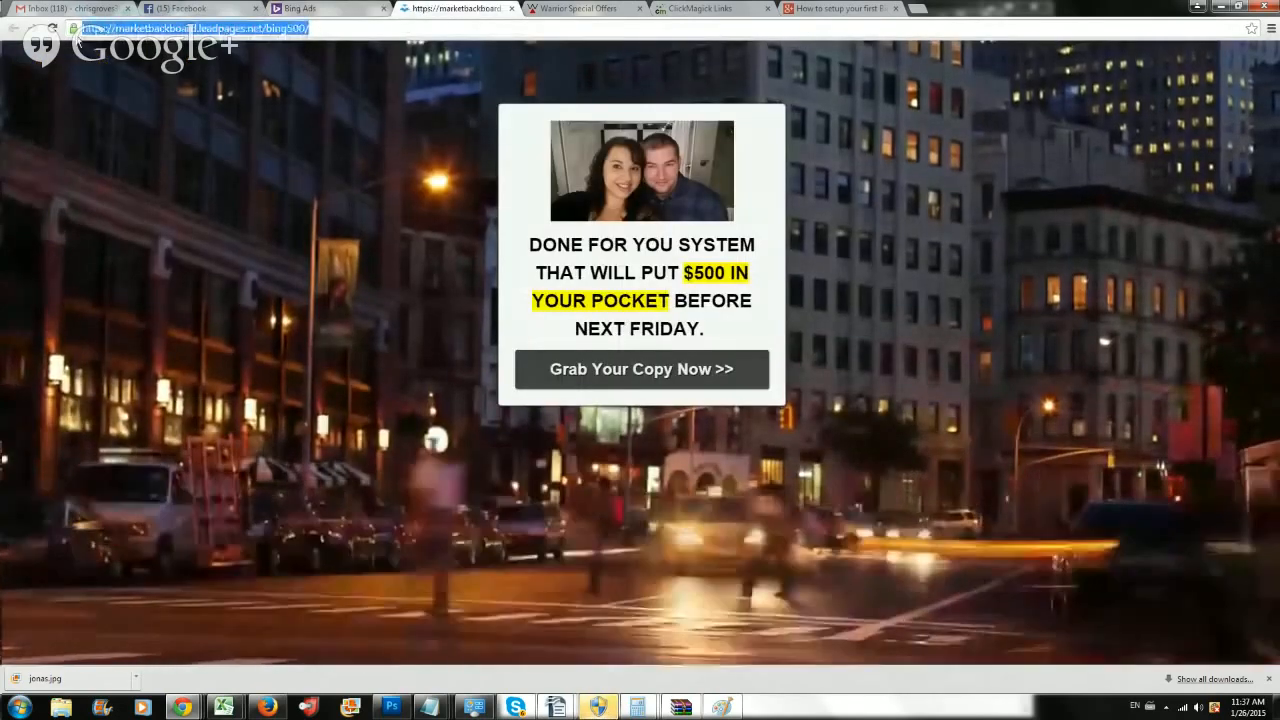
{"action": "left_click", "coordinate": [309, 8]}
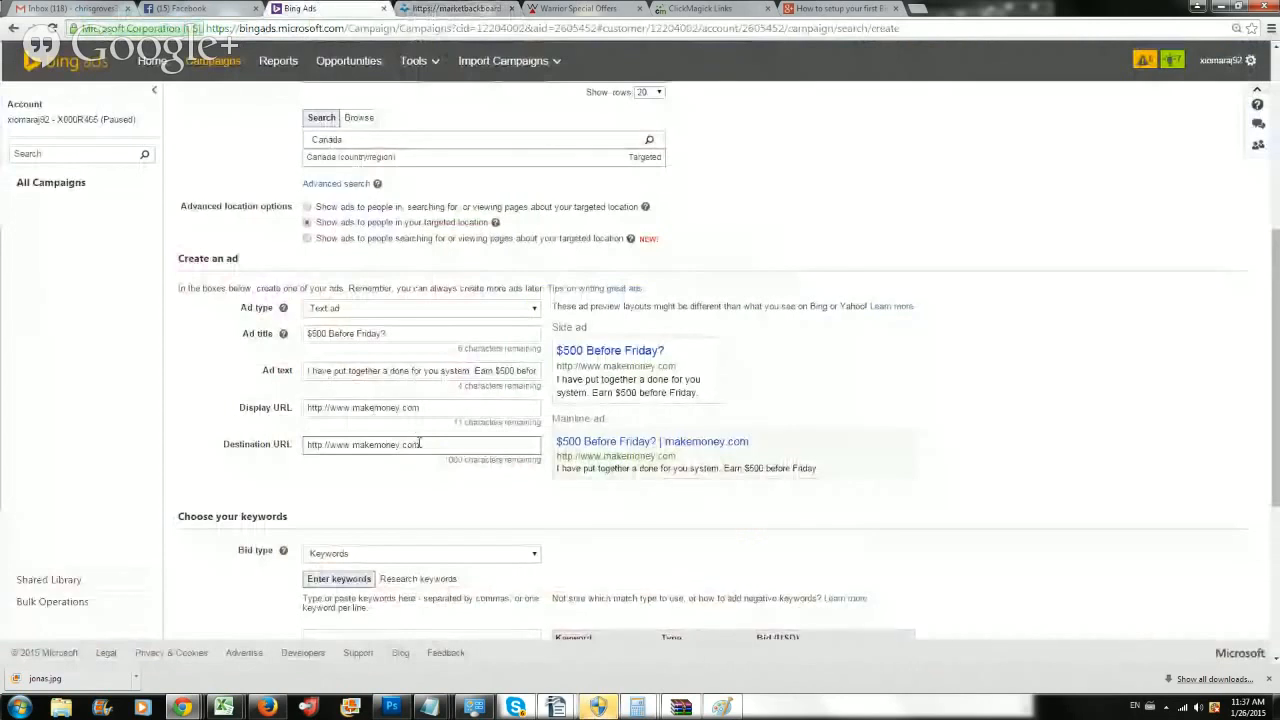
{"action": "left_click_drag", "start_coordinate": [419, 443], "coordinate": [280, 446]}
{"action": "type", "text": "https://marketbackboard.leadpages.net/bing500/"}
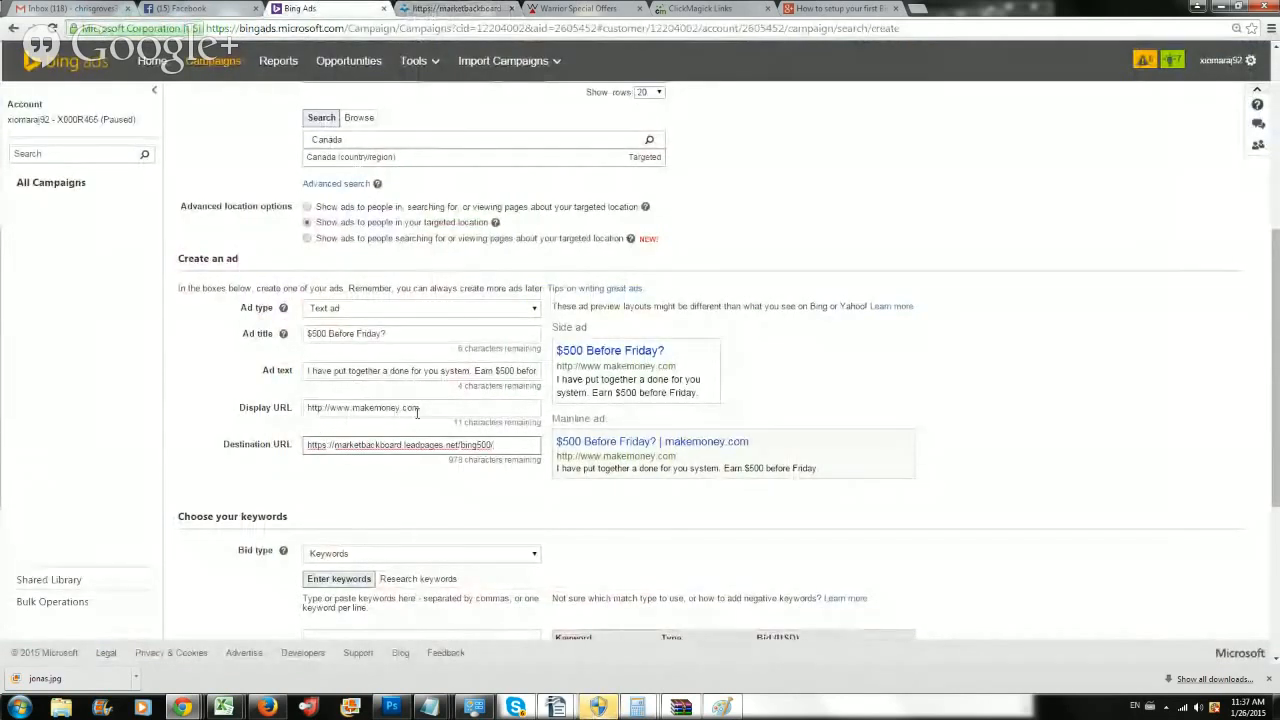
{"action": "left_click_drag", "start_coordinate": [418, 410], "coordinate": [363, 412]}
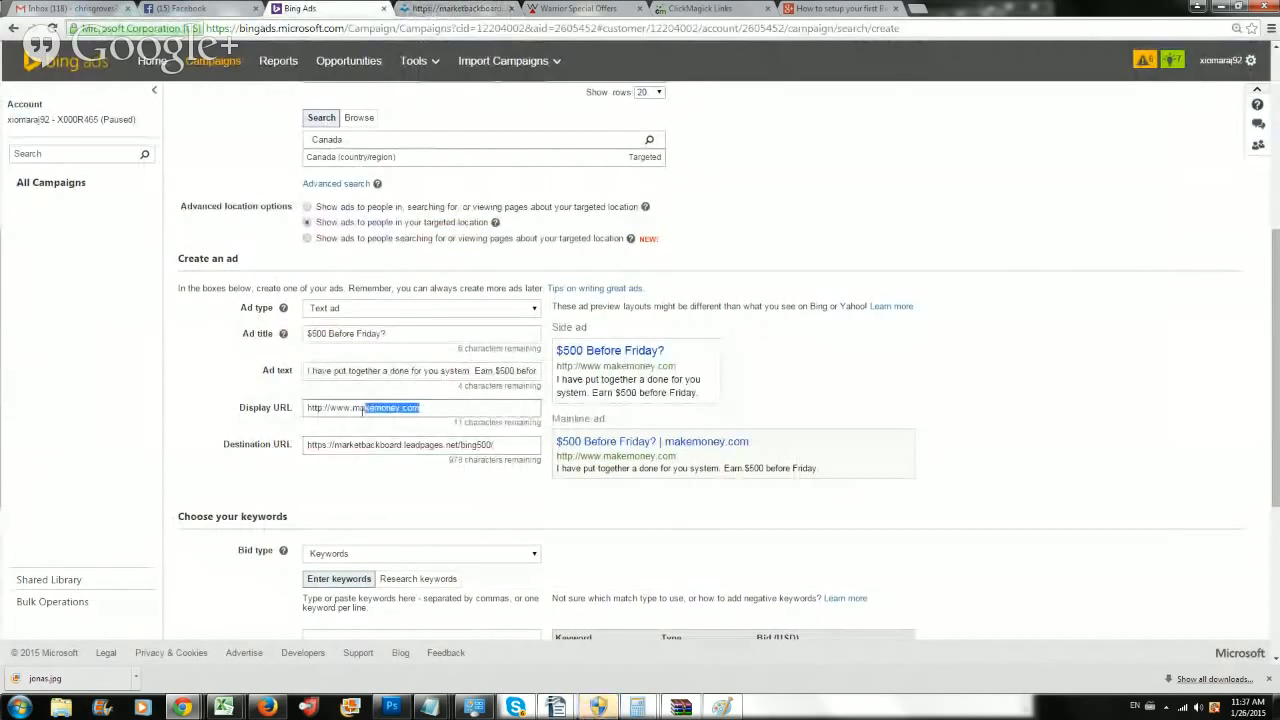
{"action": "type", "text": "rketbackb"}
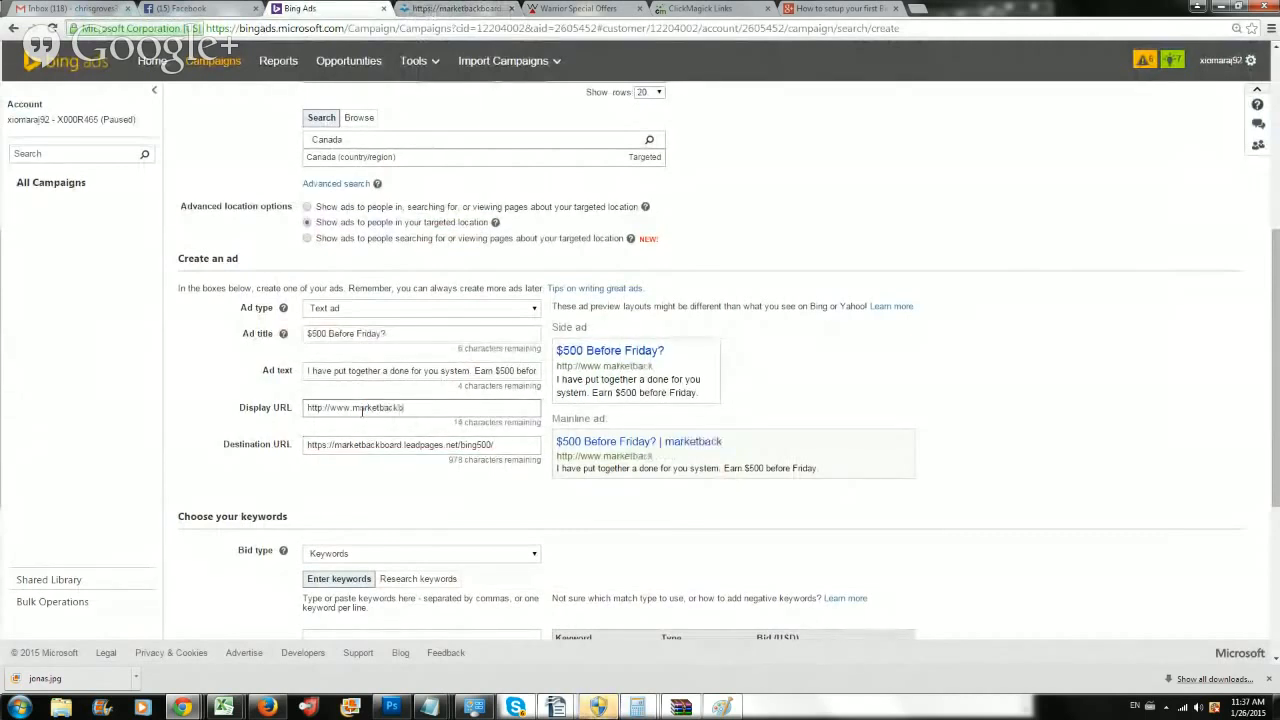
{"action": "type", "text": "oard.com"}
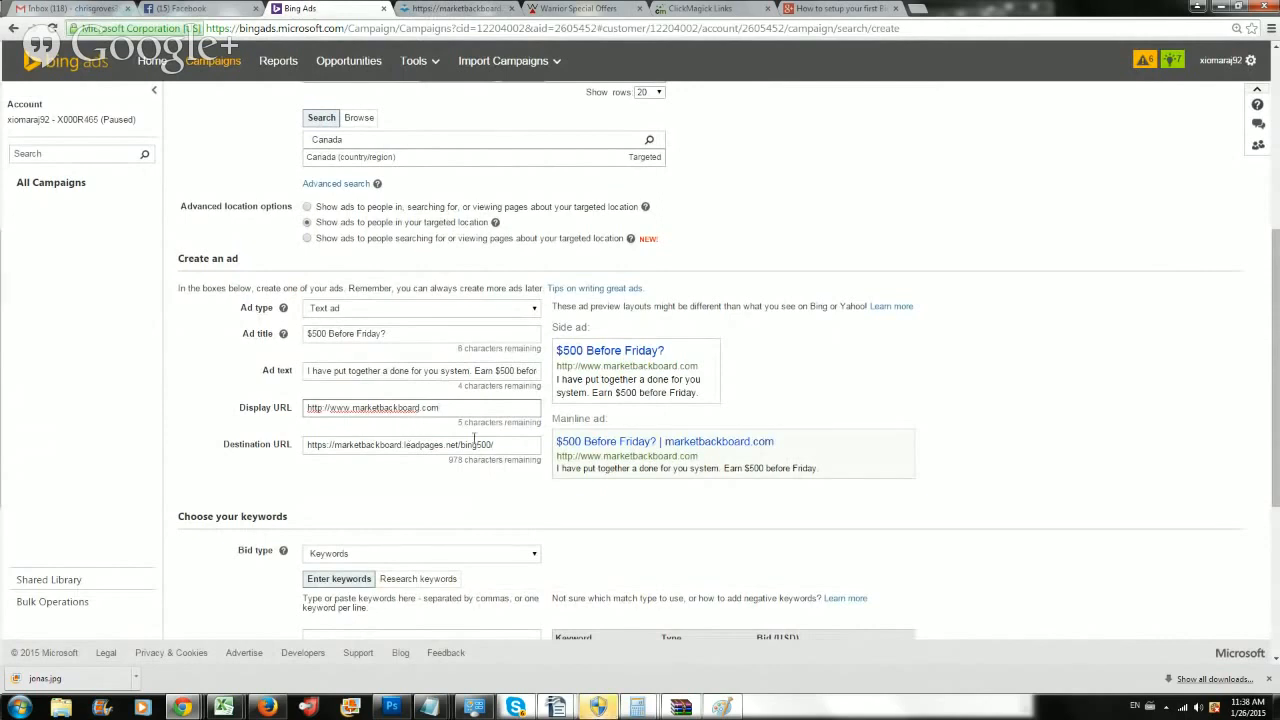
{"action": "left_click_drag", "start_coordinate": [457, 435], "coordinate": [507, 424]}
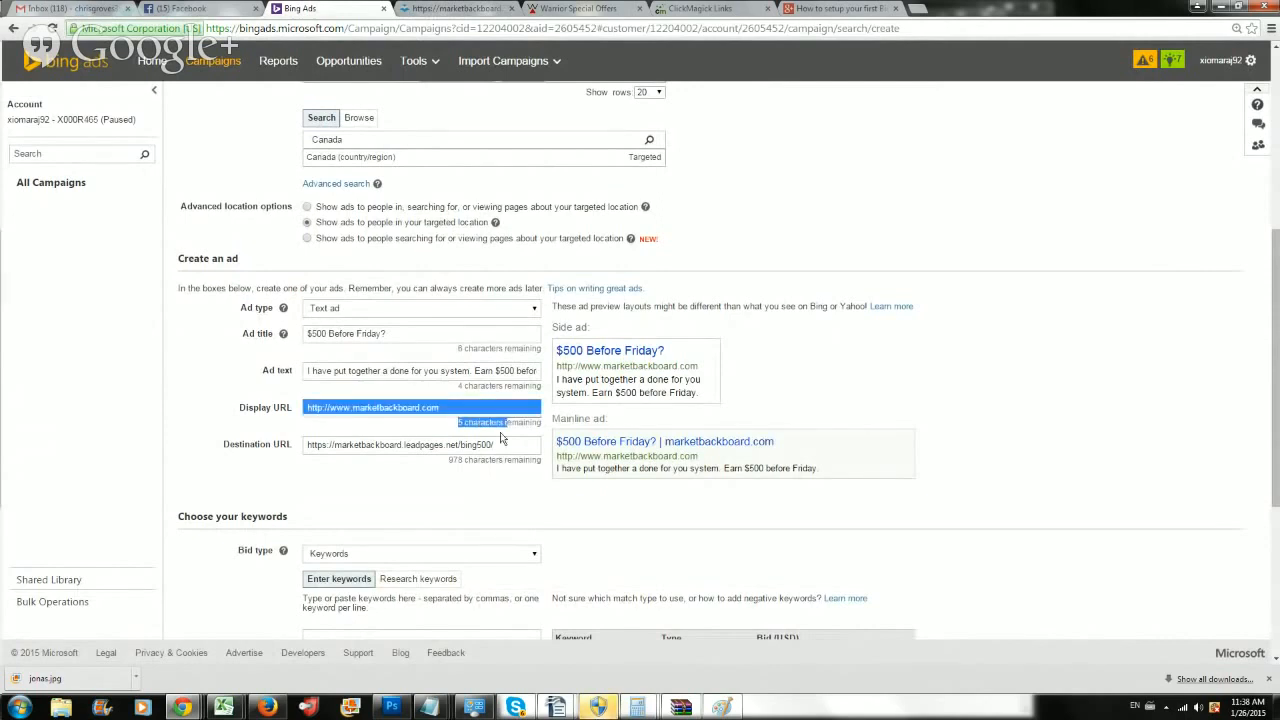
{"action": "left_click", "coordinate": [500, 437]}
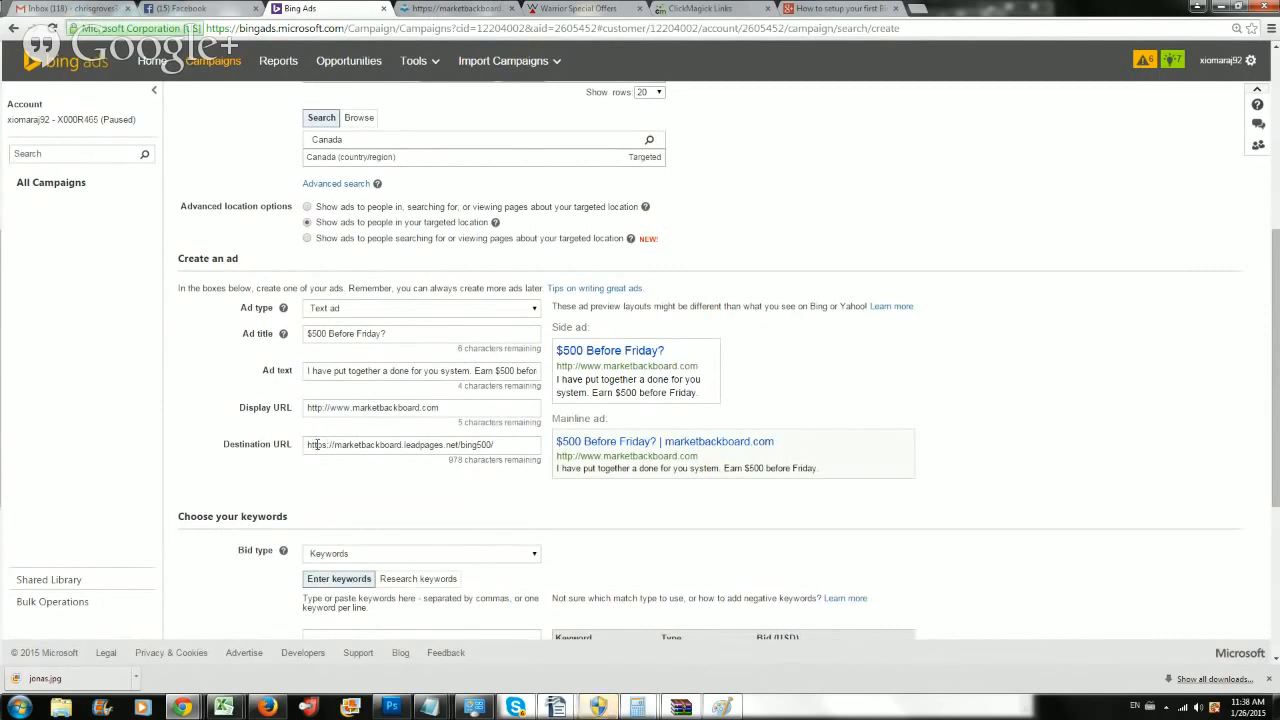
{"action": "left_click_drag", "start_coordinate": [308, 444], "coordinate": [511, 444]}
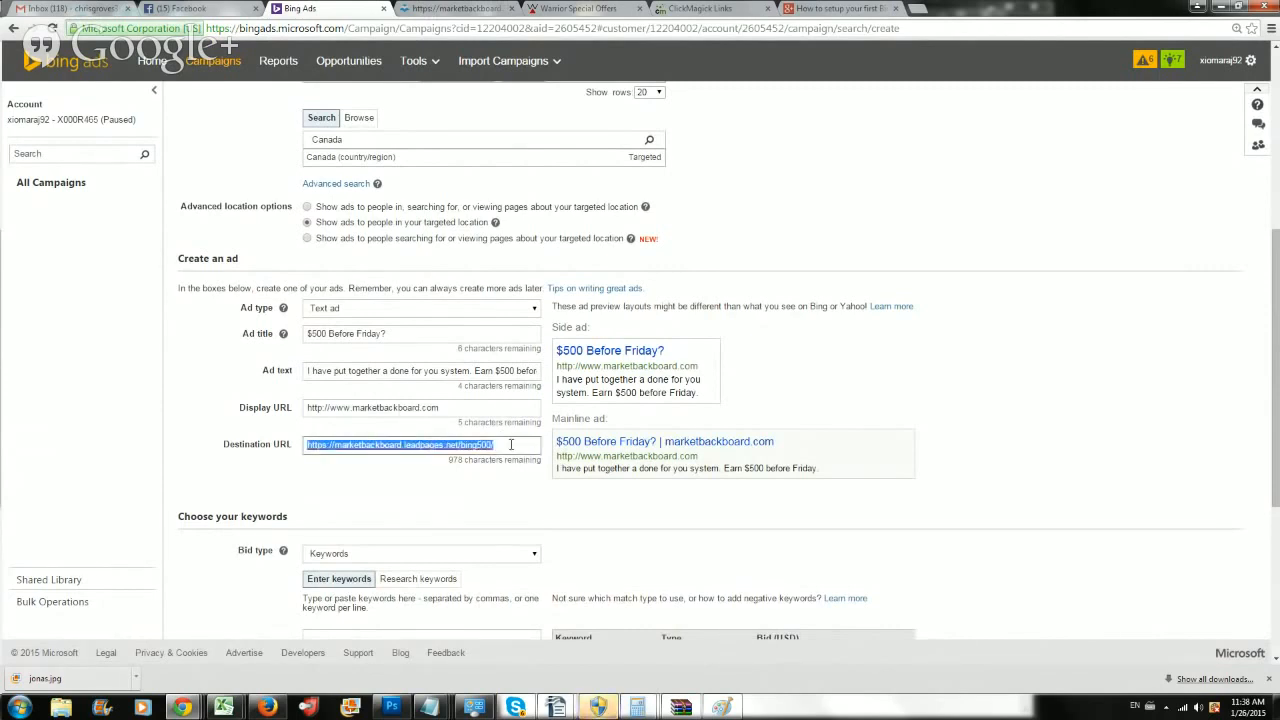
{"action": "left_click", "coordinate": [452, 487]}
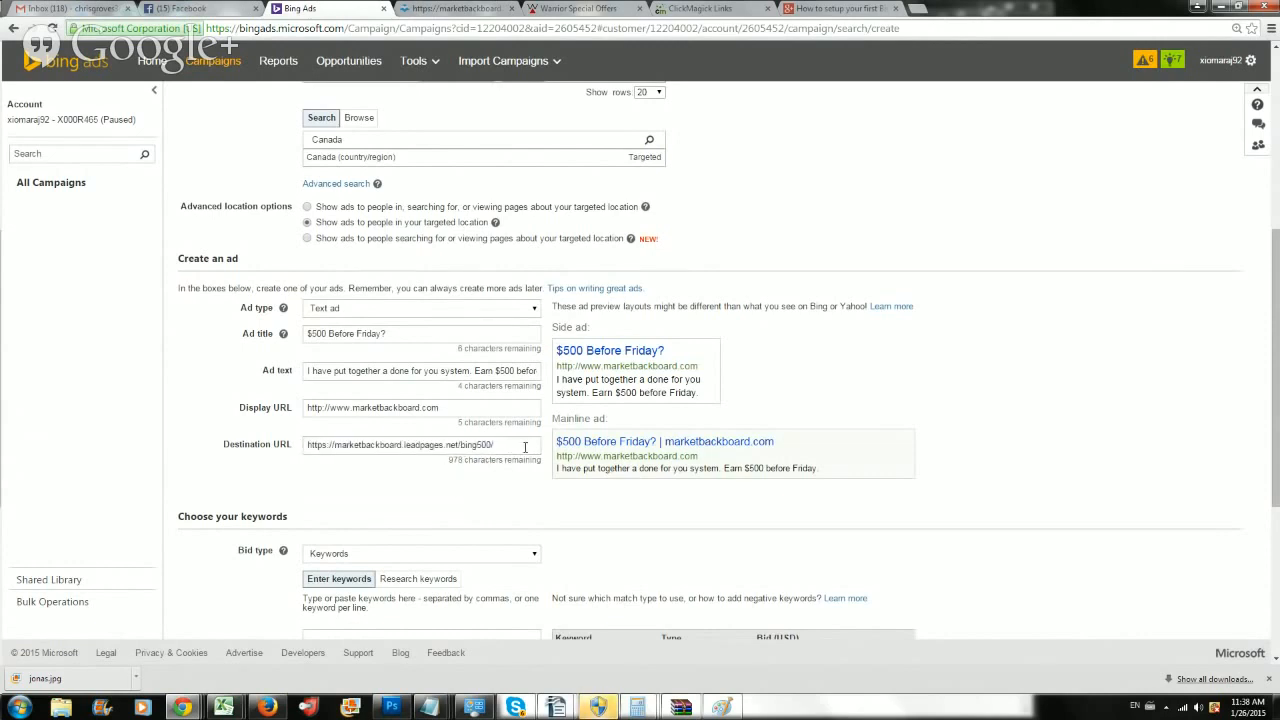
{"action": "left_click", "coordinate": [525, 447]}
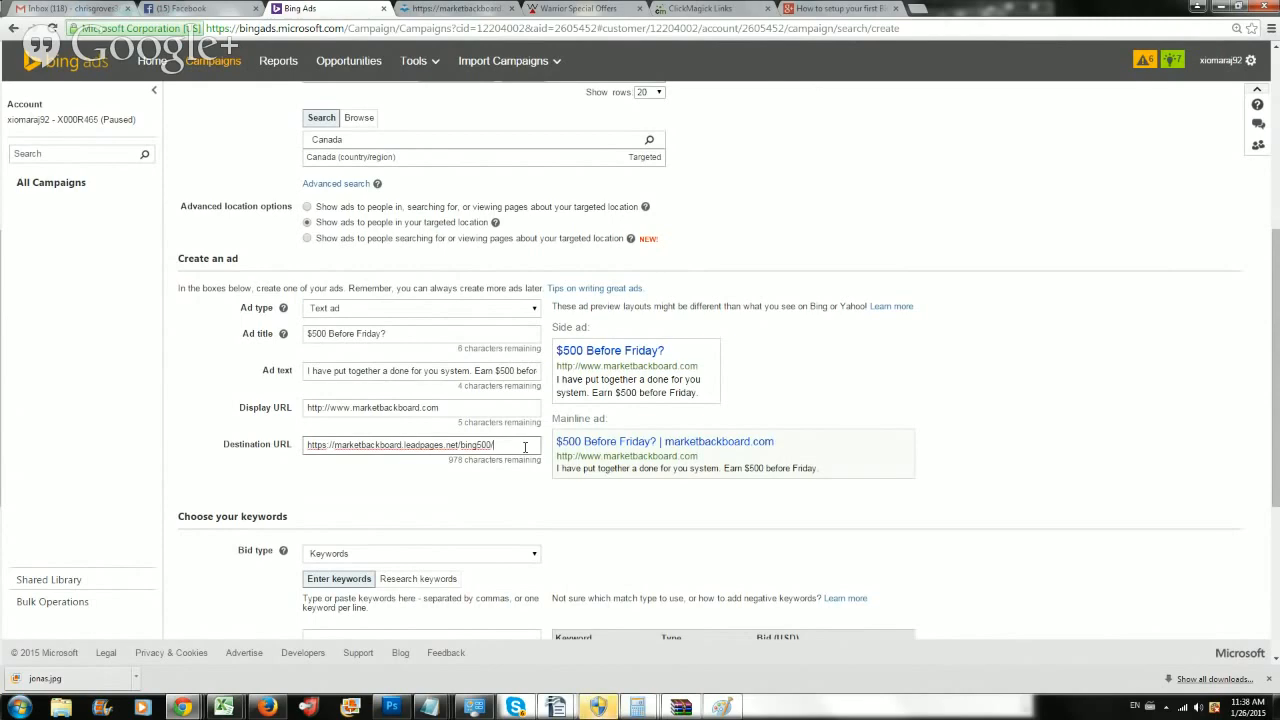
{"action": "scroll", "coordinate": [502, 516], "scroll_direction": "down", "scroll_amount": 2}
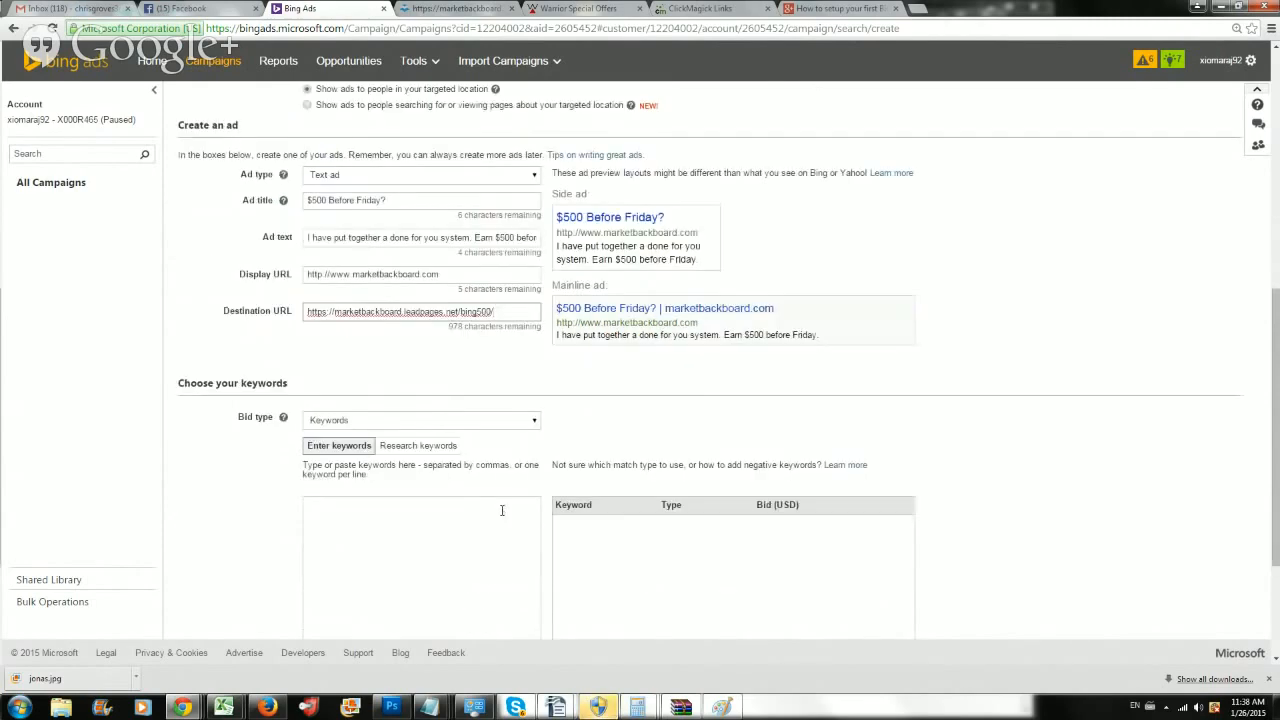
{"action": "scroll", "coordinate": [502, 510], "scroll_direction": "down", "scroll_amount": 1}
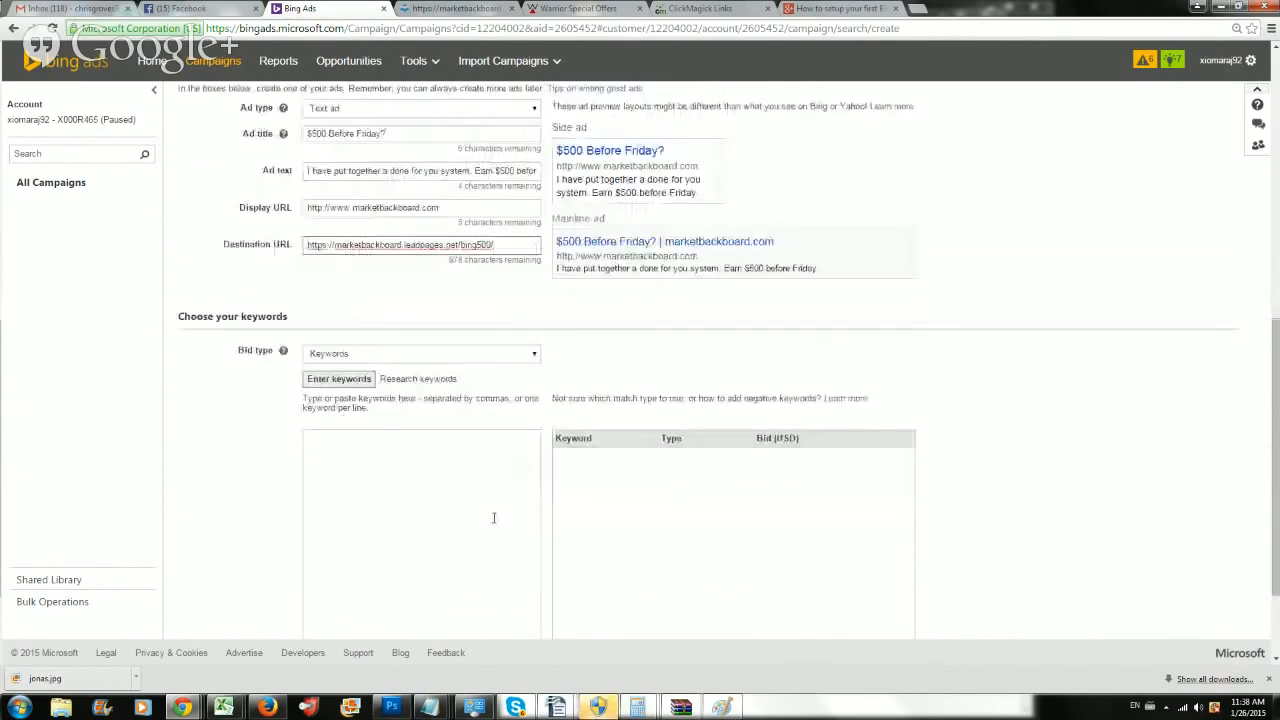
{"action": "scroll", "coordinate": [493, 517], "scroll_direction": "up", "scroll_amount": 2}
{"action": "scroll", "coordinate": [490, 522], "scroll_direction": "down", "scroll_amount": 4}
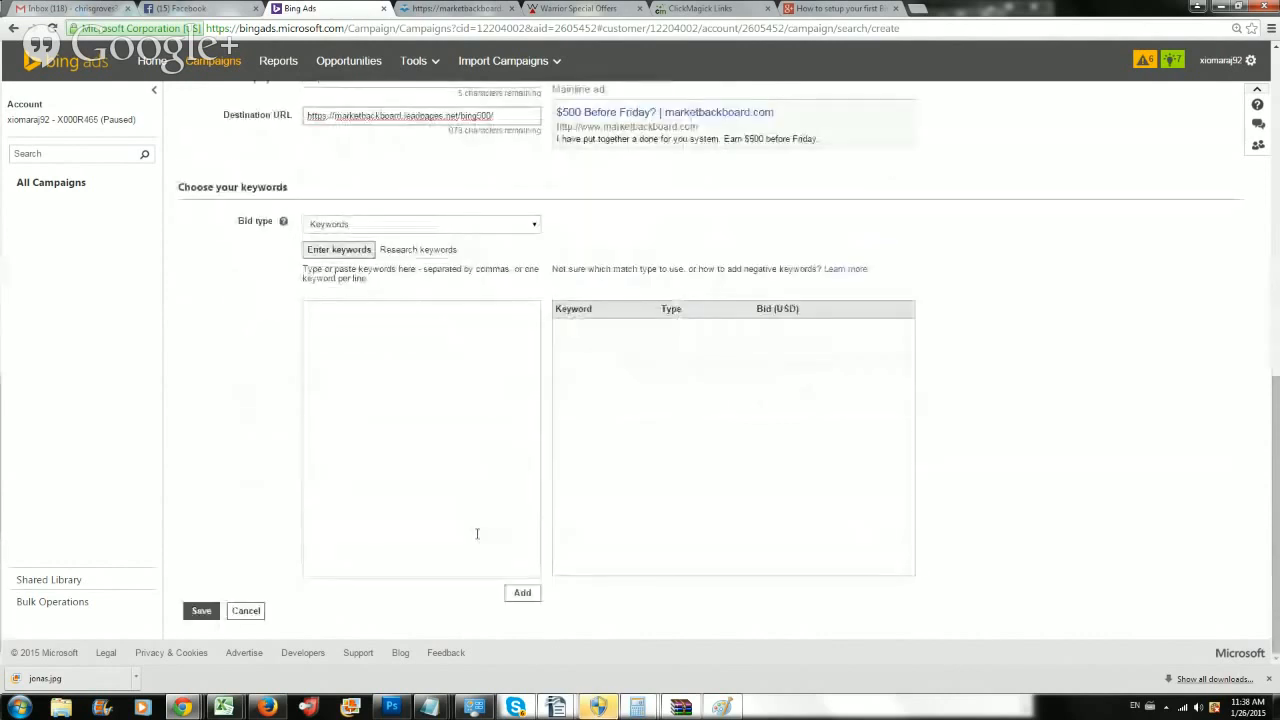
{"action": "left_click", "coordinate": [334, 315]}
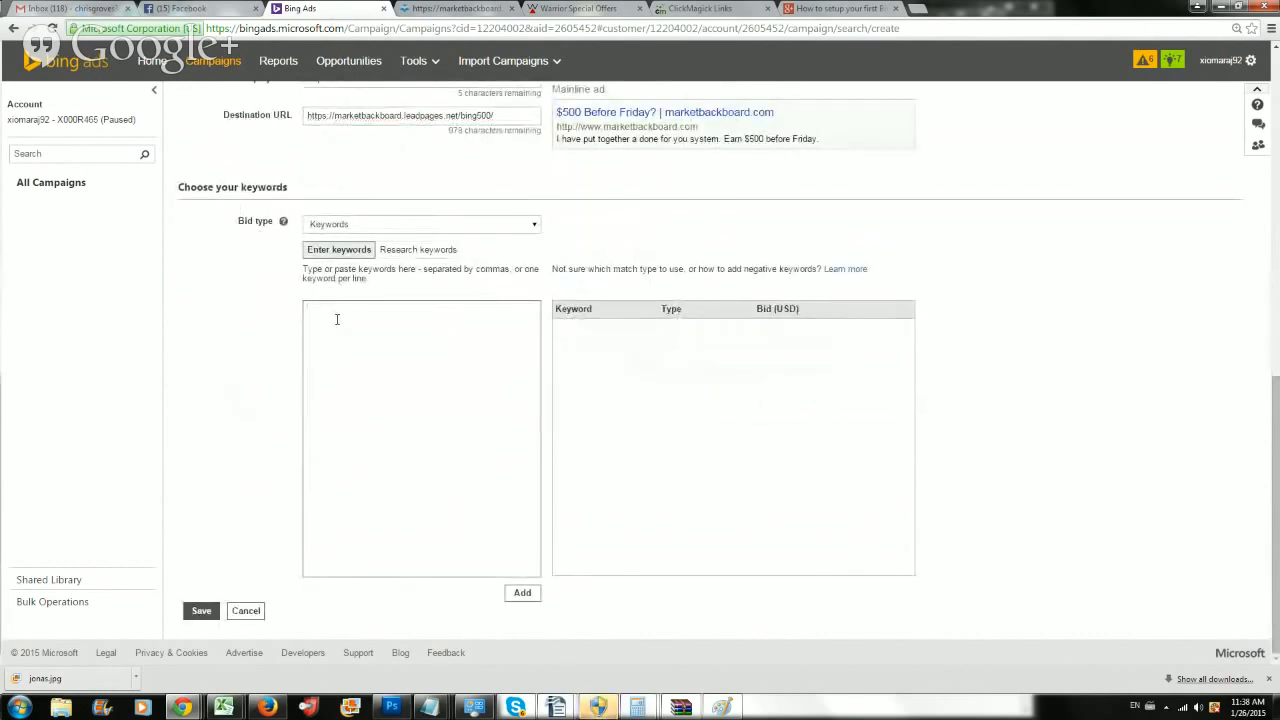
{"action": "type", "text": "make money"}
{"action": "key", "text": "ctrl+a"}
{"action": "key", "text": "ctrl+x"}
Step: Switch the keyword selection to research mode and set it to find keywords containing a word or phrase
{"action": "left_click", "coordinate": [417, 252]}
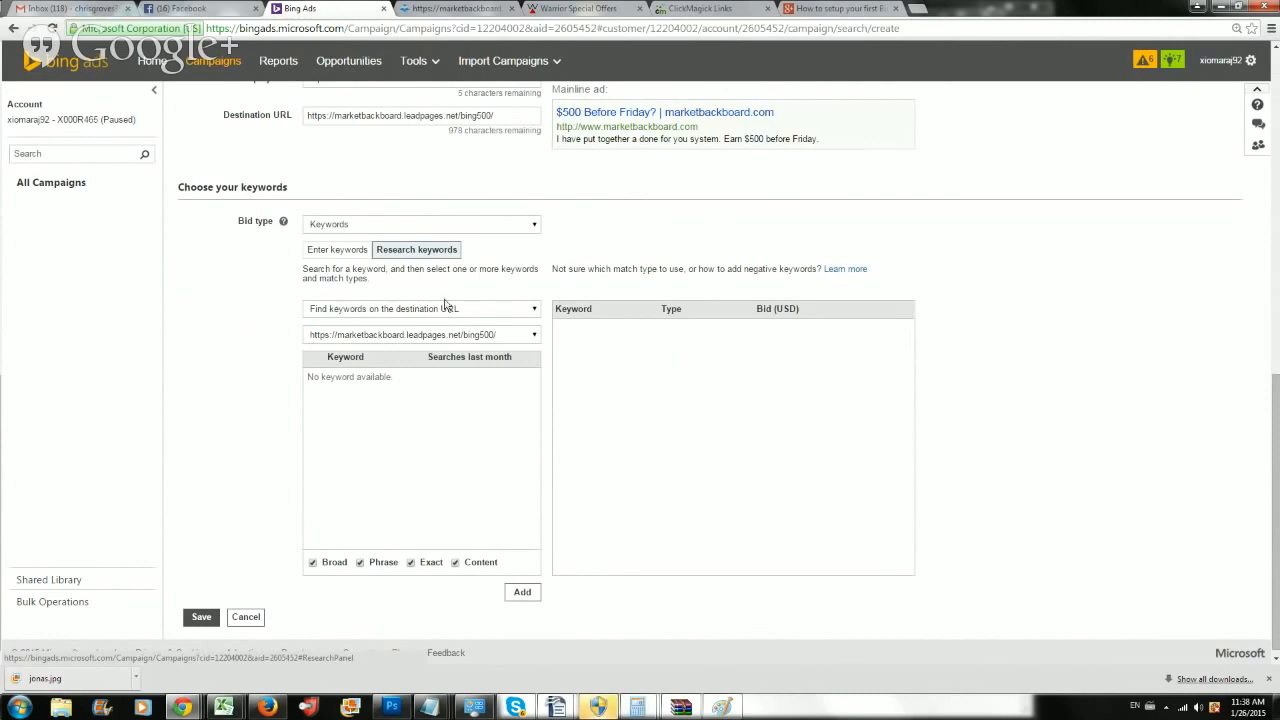
{"action": "left_click", "coordinate": [336, 250]}
{"action": "left_click", "coordinate": [416, 252]}
{"action": "left_click", "coordinate": [446, 311]}
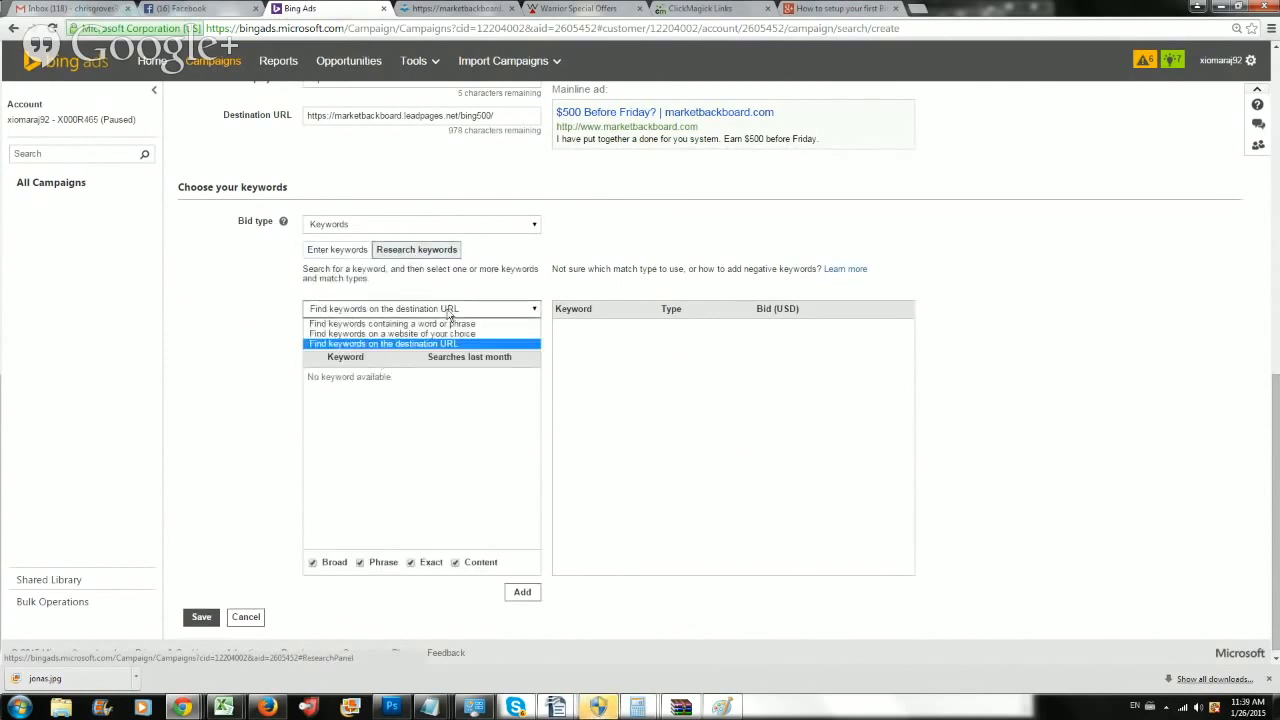
{"action": "left_click", "coordinate": [382, 325]}
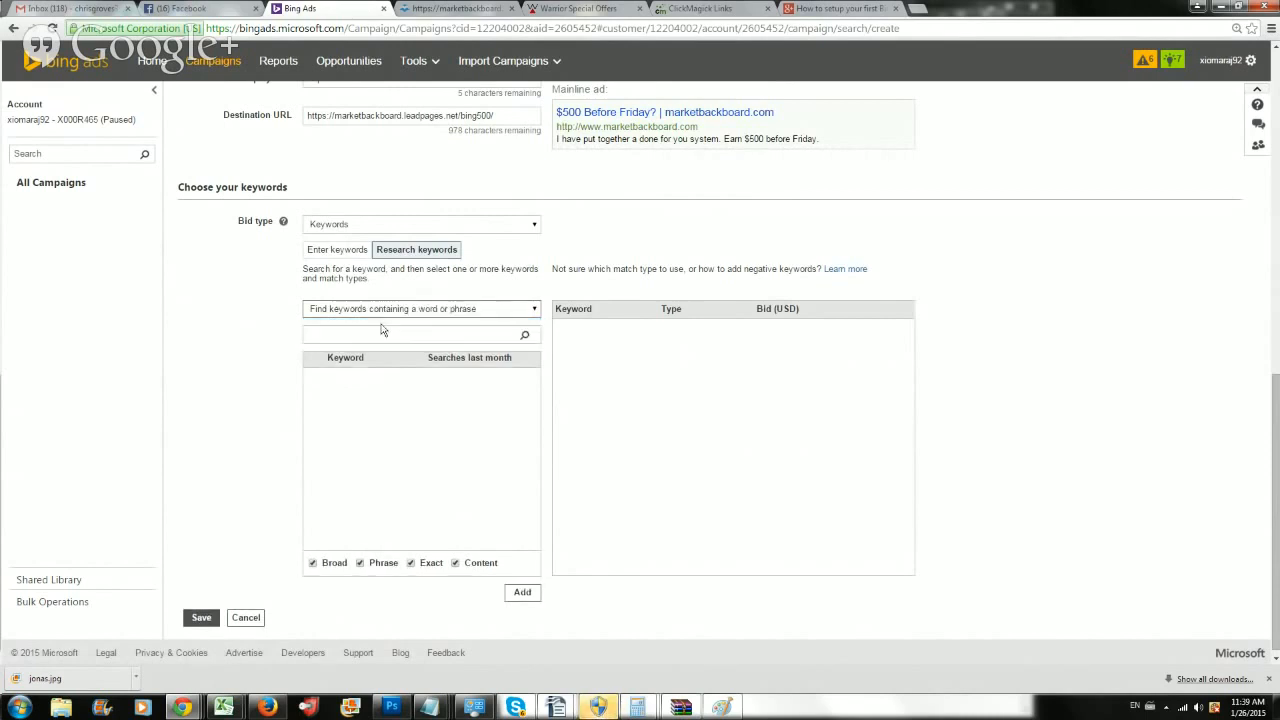
Step: Check the landing page's offer and search for keywords containing "make money online"
{"action": "left_click", "coordinate": [378, 331]}
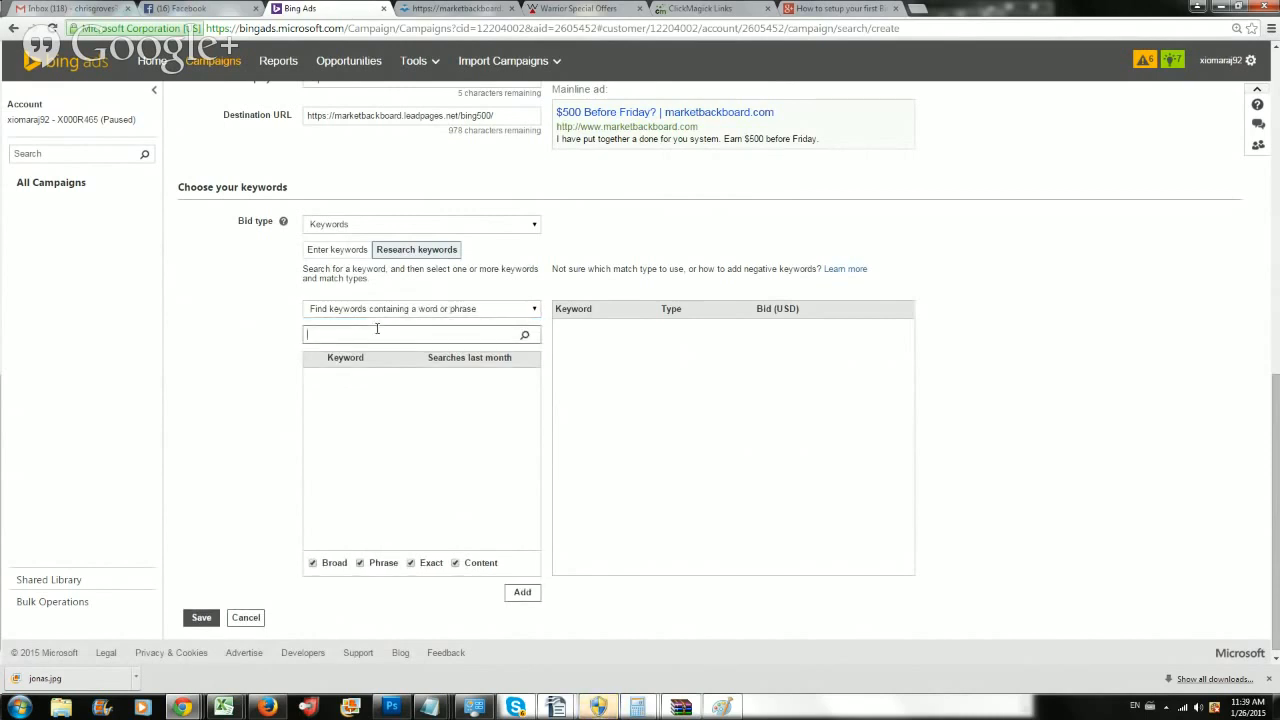
{"action": "left_click", "coordinate": [445, 8]}
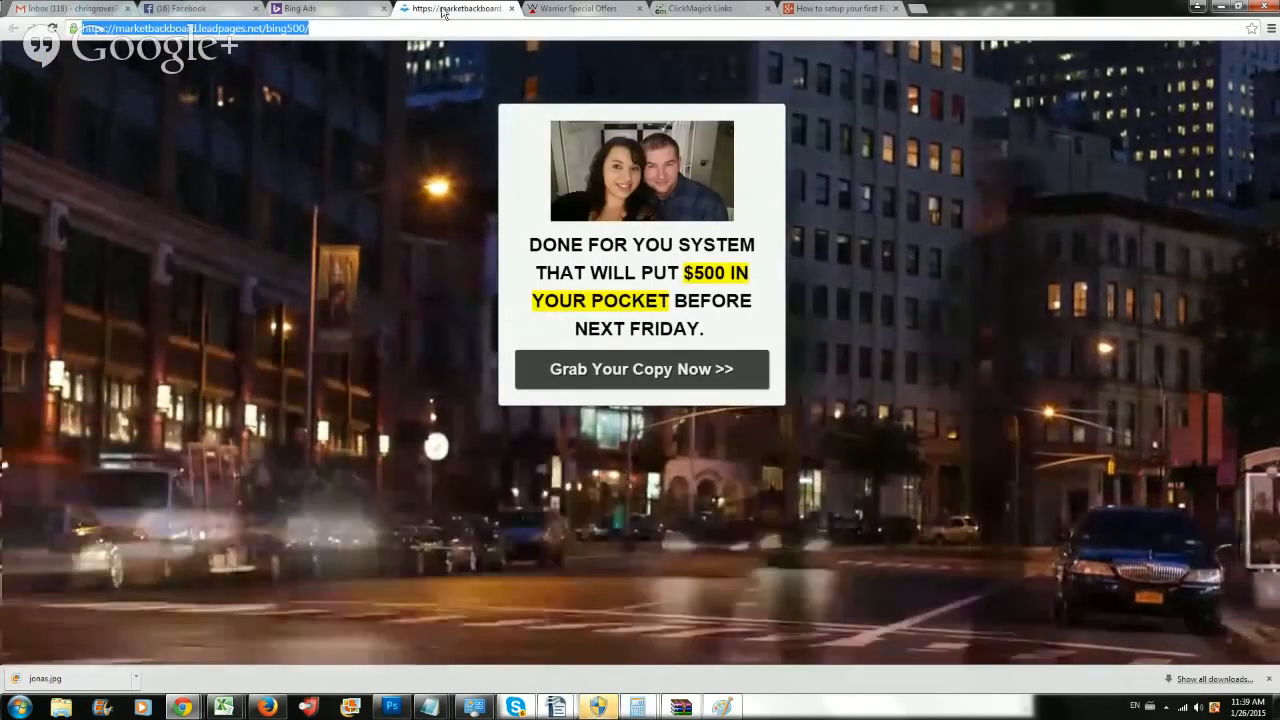
{"action": "left_click", "coordinate": [320, 8]}
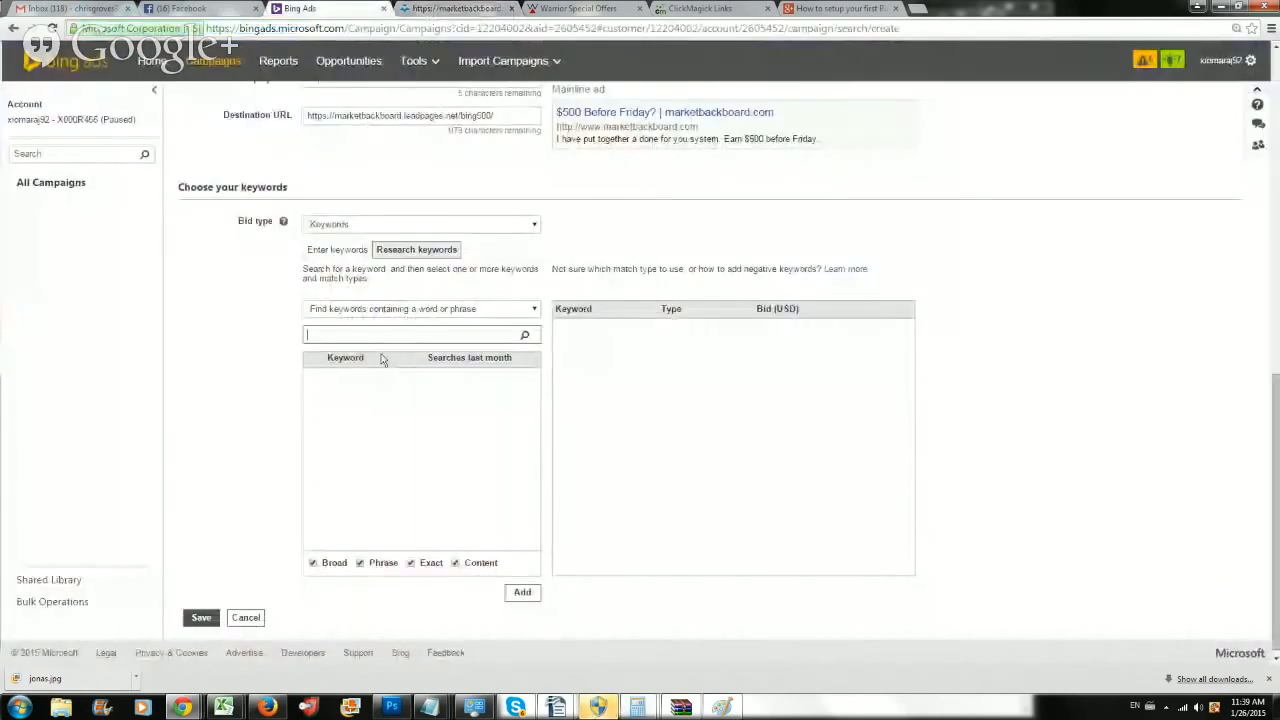
{"action": "type", "text": "make money "}
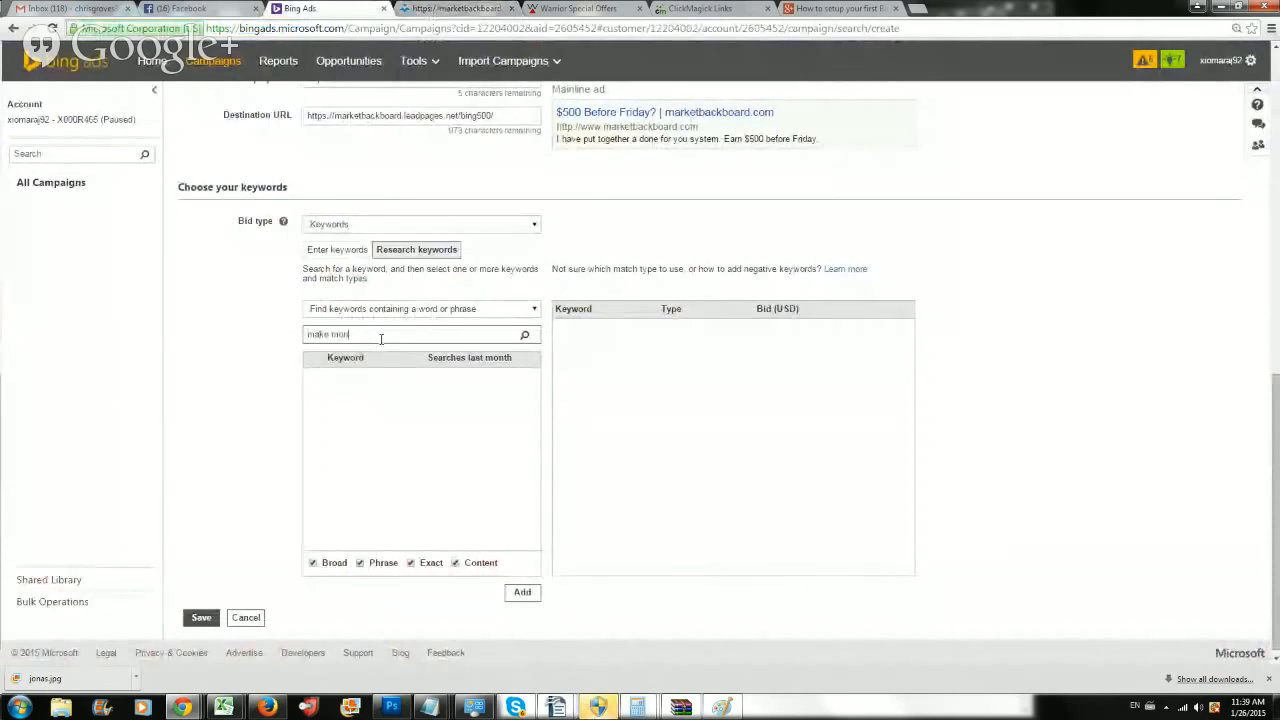
{"action": "type", "text": "online"}
{"action": "left_click", "coordinate": [525, 338]}
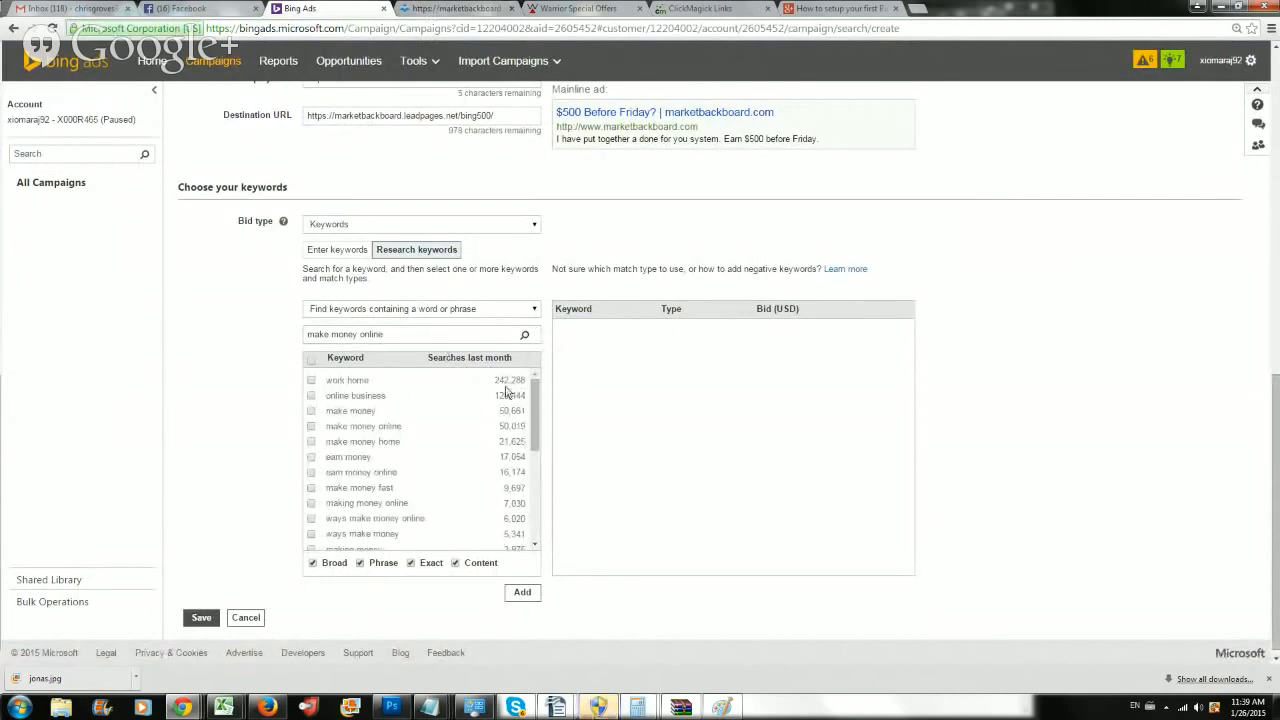
Step: Select the keywords online business, make money, make money online, make money home, earn money online and make money fast
{"action": "left_click", "coordinate": [311, 396]}
{"action": "left_click", "coordinate": [311, 413]}
{"action": "left_click", "coordinate": [311, 472]}
{"action": "scroll", "coordinate": [534, 457], "scroll_direction": "down", "scroll_amount": 1}
{"action": "scroll", "coordinate": [534, 450], "scroll_direction": "up", "scroll_amount": 1}
{"action": "left_click_drag", "start_coordinate": [534, 421], "coordinate": [530, 443]}
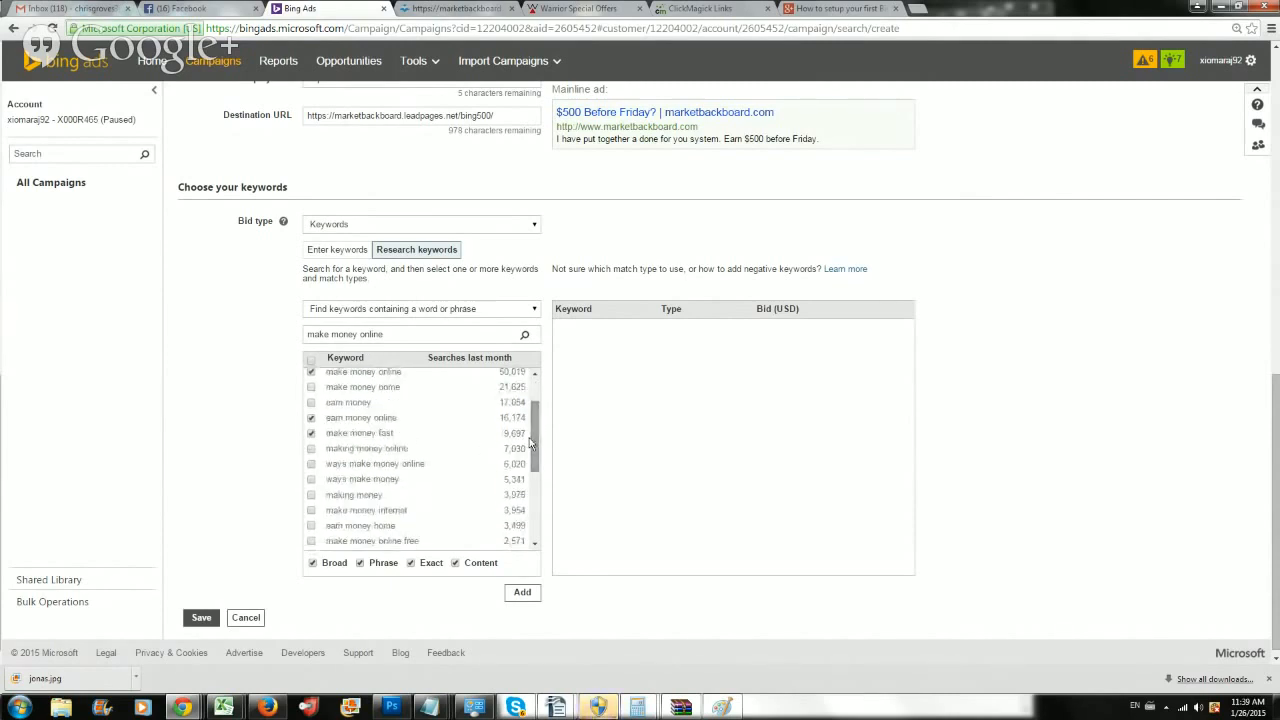
{"action": "left_click", "coordinate": [311, 387]}
{"action": "left_click_drag", "start_coordinate": [530, 447], "coordinate": [530, 461]}
{"action": "scroll", "coordinate": [362, 500], "scroll_direction": "down", "scroll_amount": 3}
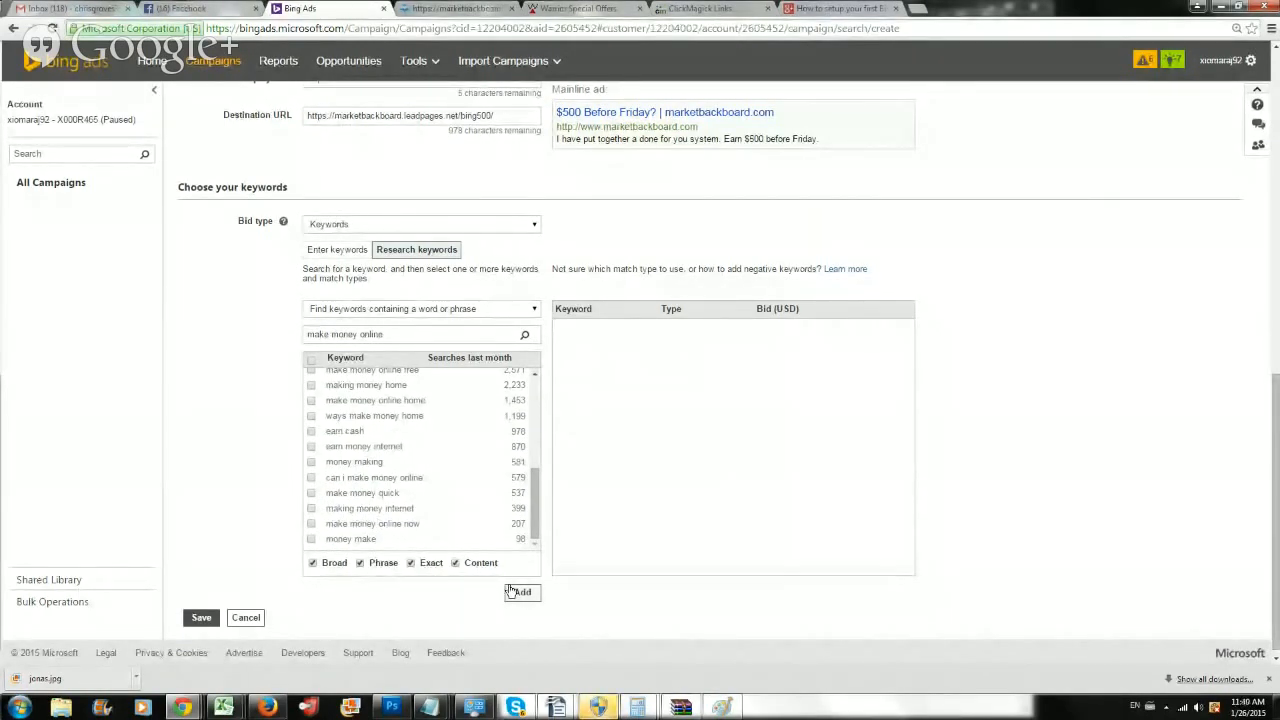
Step: Add the selected keywords to the campaign with the Broad, Phrase, Exact and Content match types all enabled
{"action": "left_click", "coordinate": [361, 564]}
{"action": "left_click", "coordinate": [455, 563]}
{"action": "left_click", "coordinate": [360, 563]}
{"action": "left_click", "coordinate": [313, 563]}
{"action": "left_click", "coordinate": [522, 595]}
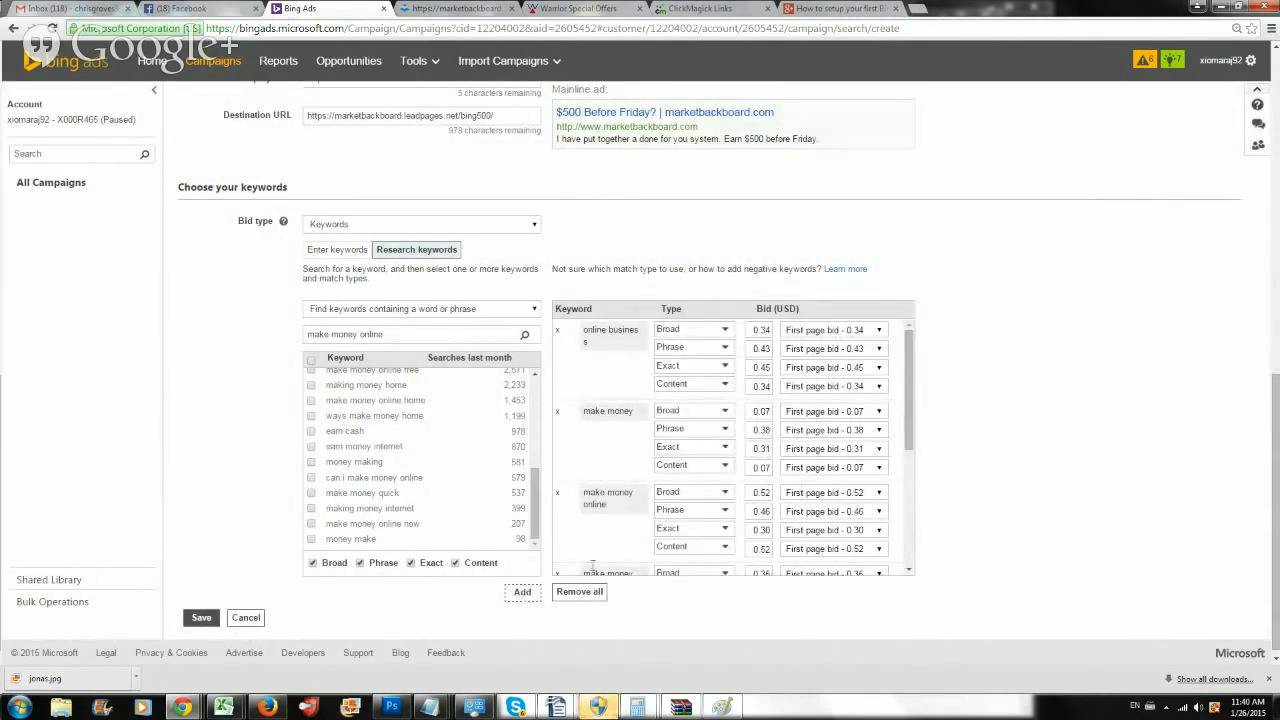
Step: Review the suggested first page bids for each match type of the added keywords
{"action": "scroll", "coordinate": [685, 495], "scroll_direction": "up", "scroll_amount": 1}
{"action": "scroll", "coordinate": [685, 495], "scroll_direction": "down", "scroll_amount": 1}
{"action": "scroll", "coordinate": [685, 495], "scroll_direction": "down", "scroll_amount": 2}
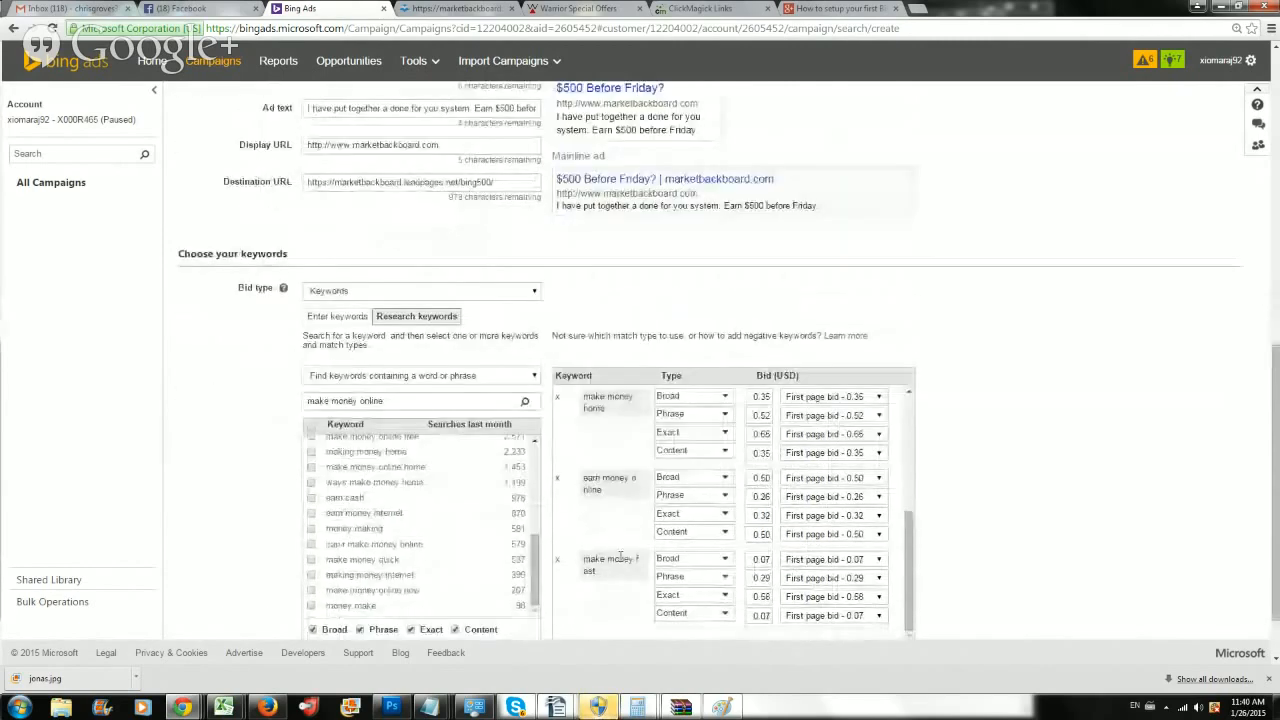
{"action": "scroll", "coordinate": [685, 495], "scroll_direction": "up", "scroll_amount": 2}
{"action": "scroll", "coordinate": [1042, 451], "scroll_direction": "down", "scroll_amount": 2}
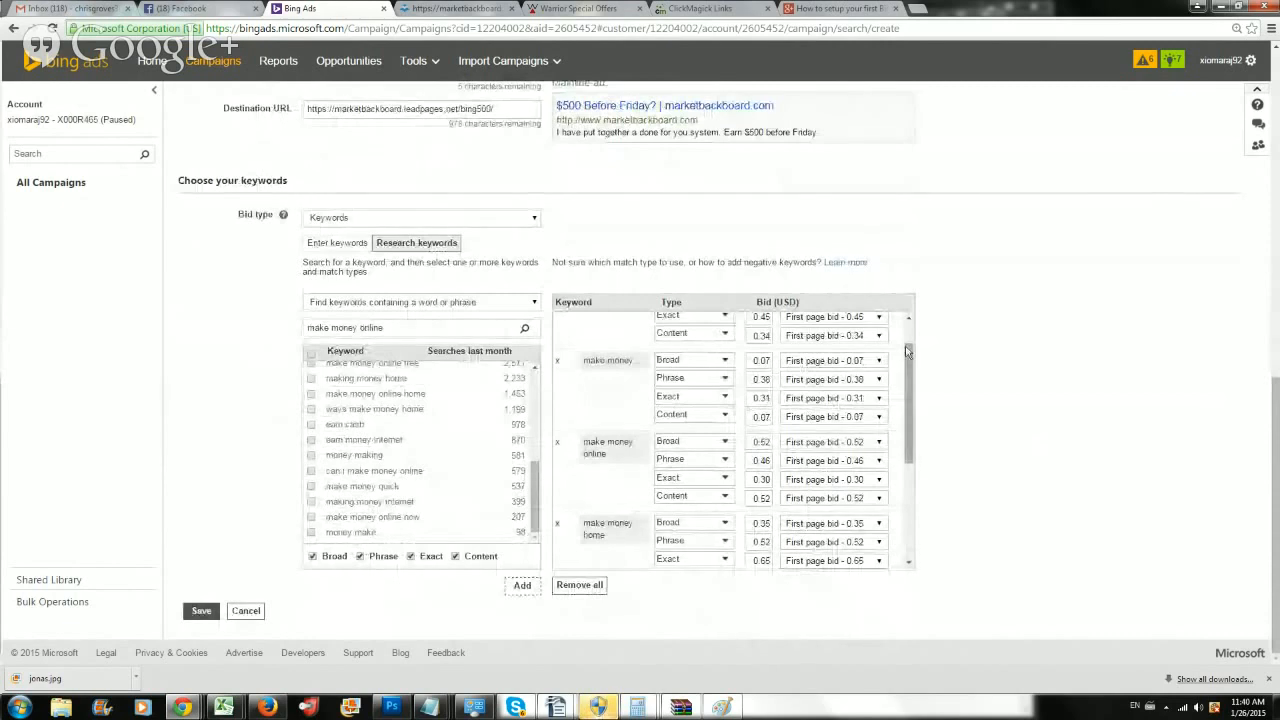
{"action": "left_click_drag", "start_coordinate": [909, 352], "coordinate": [915, 322]}
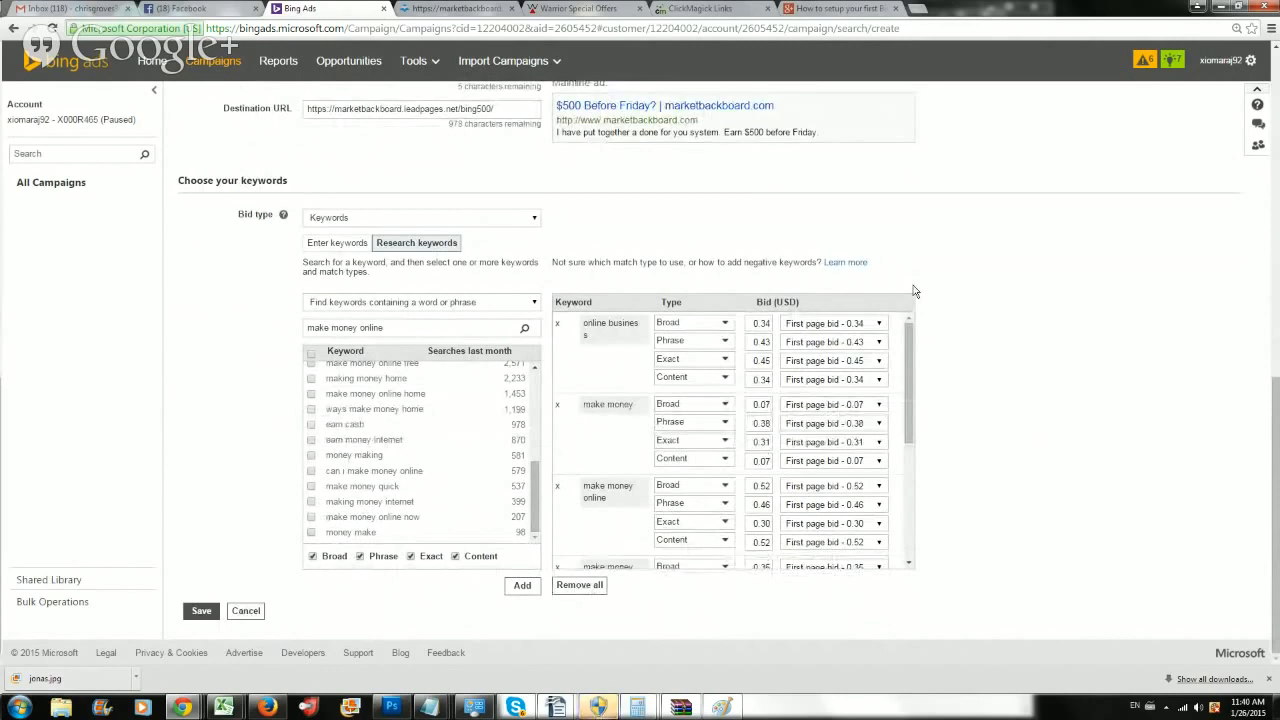
{"action": "left_click_drag", "start_coordinate": [748, 323], "coordinate": [766, 424]}
{"action": "left_click", "coordinate": [760, 404]}
Step: Dismiss the antivirus alert and set the Broad bid for "make money online" to 0.50
{"action": "left_click_drag", "start_coordinate": [910, 360], "coordinate": [910, 376]}
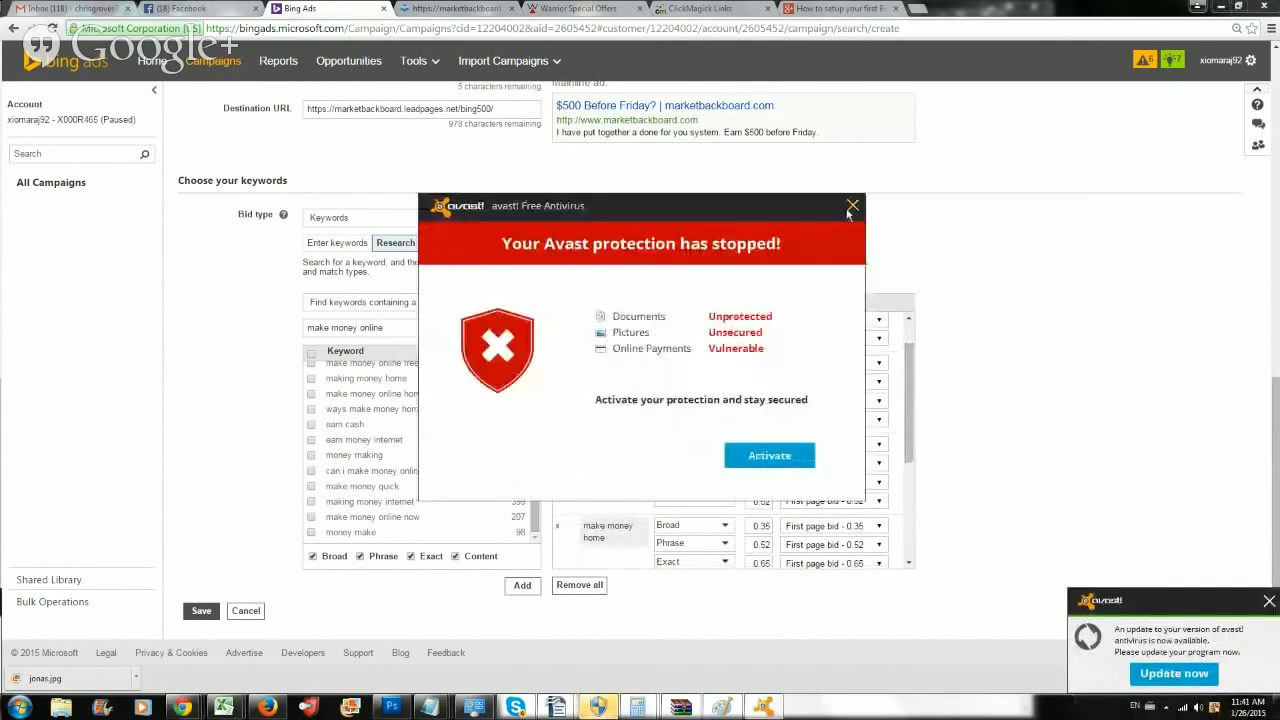
{"action": "left_click", "coordinate": [852, 210]}
{"action": "left_click", "coordinate": [760, 444]}
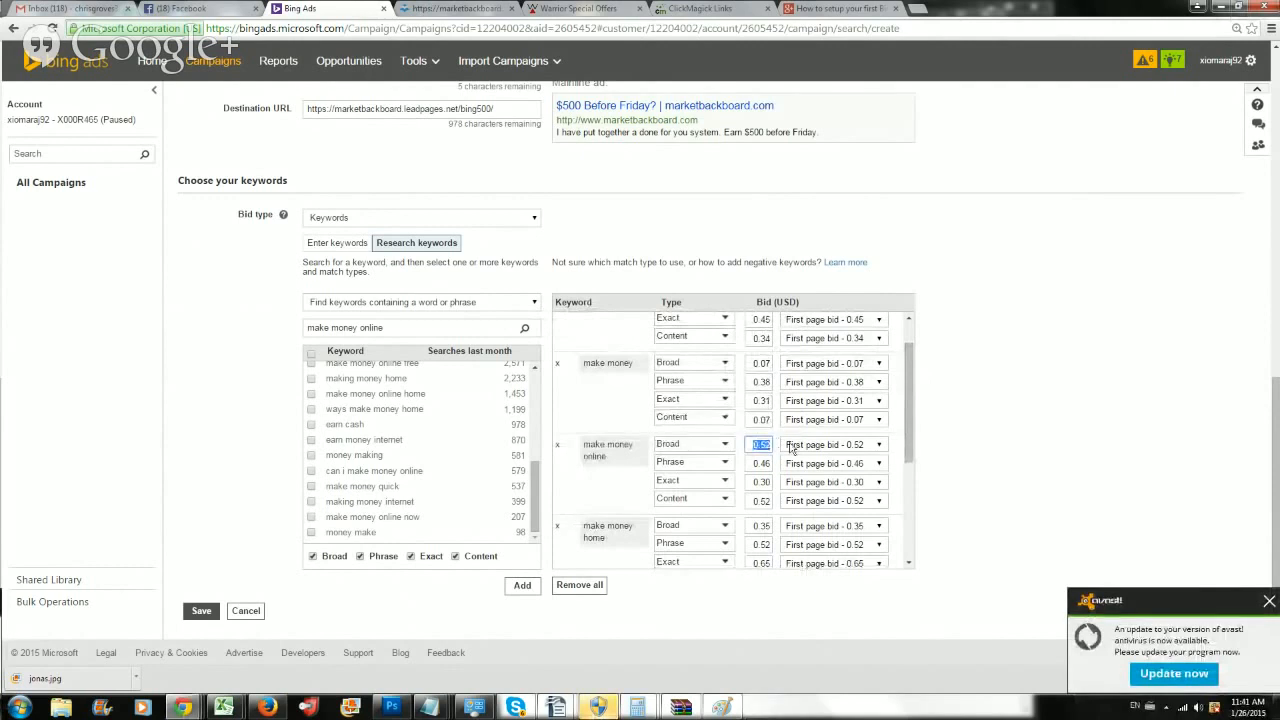
{"action": "type", "text": "0.50"}
{"action": "key", "text": "ctrl+a"}
Step: Set the Phrase and Exact bids for "make money home" to 0.50
{"action": "left_click", "coordinate": [750, 543]}
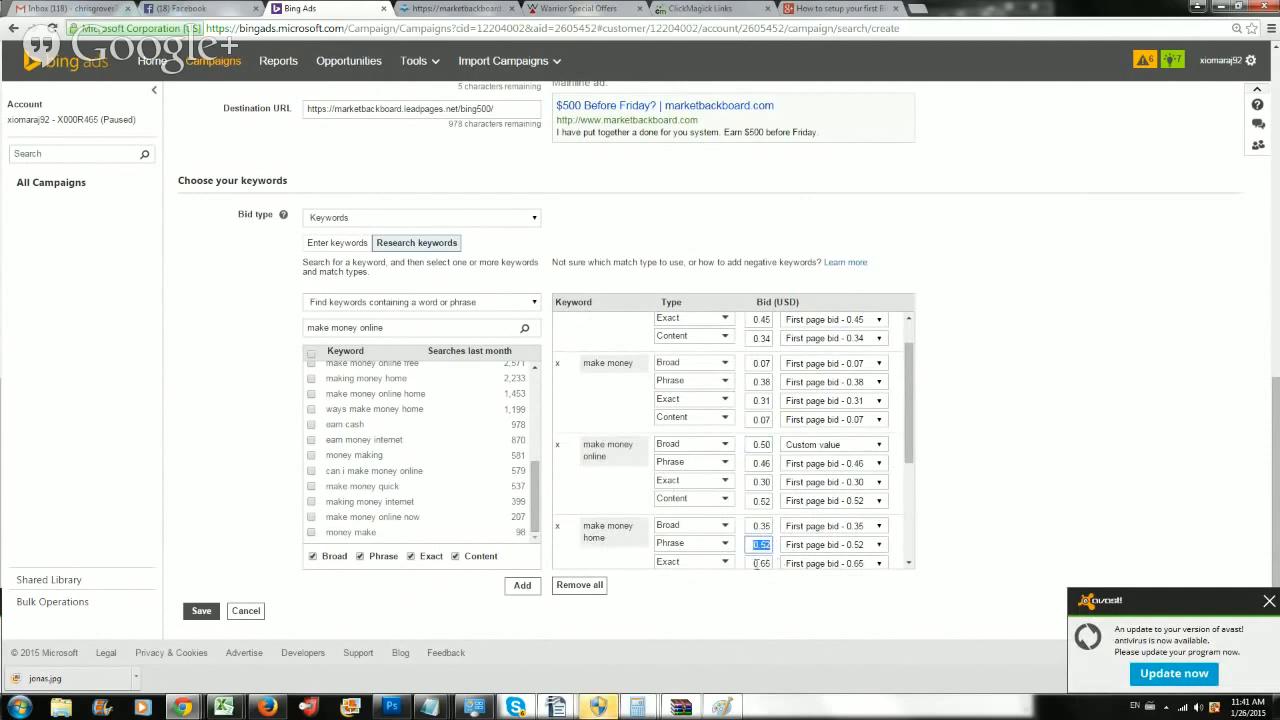
{"action": "left_click", "coordinate": [767, 547]}
{"action": "type", "text": ".50"}
{"action": "left_click_drag", "start_coordinate": [910, 426], "coordinate": [911, 449]}
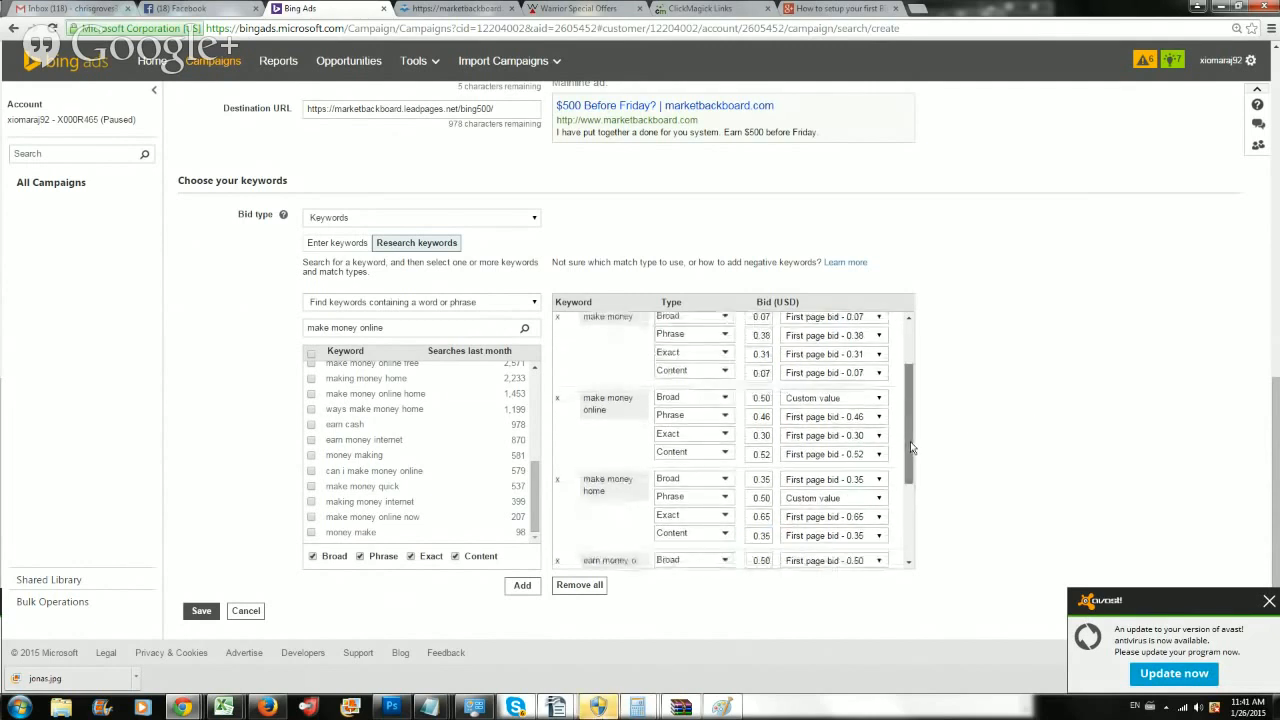
{"action": "left_click_drag", "start_coordinate": [750, 517], "coordinate": [773, 517]}
{"action": "type", "text": "0.50"}
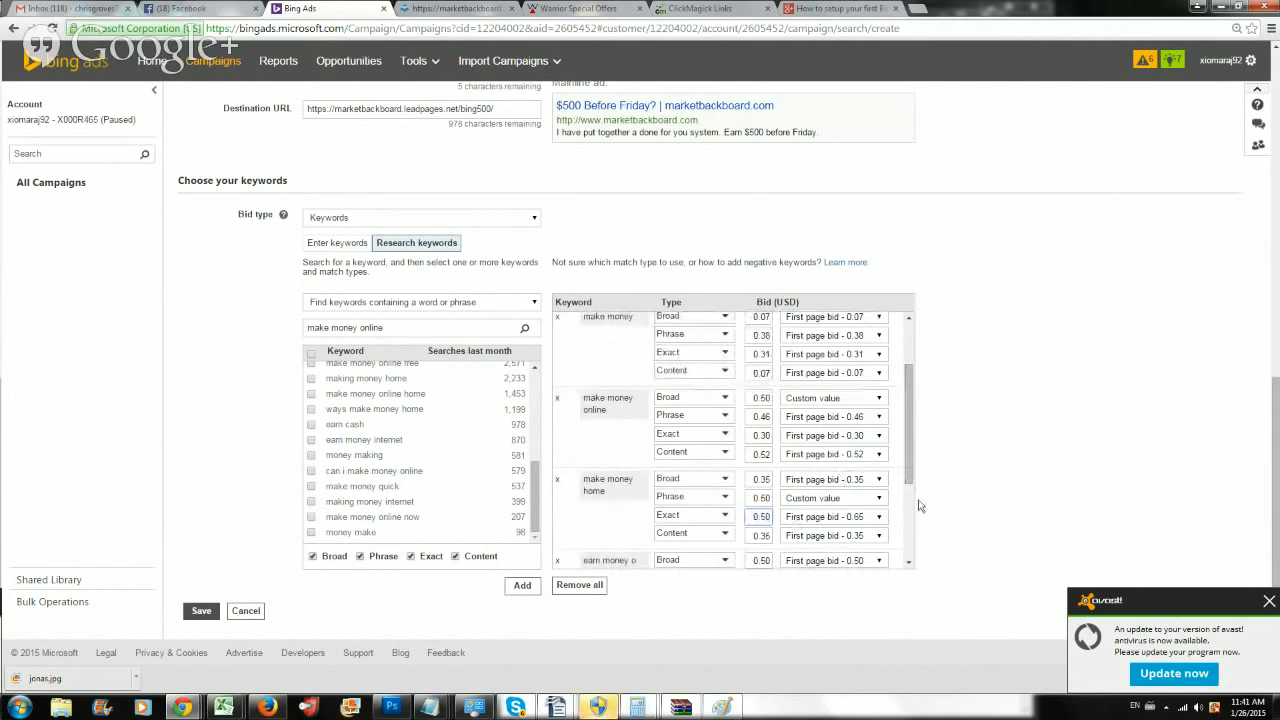
Step: Set the Content bid for "make money online" and the Exact bid for "make money fast" to 0.50
{"action": "left_click_drag", "start_coordinate": [908, 484], "coordinate": [907, 497]}
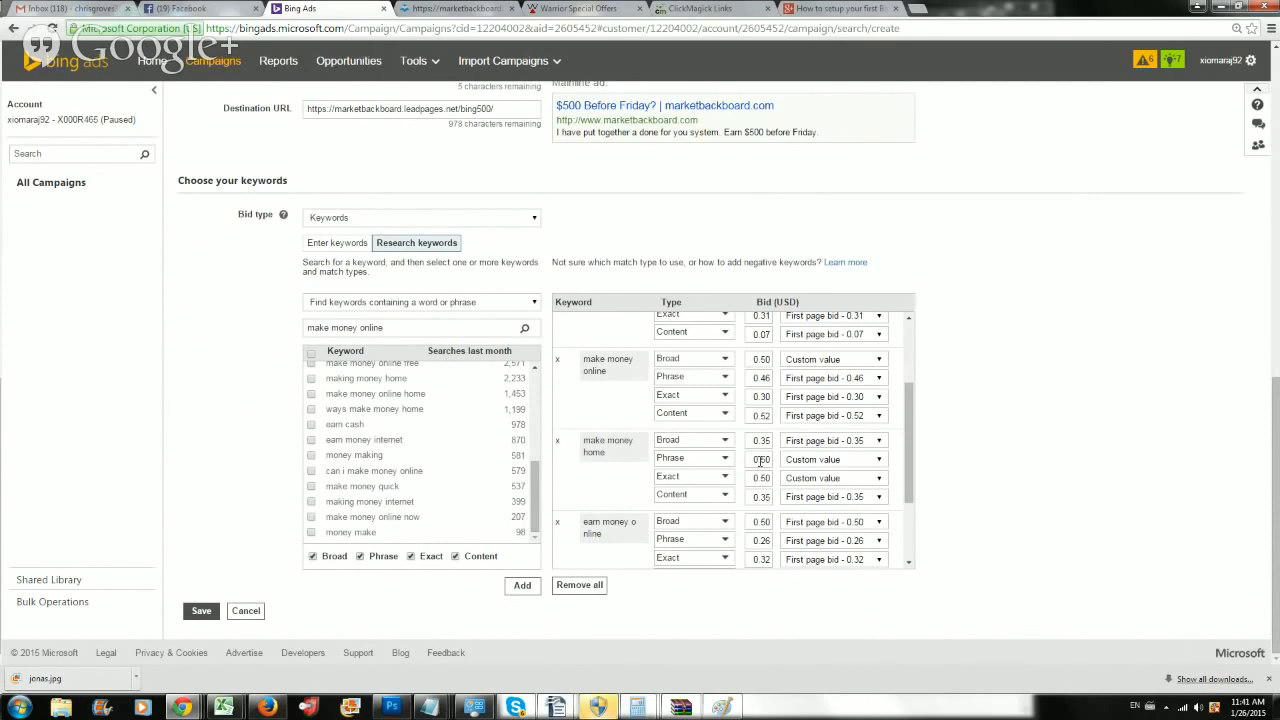
{"action": "left_click", "coordinate": [754, 417]}
{"action": "key", "text": "BackSpace"}
{"action": "type", "text": "0"}
{"action": "key", "text": "ctrl+a"}
{"action": "left_click_drag", "start_coordinate": [908, 471], "coordinate": [900, 542]}
{"action": "double_click", "coordinate": [760, 523]}
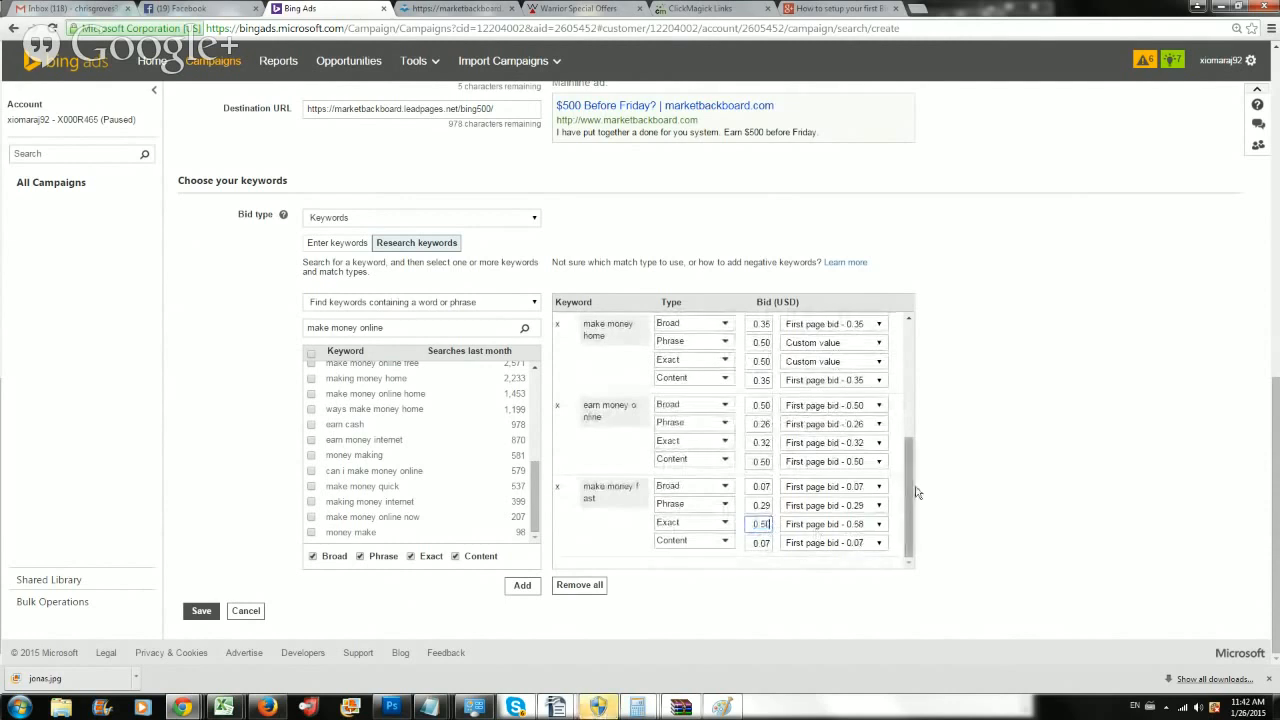
{"action": "left_click_drag", "start_coordinate": [908, 485], "coordinate": [903, 540]}
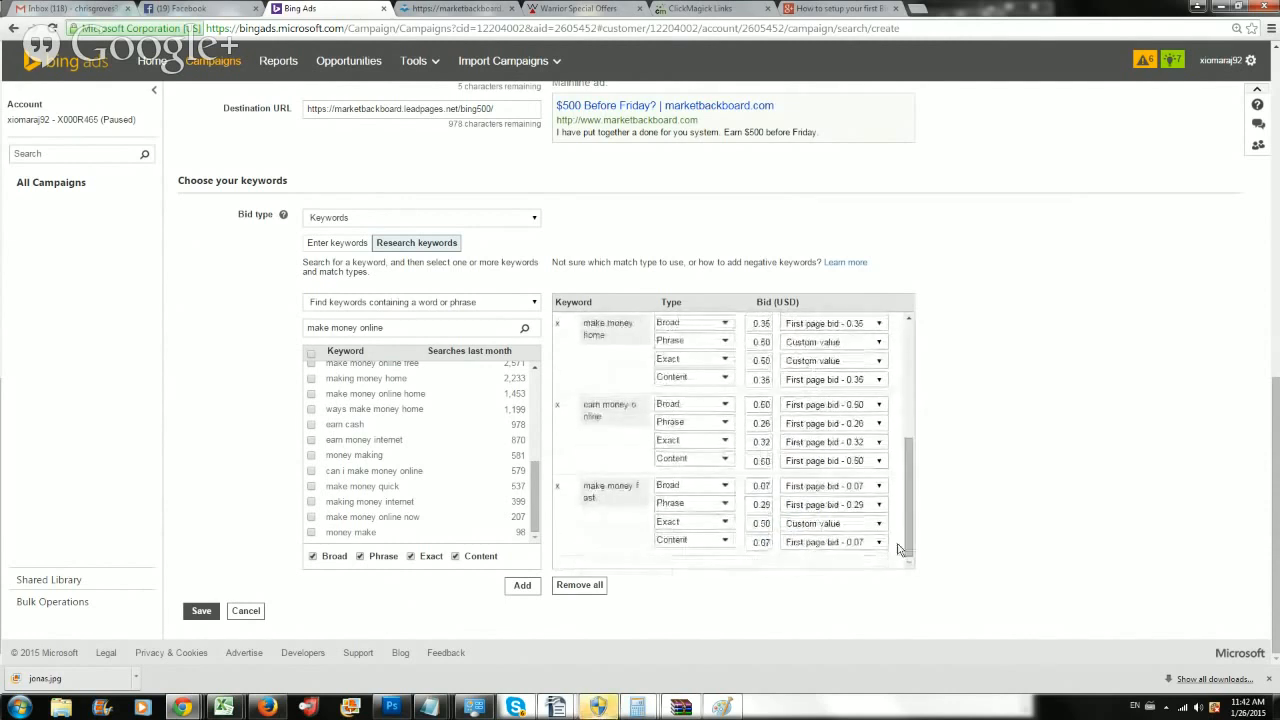
{"action": "left_click", "coordinate": [519, 593]}
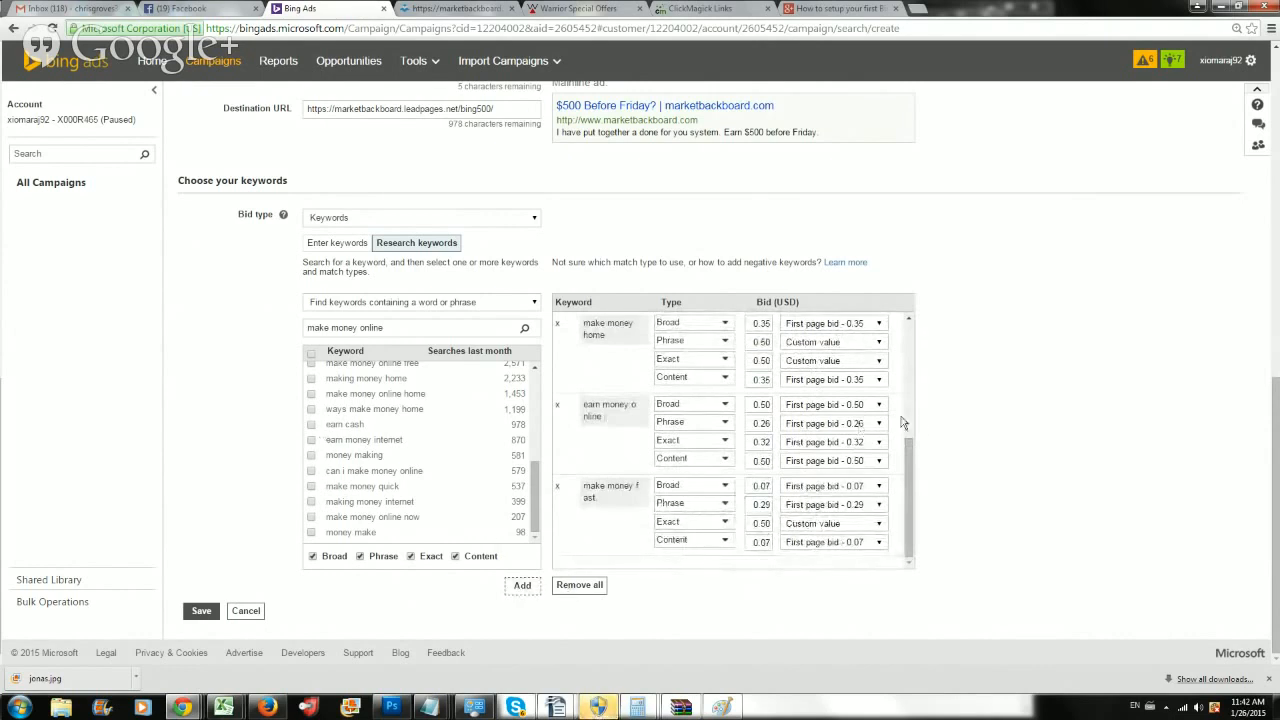
Step: Replace the keyword research phrase with "business opportunity" and search for matching keywords
{"action": "scroll", "coordinate": [901, 423], "scroll_direction": "up", "scroll_amount": 5}
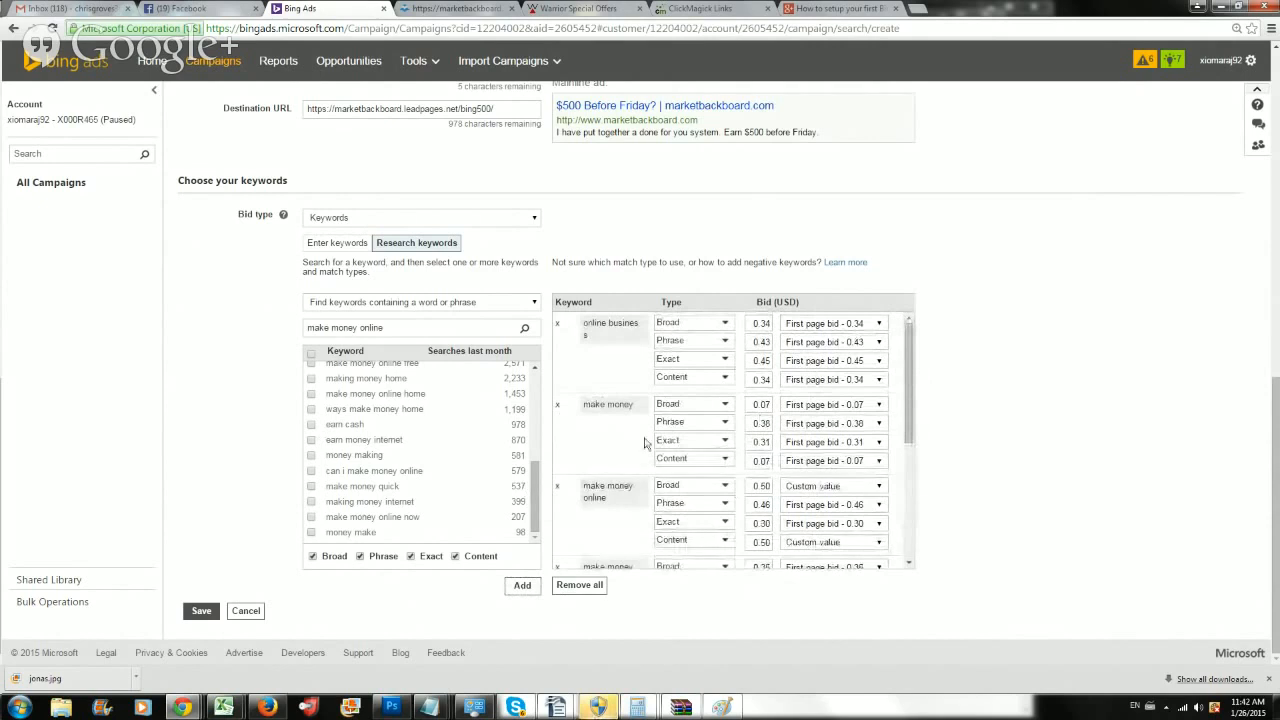
{"action": "left_click_drag", "start_coordinate": [410, 330], "coordinate": [250, 335]}
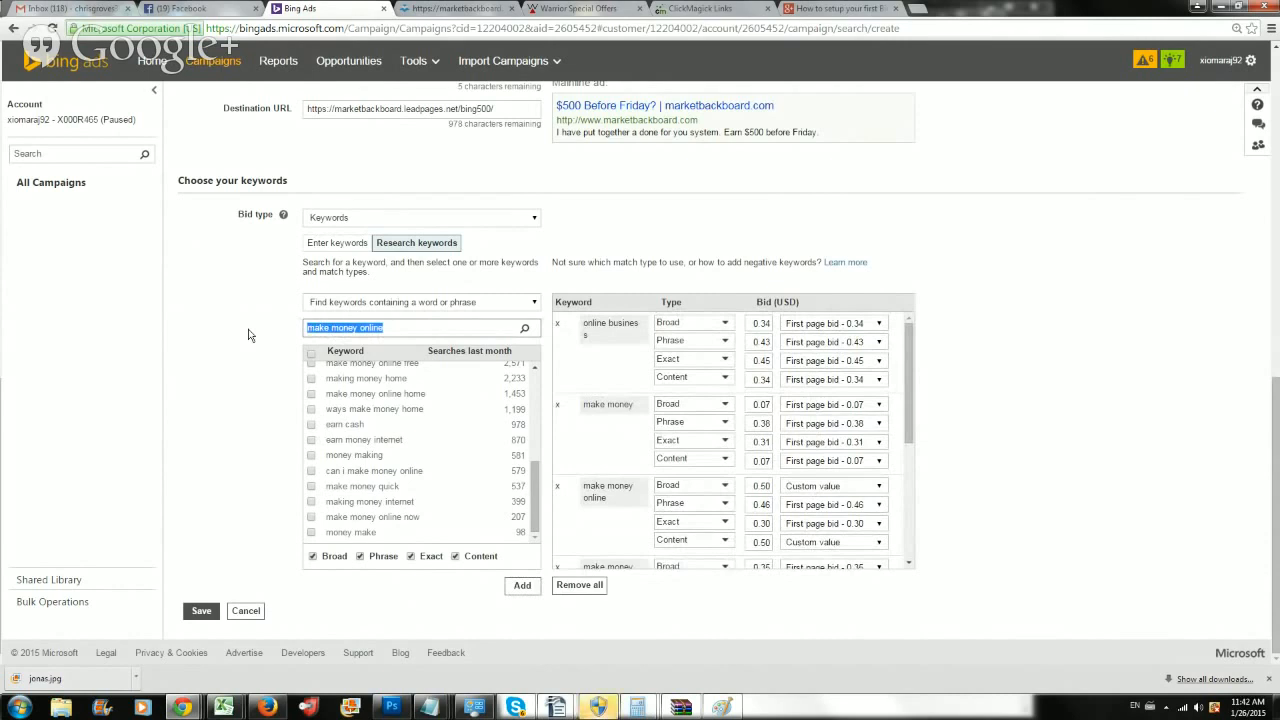
{"action": "type", "text": "busin"}
{"action": "type", "text": "ess oppor"}
{"action": "type", "text": "r"}
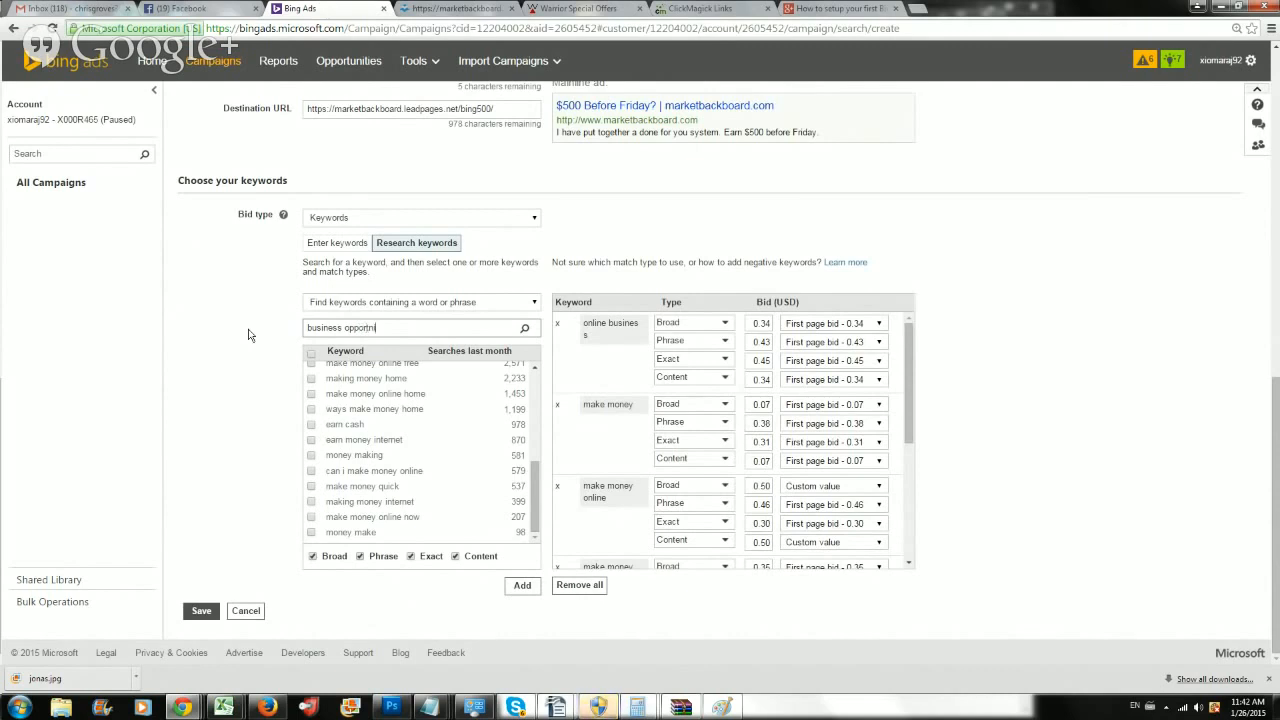
{"action": "type", "text": "tunity"}
{"action": "left_click", "coordinate": [523, 330]}
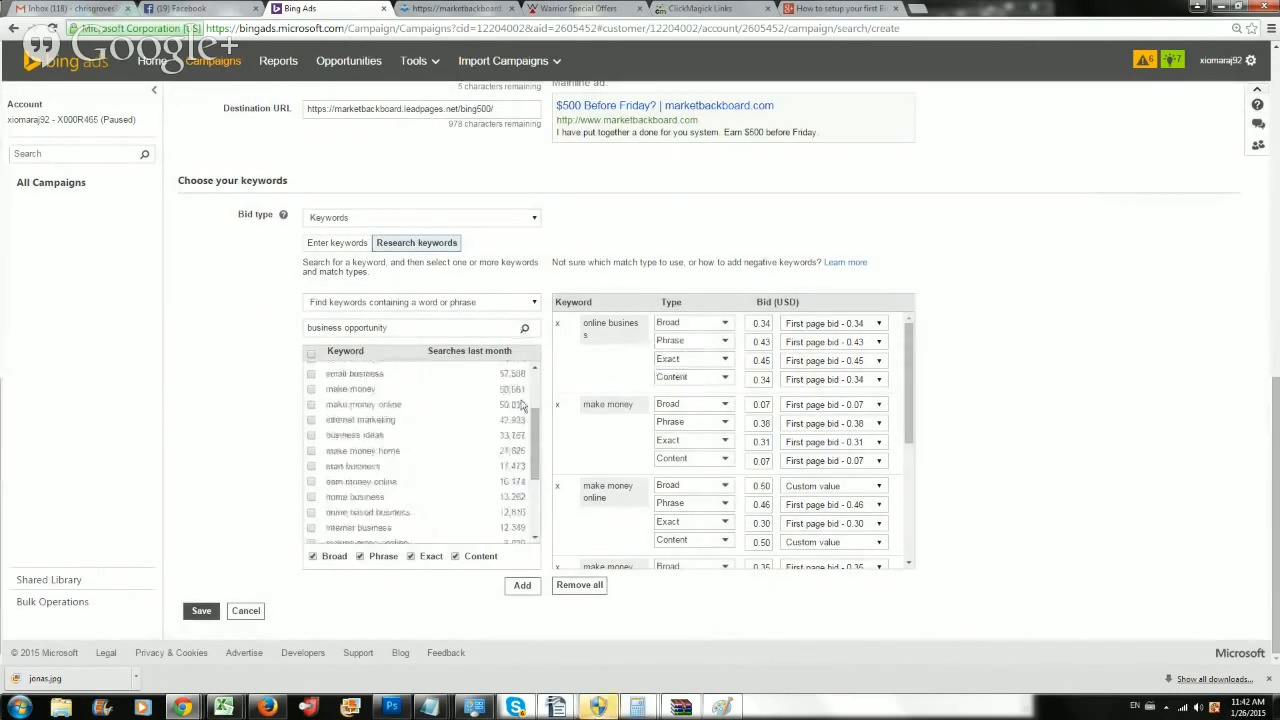
Step: Select the keywords "online business", "business opportunity", "mlm" and "home business opportunity" and add them with all four match types
{"action": "scroll", "coordinate": [505, 438], "scroll_direction": "up", "scroll_amount": 2}
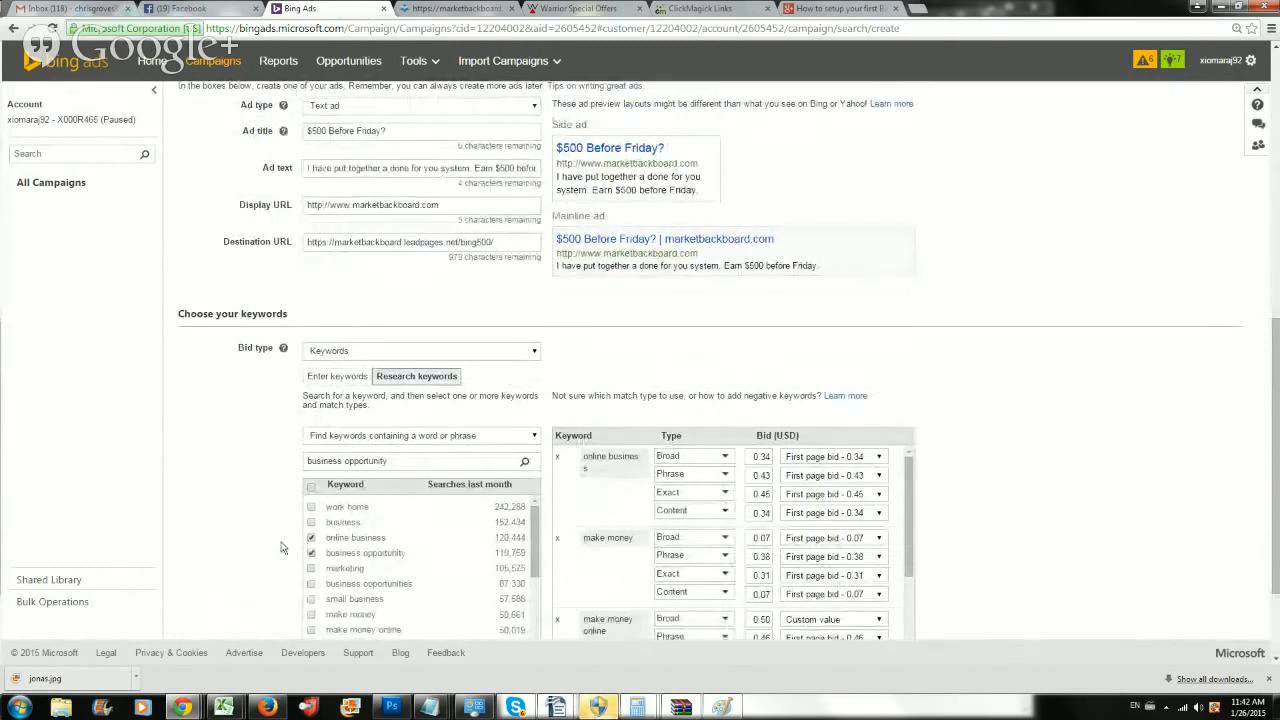
{"action": "scroll", "coordinate": [280, 548], "scroll_direction": "down", "scroll_amount": 2}
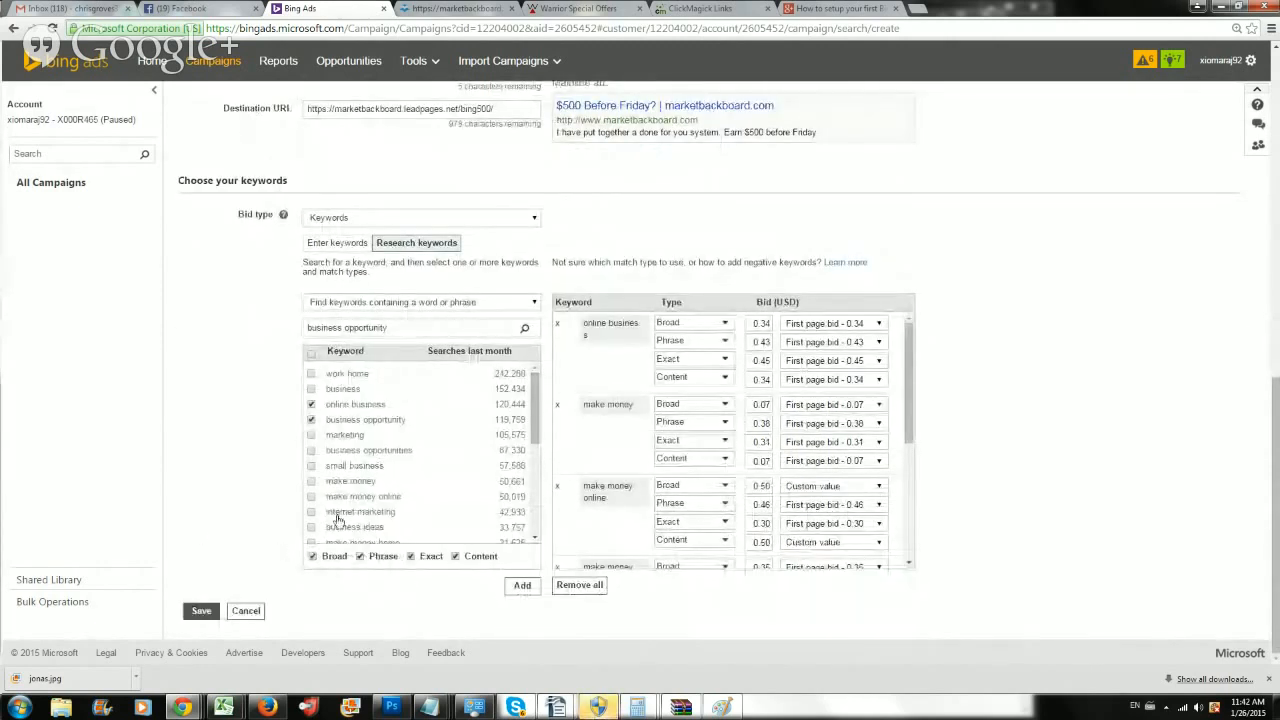
{"action": "scroll", "coordinate": [336, 520], "scroll_direction": "down", "scroll_amount": 3}
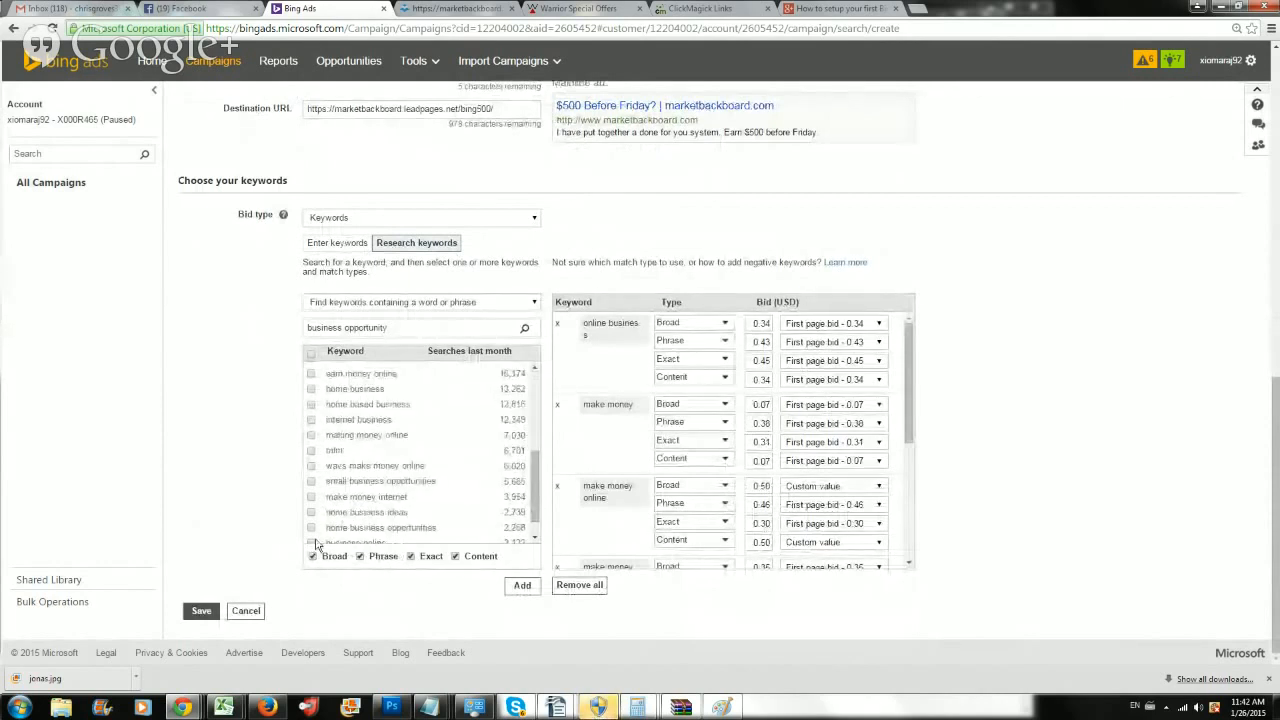
{"action": "left_click", "coordinate": [311, 451]}
{"action": "scroll", "coordinate": [309, 455], "scroll_direction": "down", "scroll_amount": 1}
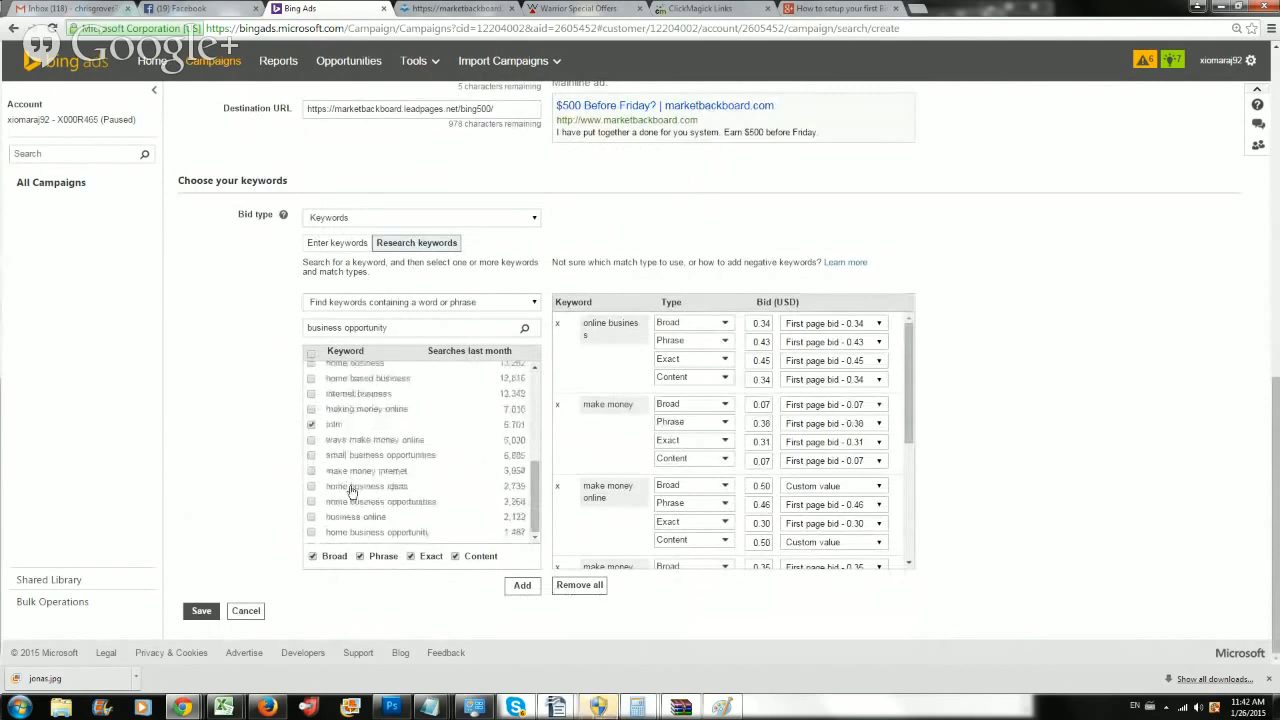
{"action": "left_click", "coordinate": [311, 533]}
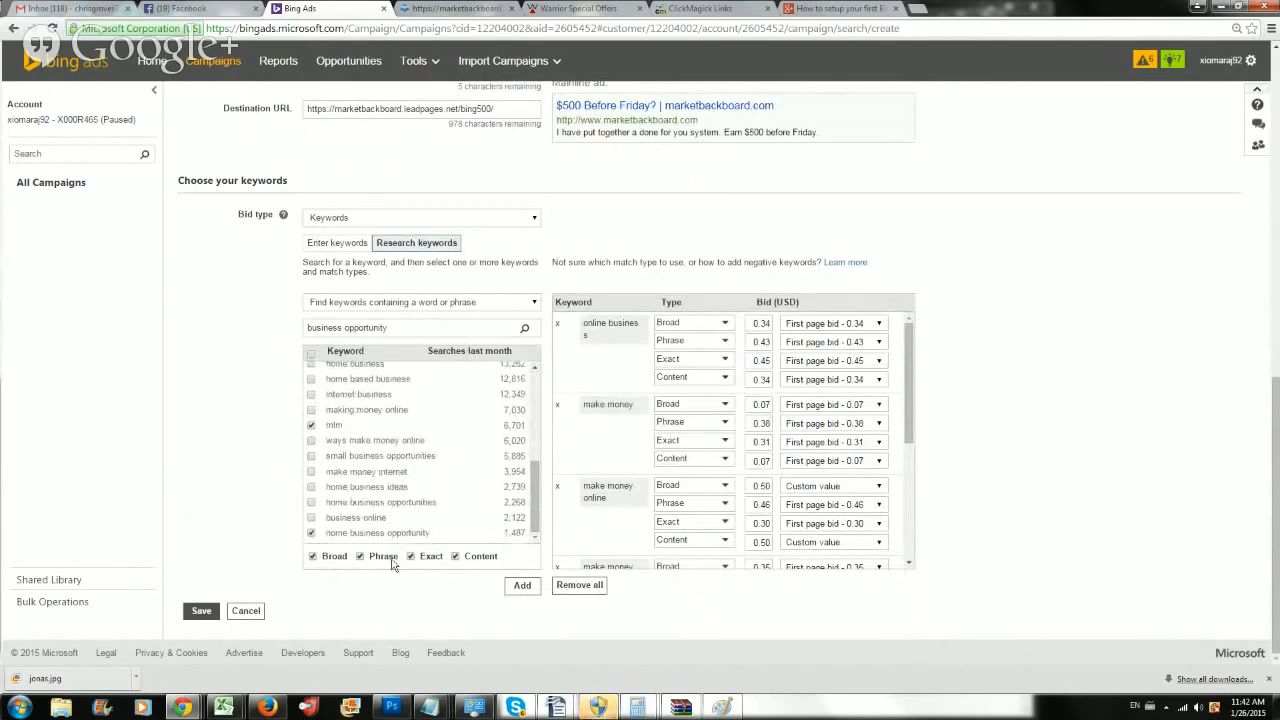
{"action": "left_click", "coordinate": [517, 588]}
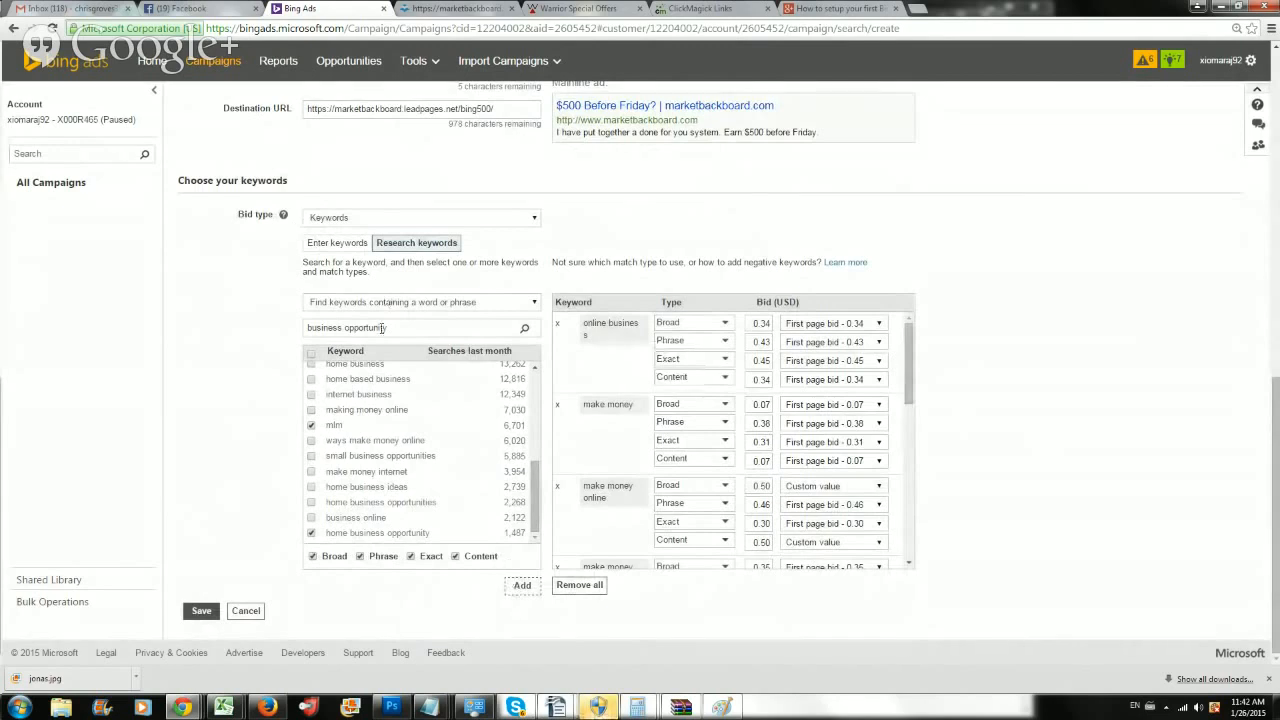
Step: Search for keywords containing "affiliate marketing" and add the keyword "affiliate marketing" with all four match types
{"action": "left_click_drag", "start_coordinate": [382, 328], "coordinate": [289, 330]}
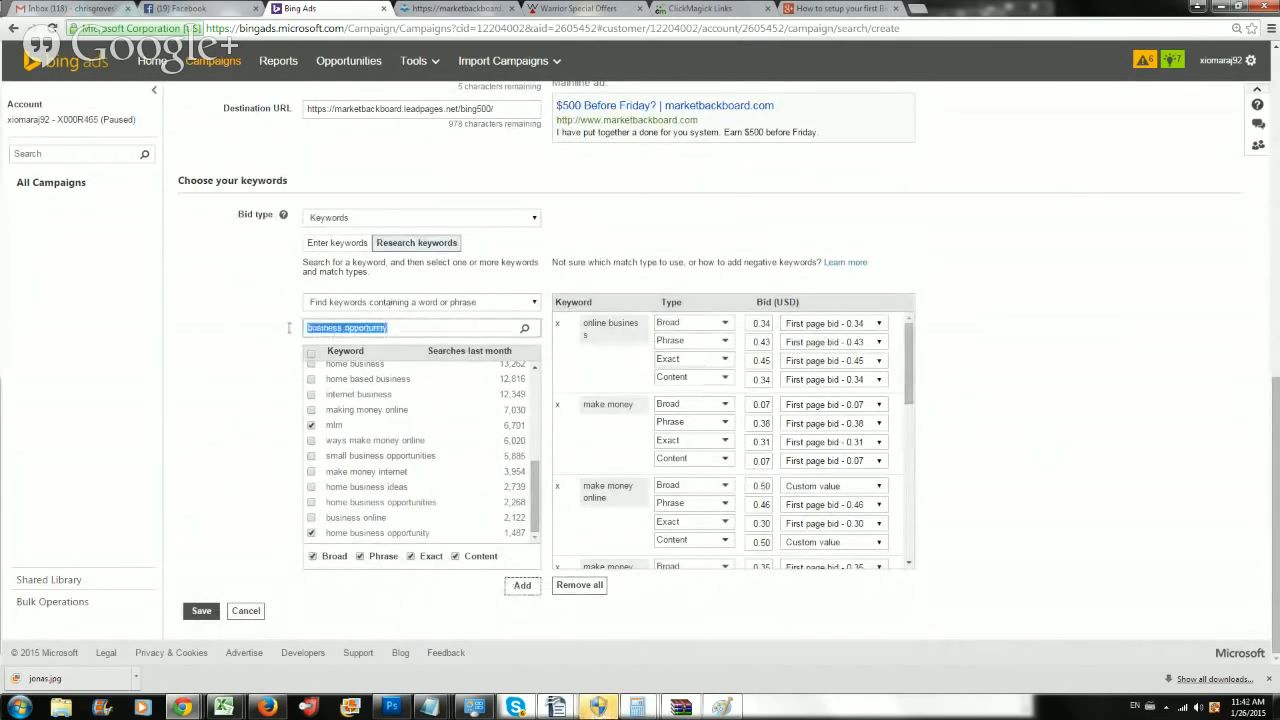
{"action": "type", "text": "affiliate marketing"}
{"action": "left_click", "coordinate": [525, 330]}
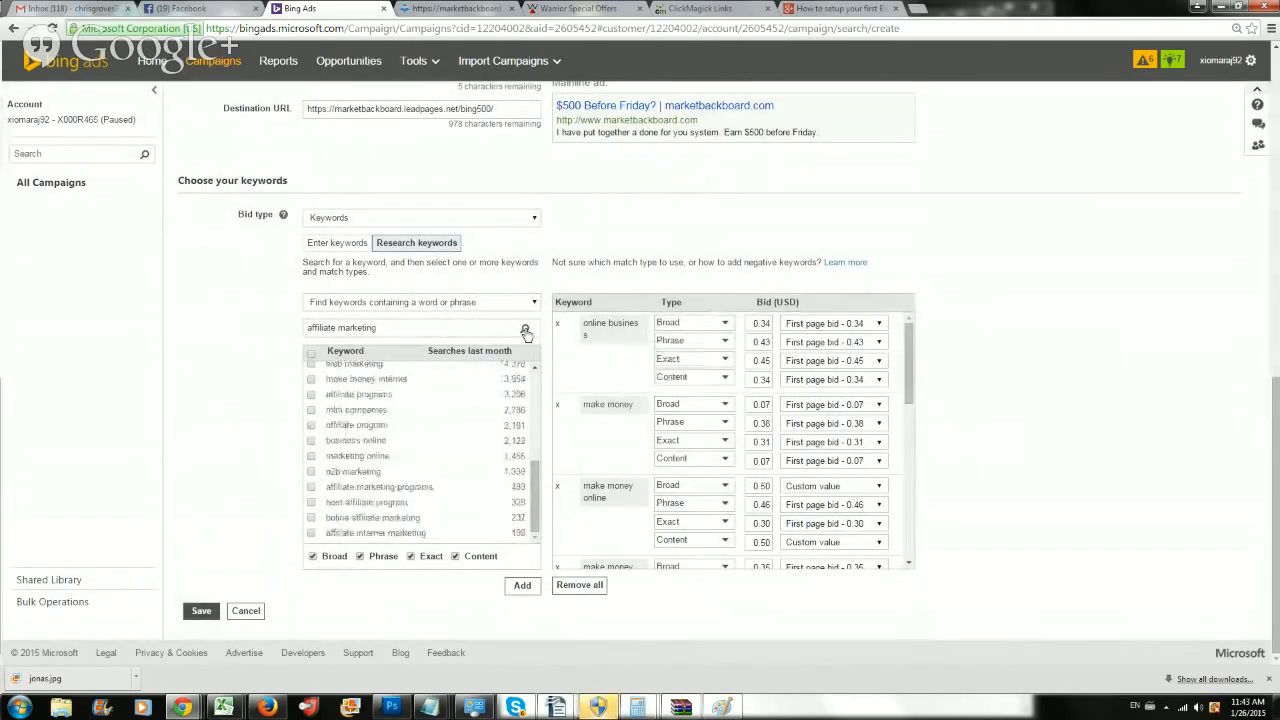
{"action": "scroll", "coordinate": [462, 490], "scroll_direction": "up", "scroll_amount": 3}
{"action": "scroll", "coordinate": [457, 507], "scroll_direction": "up", "scroll_amount": 2}
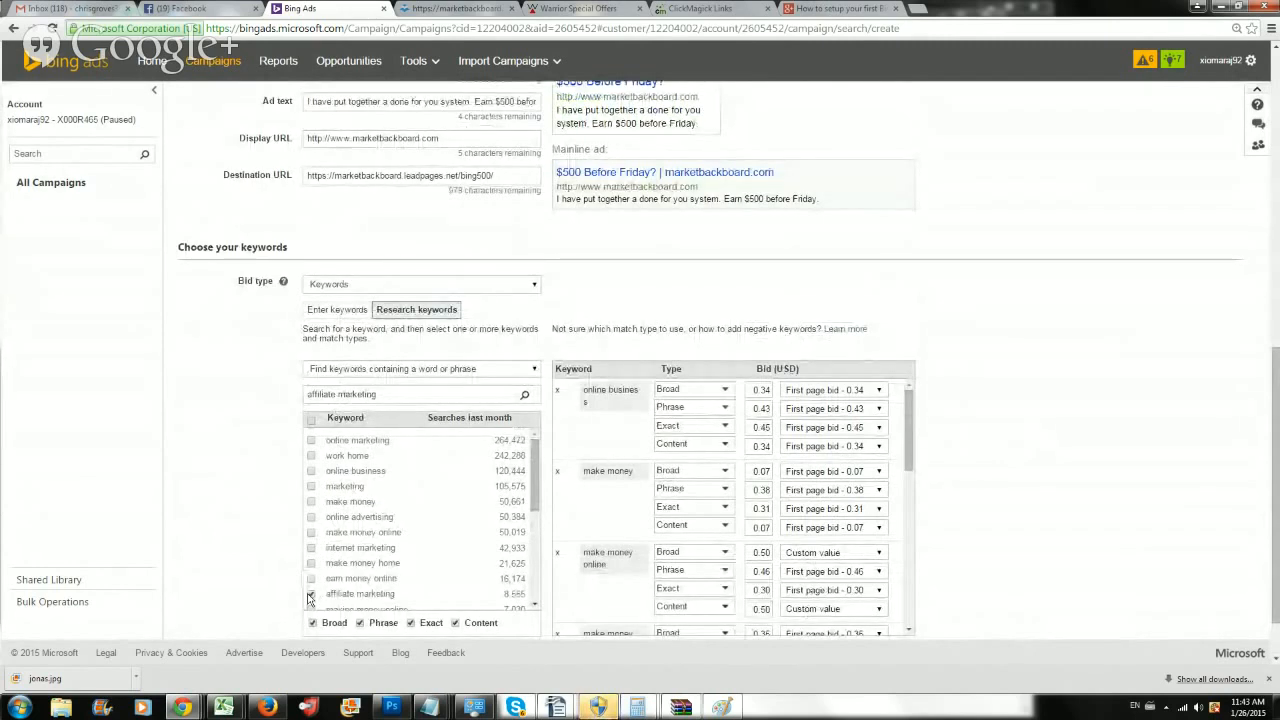
{"action": "left_click", "coordinate": [310, 594]}
{"action": "scroll", "coordinate": [240, 512], "scroll_direction": "down", "scroll_amount": 2}
{"action": "left_click", "coordinate": [509, 594]}
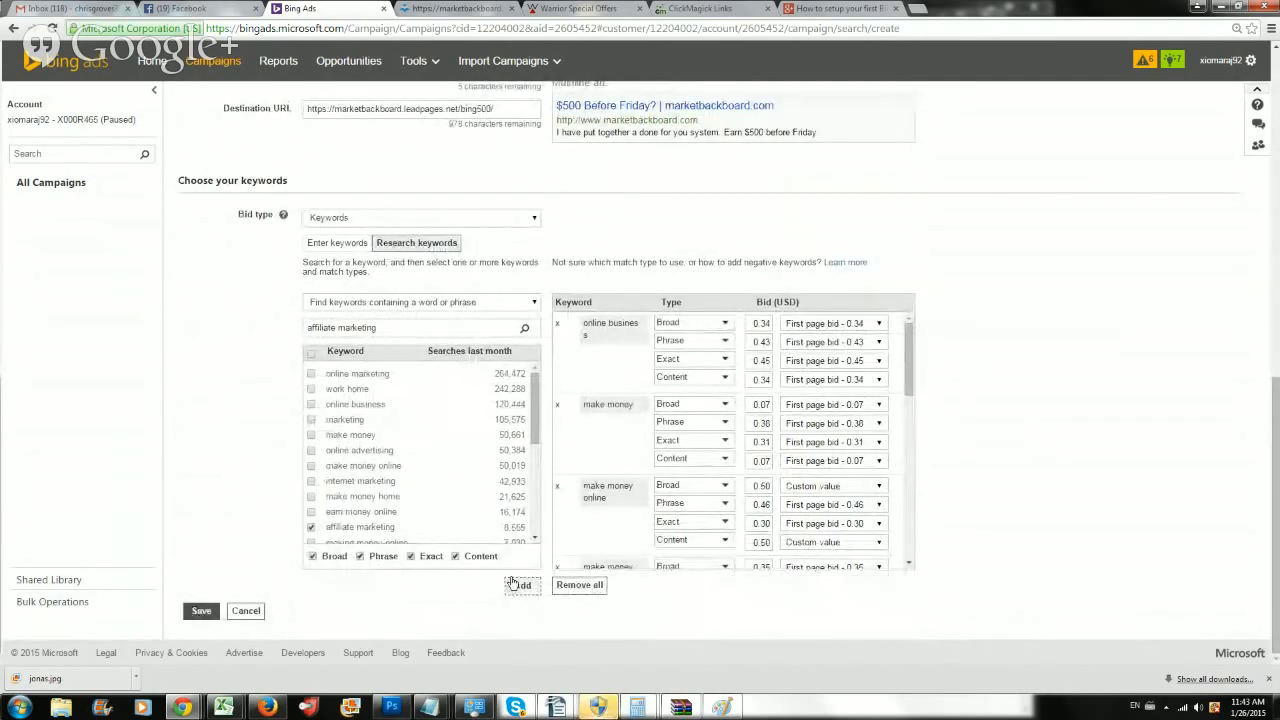
Step: Set the Phrase bid for "home business opportunity" to 0.50
{"action": "left_click_drag", "start_coordinate": [908, 382], "coordinate": [897, 562]}
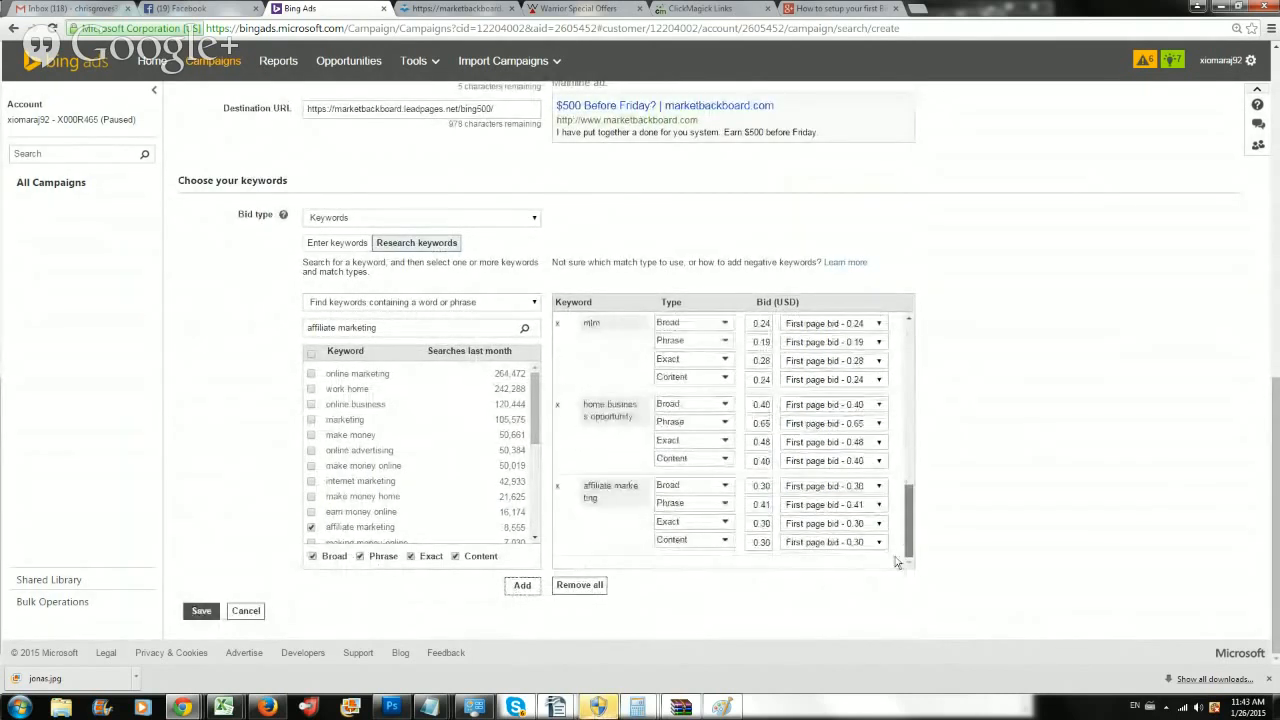
{"action": "scroll", "coordinate": [904, 545], "scroll_direction": "up", "scroll_amount": 1}
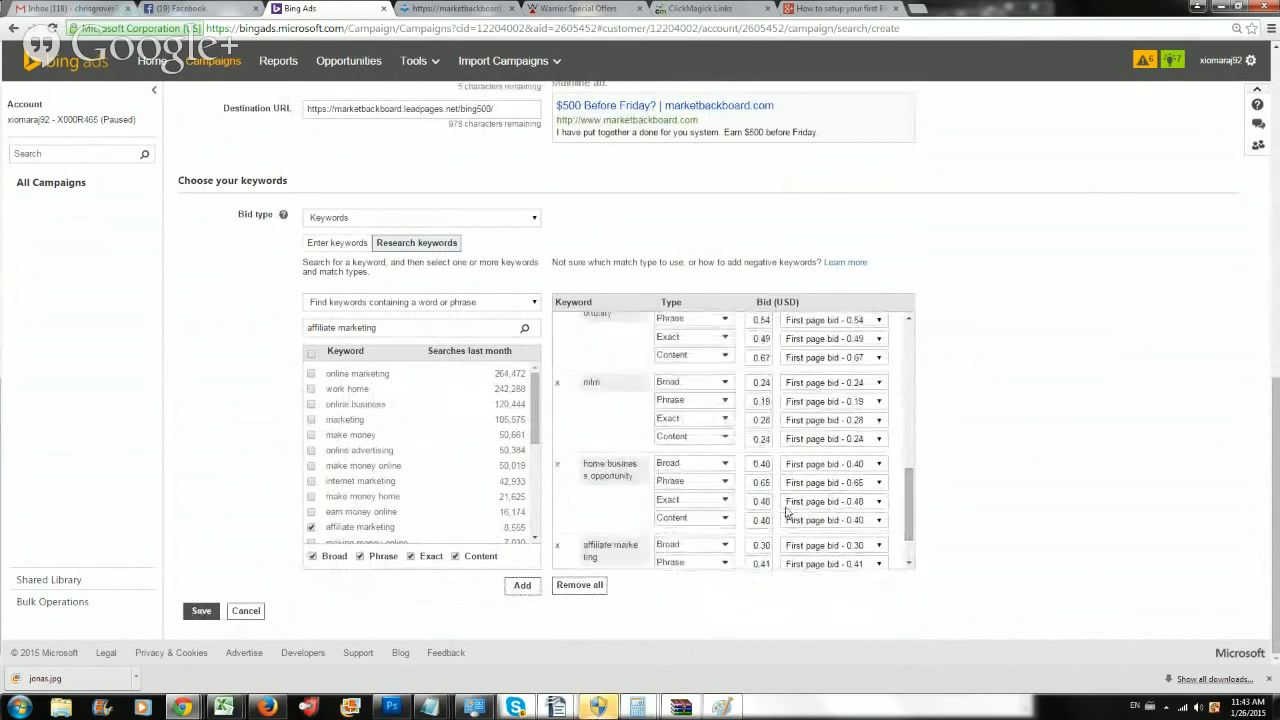
{"action": "double_click", "coordinate": [762, 484]}
{"action": "type", "text": "0.50"}
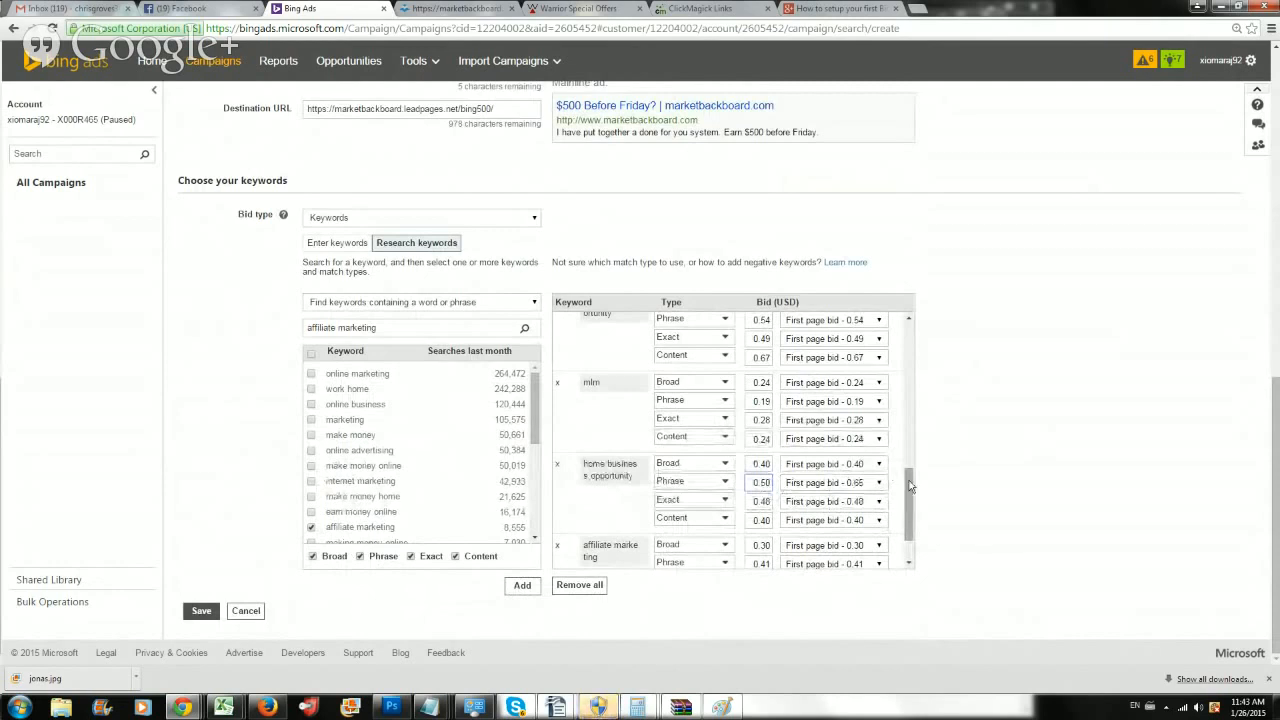
Step: Set the Content, Phrase and Broad bids for "business opportunity" to 0.50
{"action": "scroll", "coordinate": [906, 490], "scroll_direction": "up", "scroll_amount": 1}
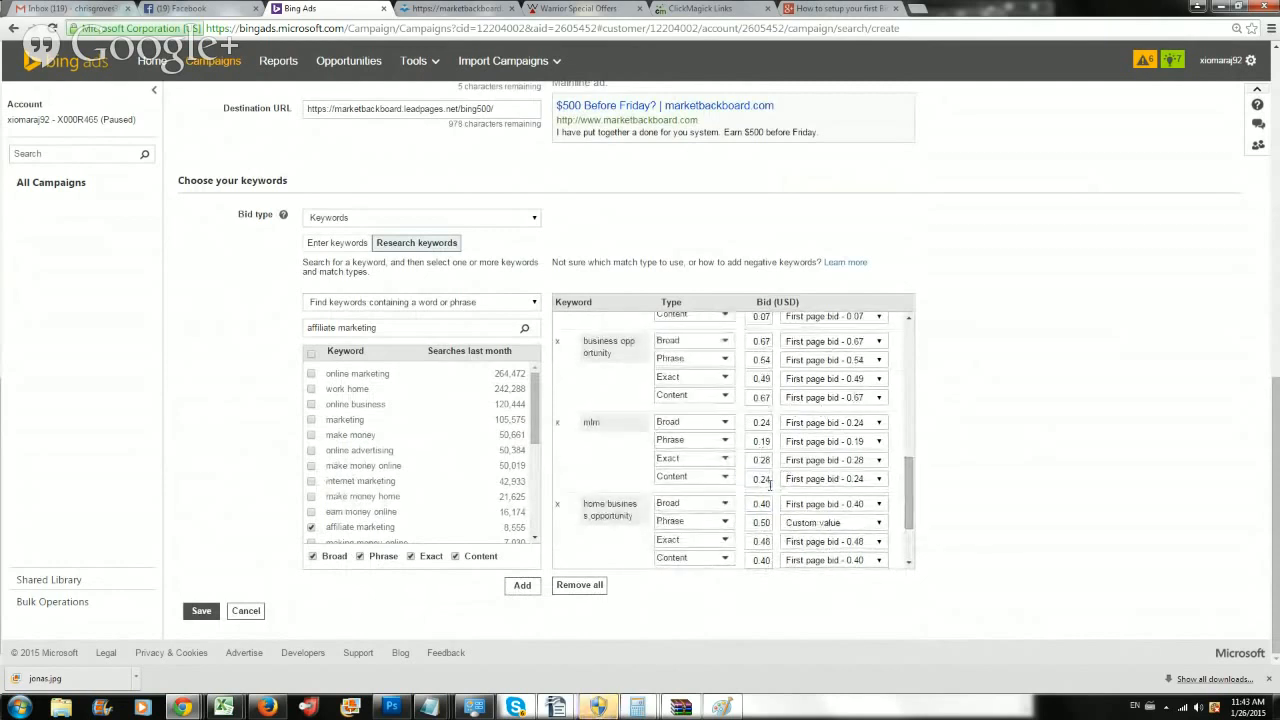
{"action": "double_click", "coordinate": [762, 397]}
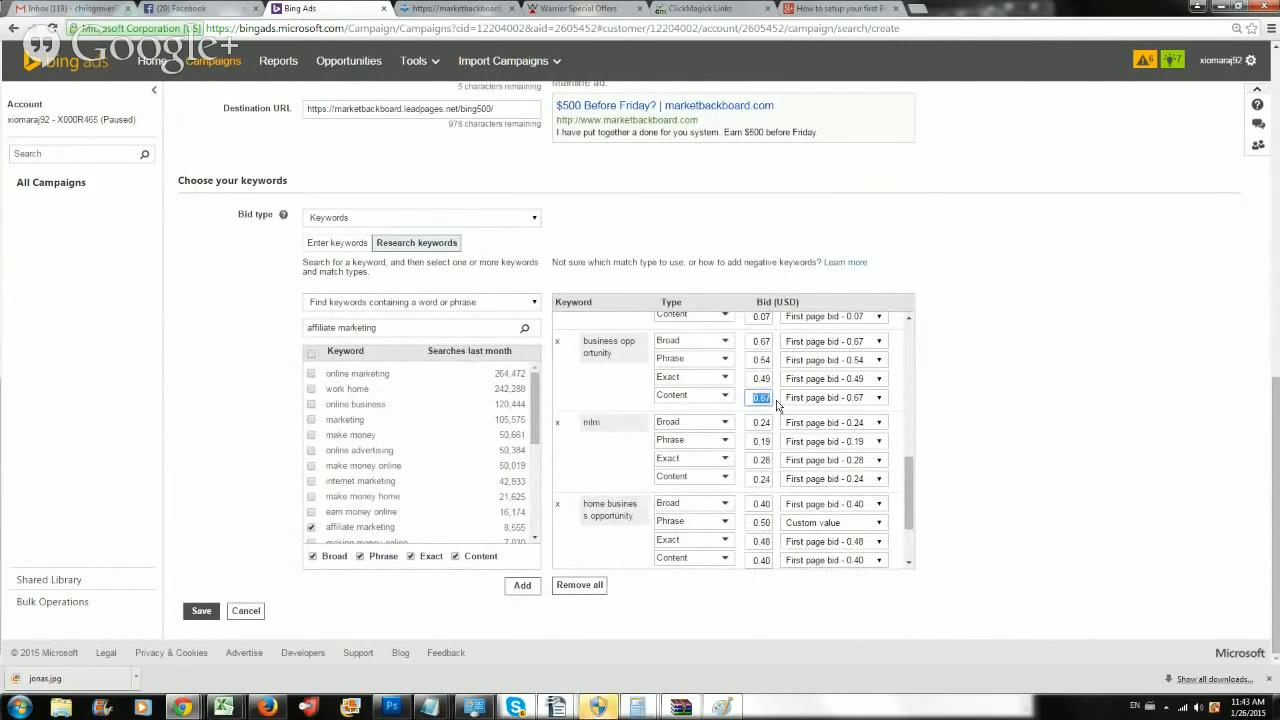
{"action": "type", "text": "0.50"}
{"action": "mouse_move", "coordinate": [757, 360]}
{"action": "left_mouse_down"}
{"action": "mouse_move", "coordinate": [787, 372]}
{"action": "mouse_move", "coordinate": [777, 345]}
{"action": "left_mouse_up"}
{"action": "type", "text": "5050"}
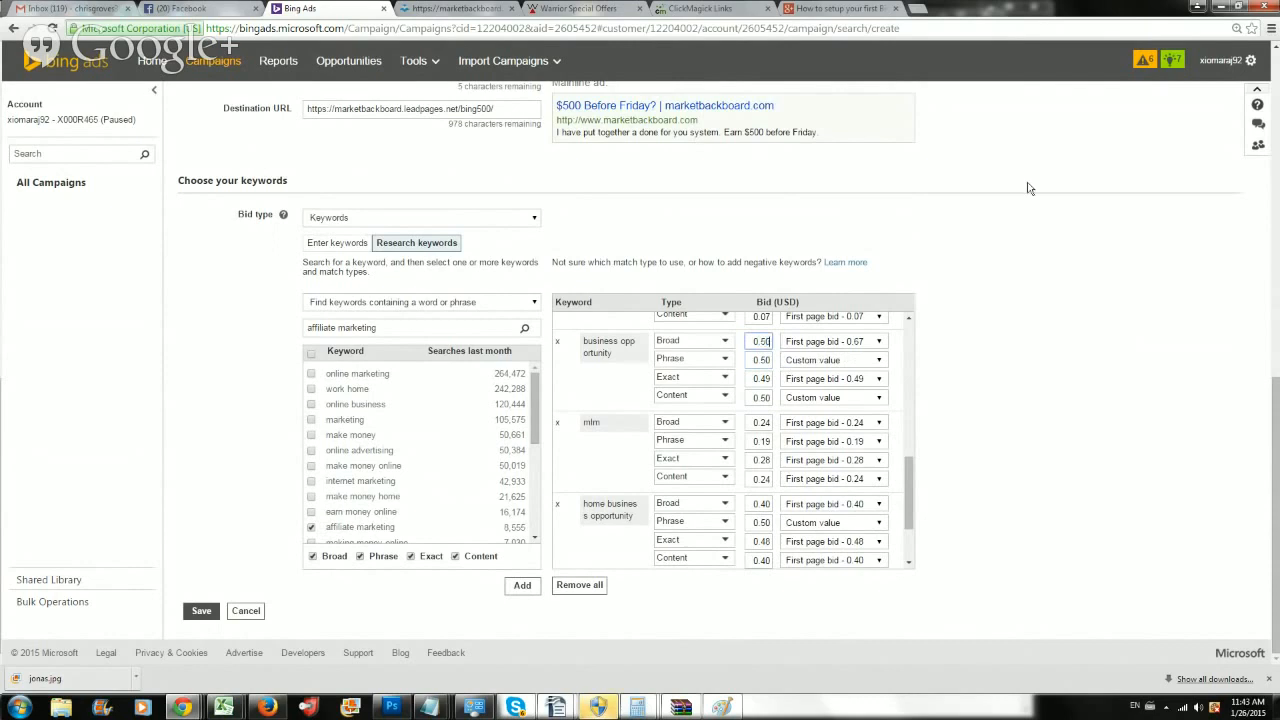
Step: Review the last keyword bids, the network bids, the targeting options including devices, and the advanced settings
{"action": "left_click_drag", "start_coordinate": [910, 482], "coordinate": [913, 533]}
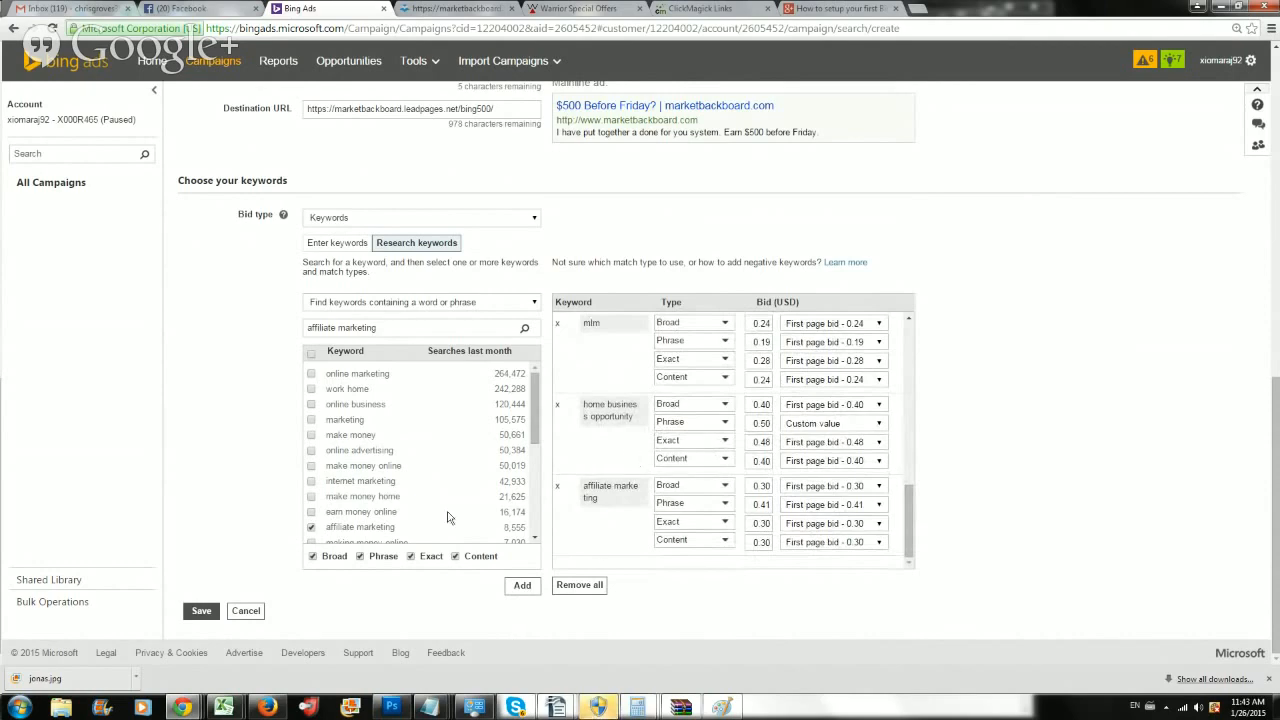
{"action": "scroll", "coordinate": [400, 523], "scroll_direction": "up", "scroll_amount": 2}
{"action": "scroll", "coordinate": [400, 525], "scroll_direction": "down", "scroll_amount": 4}
{"action": "scroll", "coordinate": [260, 466], "scroll_direction": "down", "scroll_amount": 2}
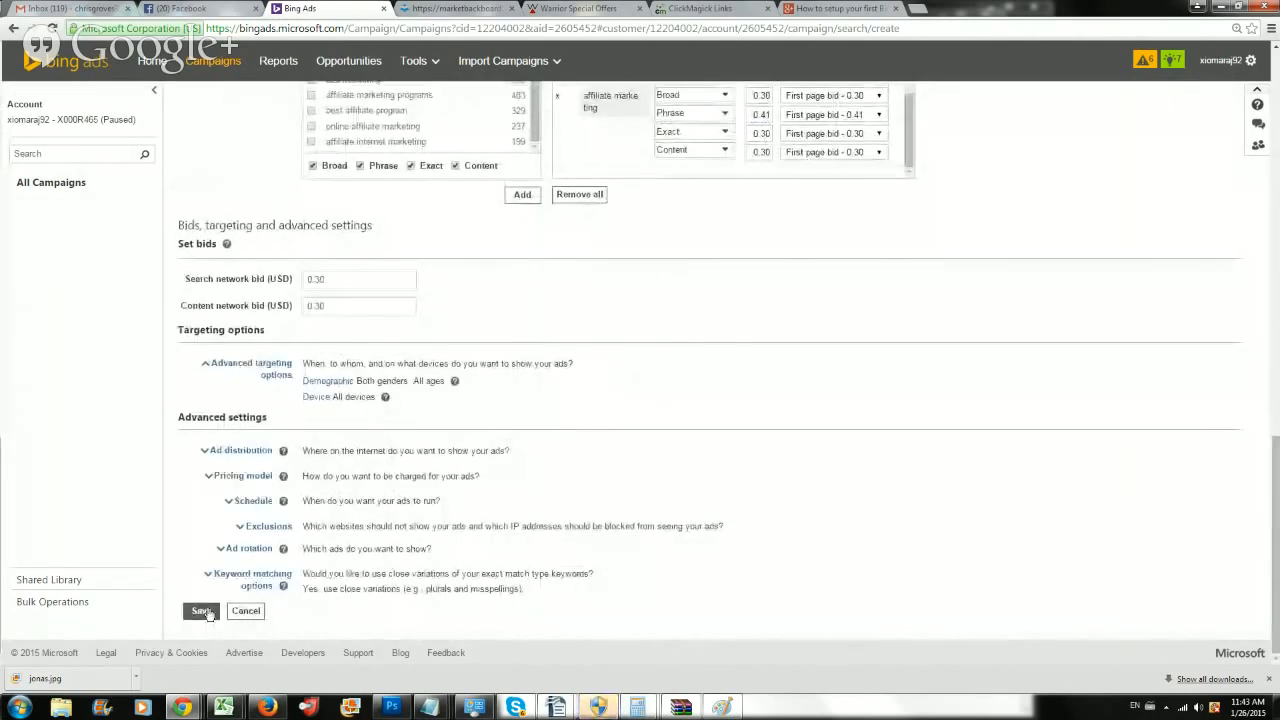
{"action": "scroll", "coordinate": [208, 614], "scroll_direction": "up", "scroll_amount": 2}
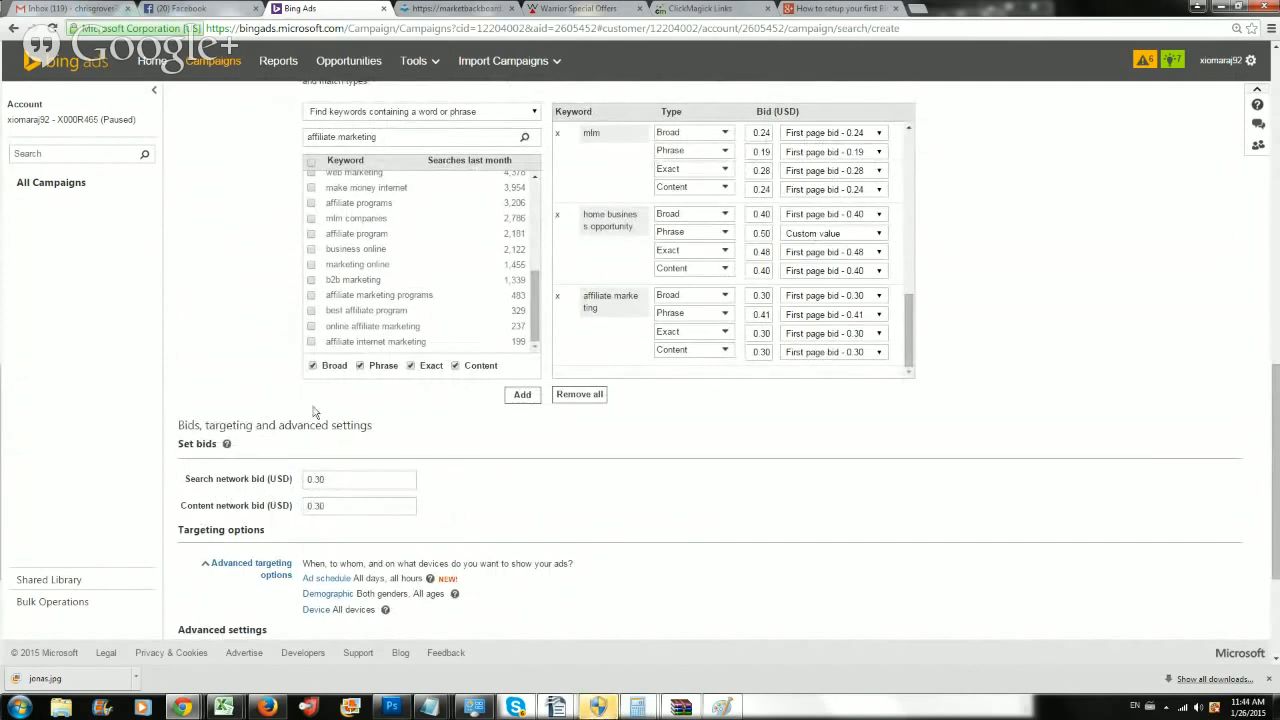
{"action": "scroll", "coordinate": [350, 495], "scroll_direction": "down", "scroll_amount": 2}
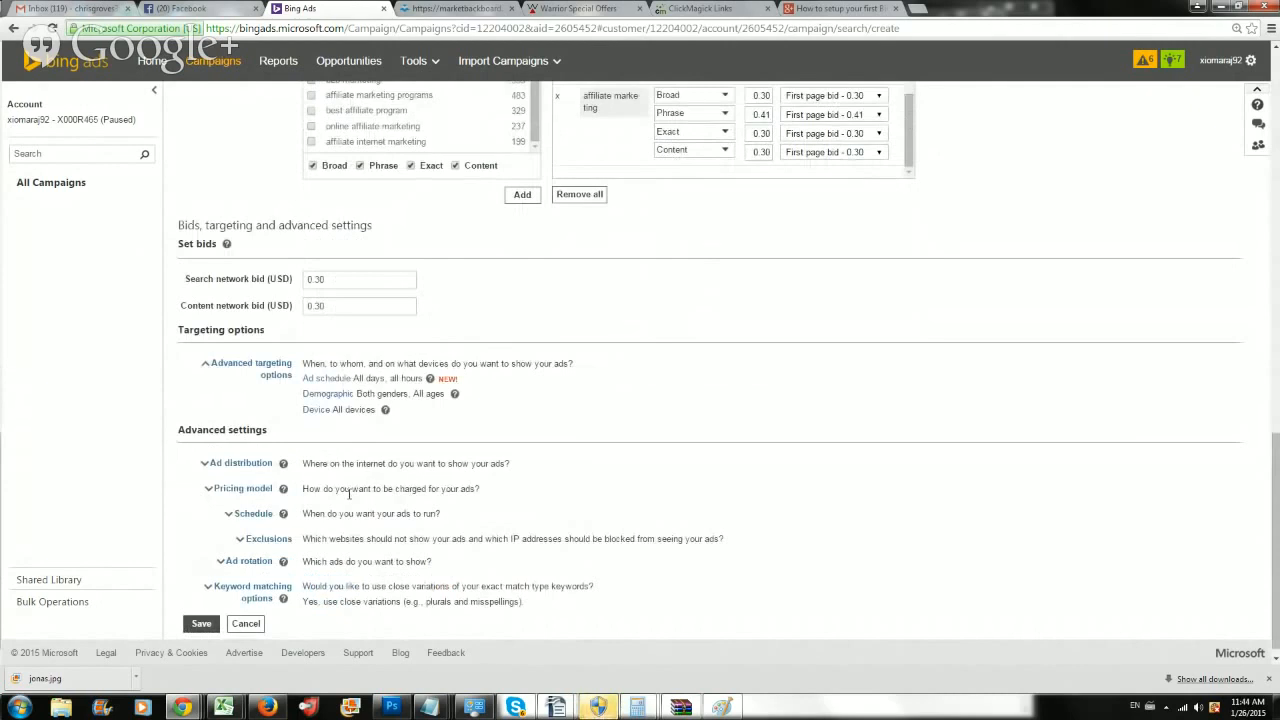
{"action": "left_click", "coordinate": [315, 410]}
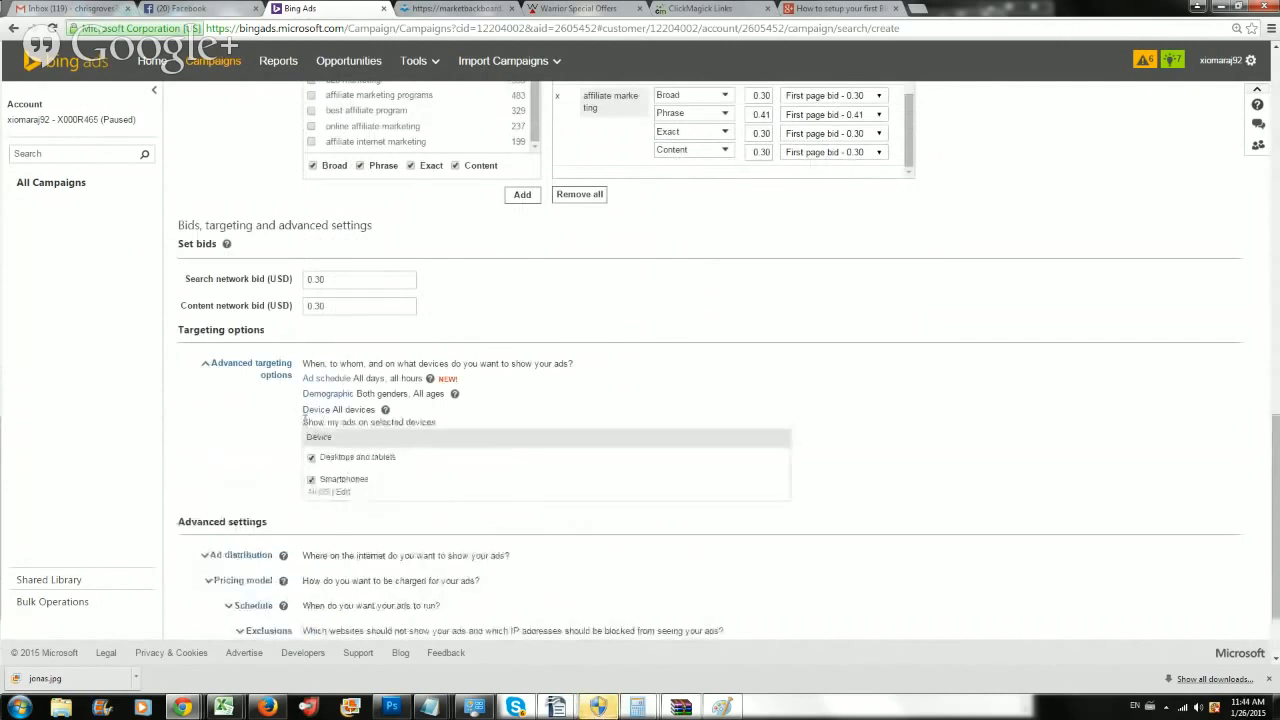
{"action": "left_click", "coordinate": [315, 409]}
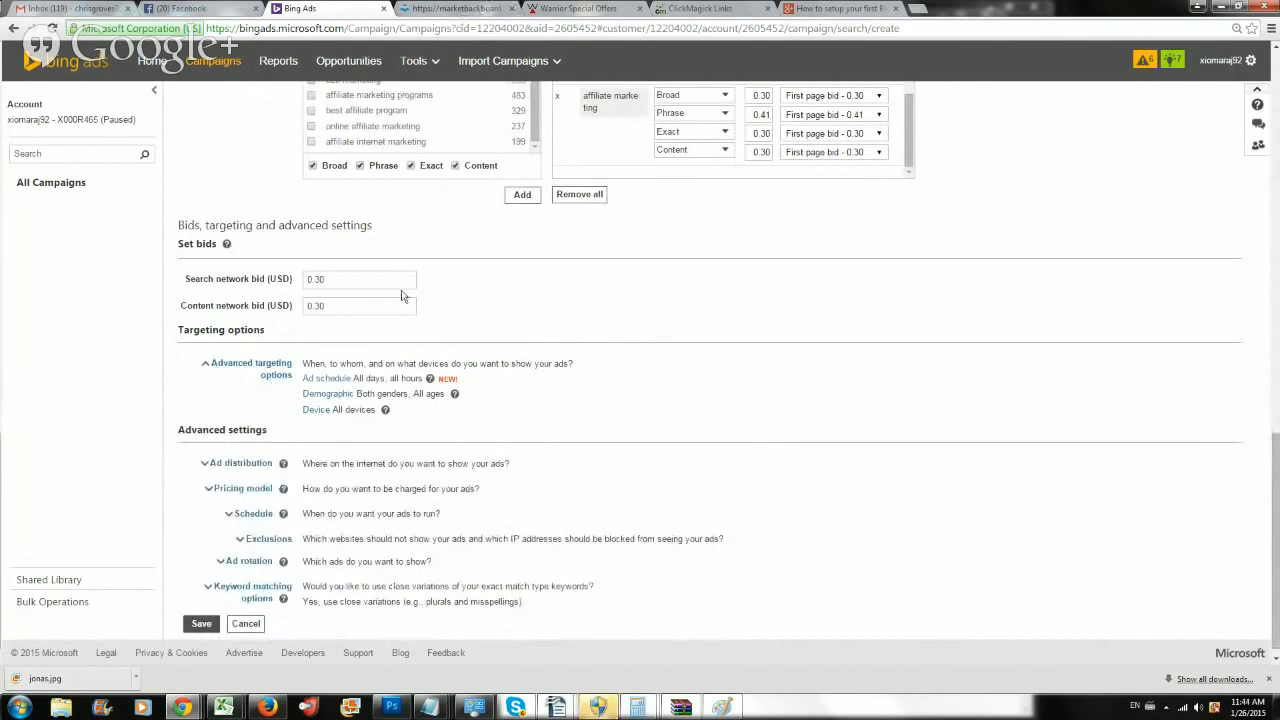
{"action": "scroll", "coordinate": [400, 297], "scroll_direction": "down", "scroll_amount": 1}
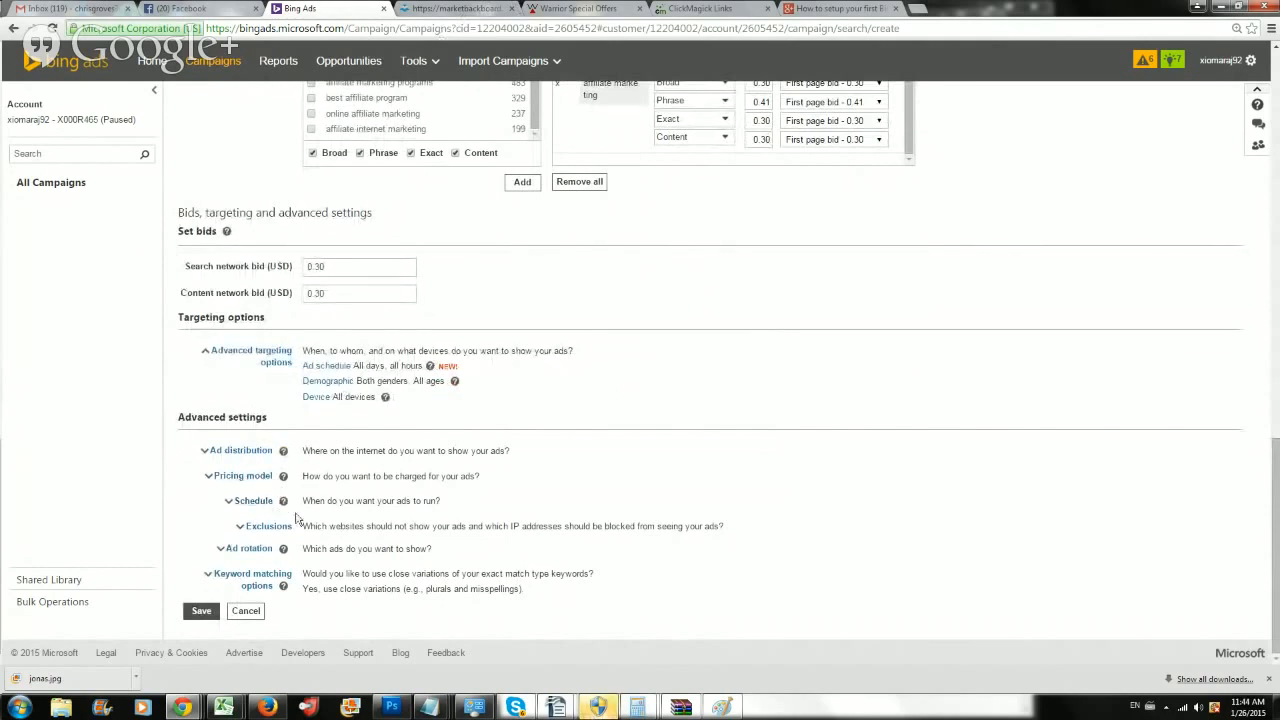
Step: Save the campaign and open the ads of the campaign MMO Bing PPC 1
{"action": "left_click", "coordinate": [201, 611]}
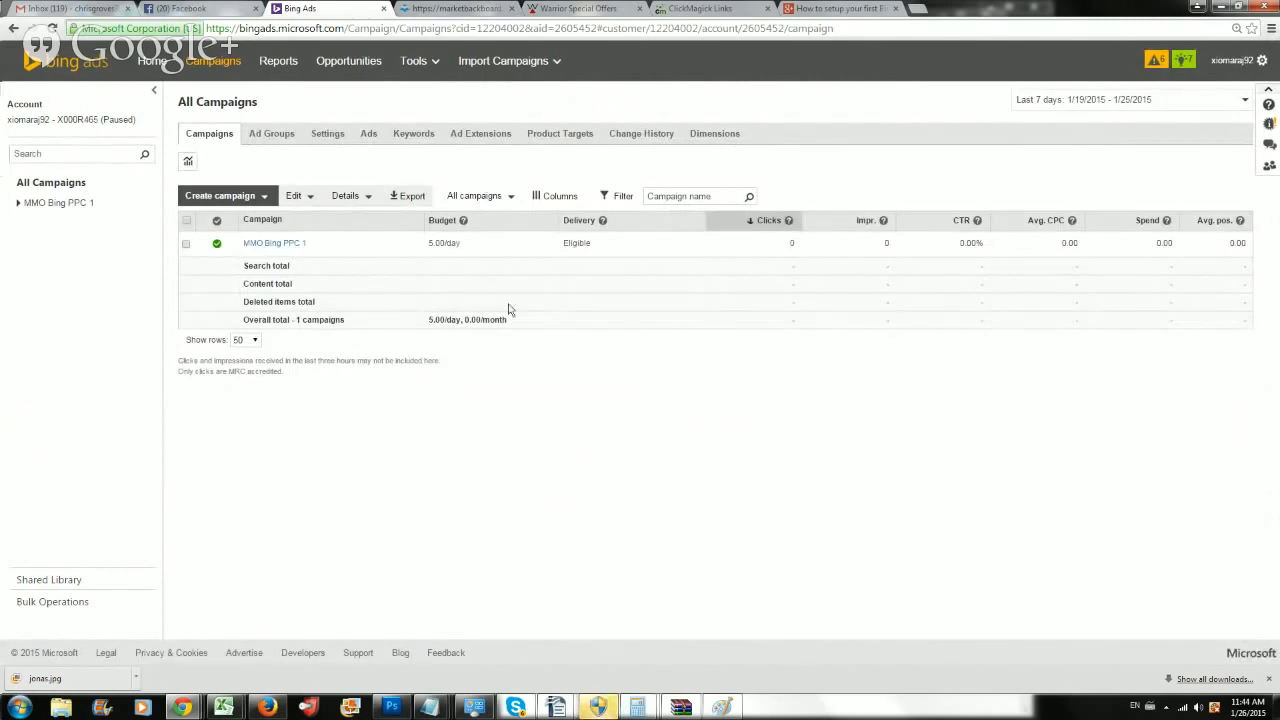
{"action": "left_click", "coordinate": [262, 244]}
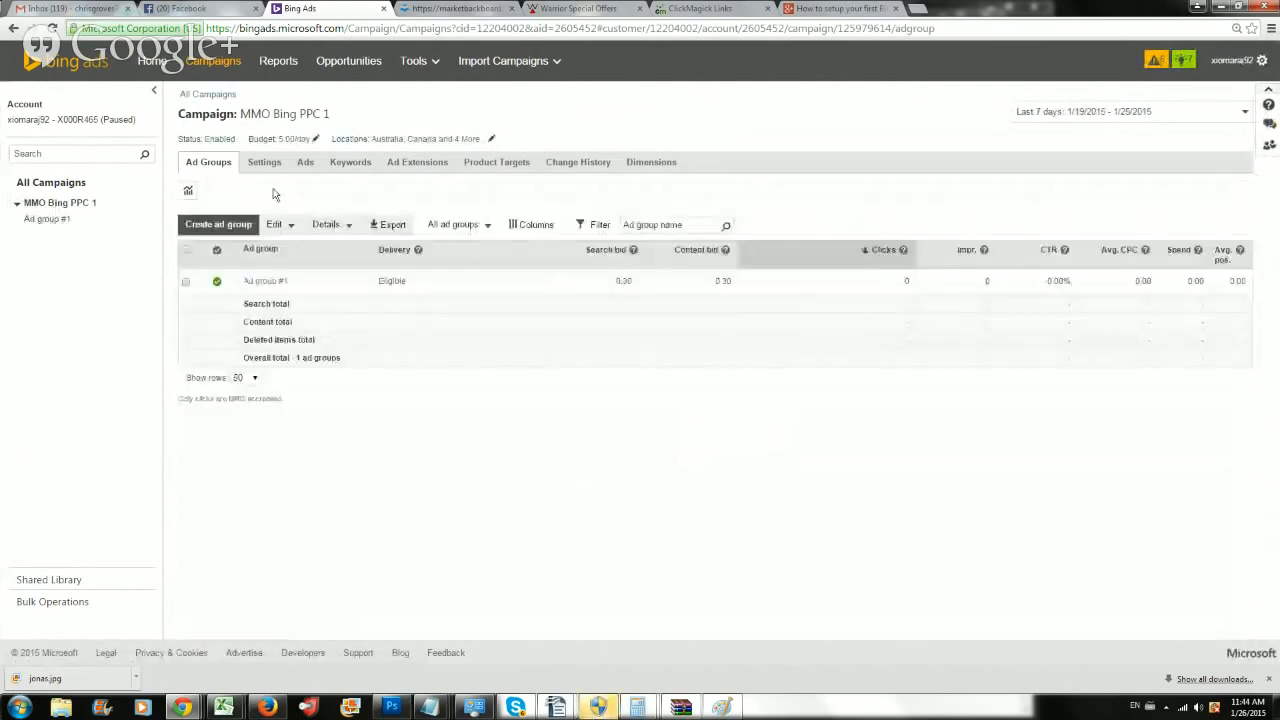
{"action": "left_click", "coordinate": [305, 165]}
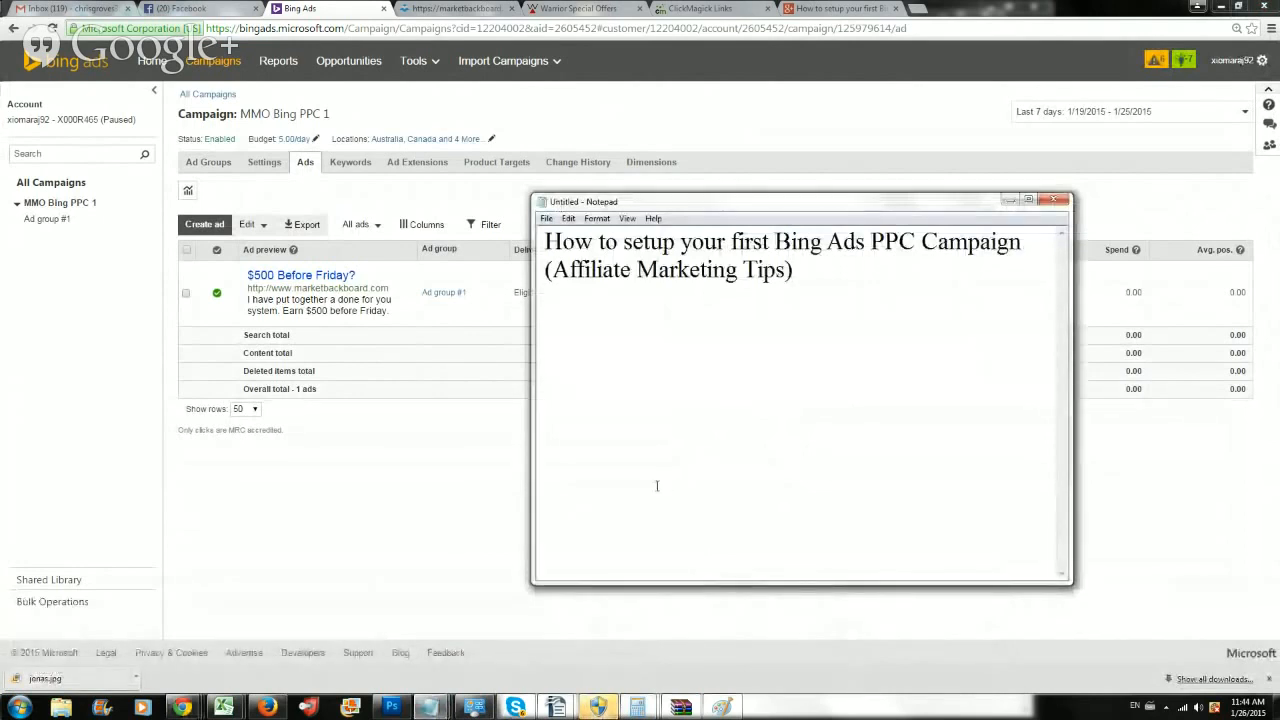
Step: Switch to Notepad, add the line "-Create 3 to 5 ads to split test (MUST DO THIS)" below the title, and minimize the window
{"action": "type", "text": "-Create 3 to"}
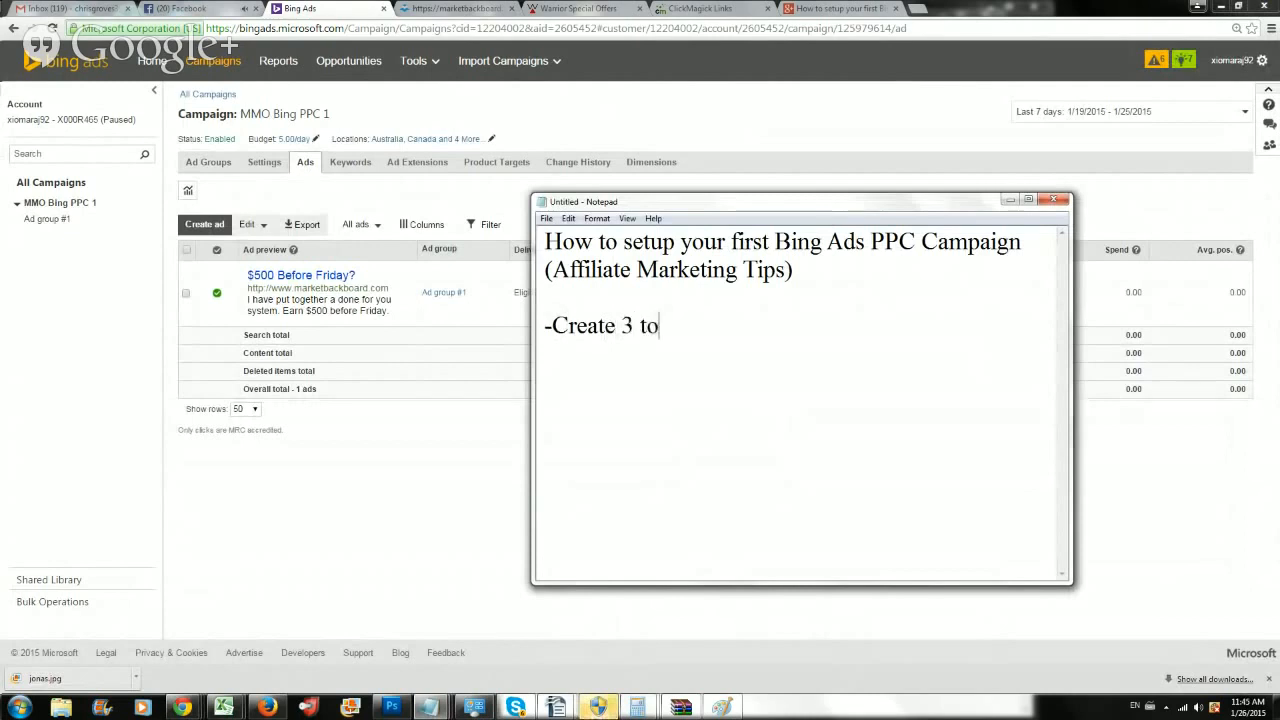
{"action": "type", "text": " 5 ads to split"}
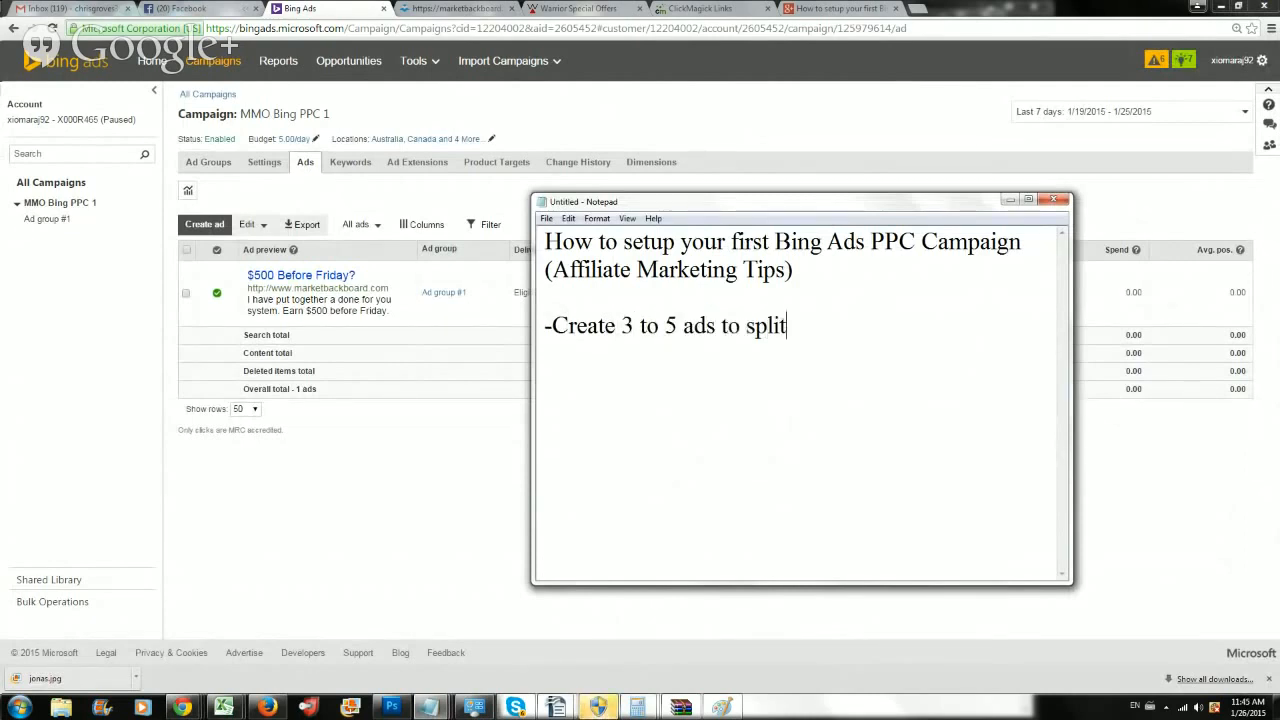
{"action": "type", "text": " test (MUST DO THIS)"}
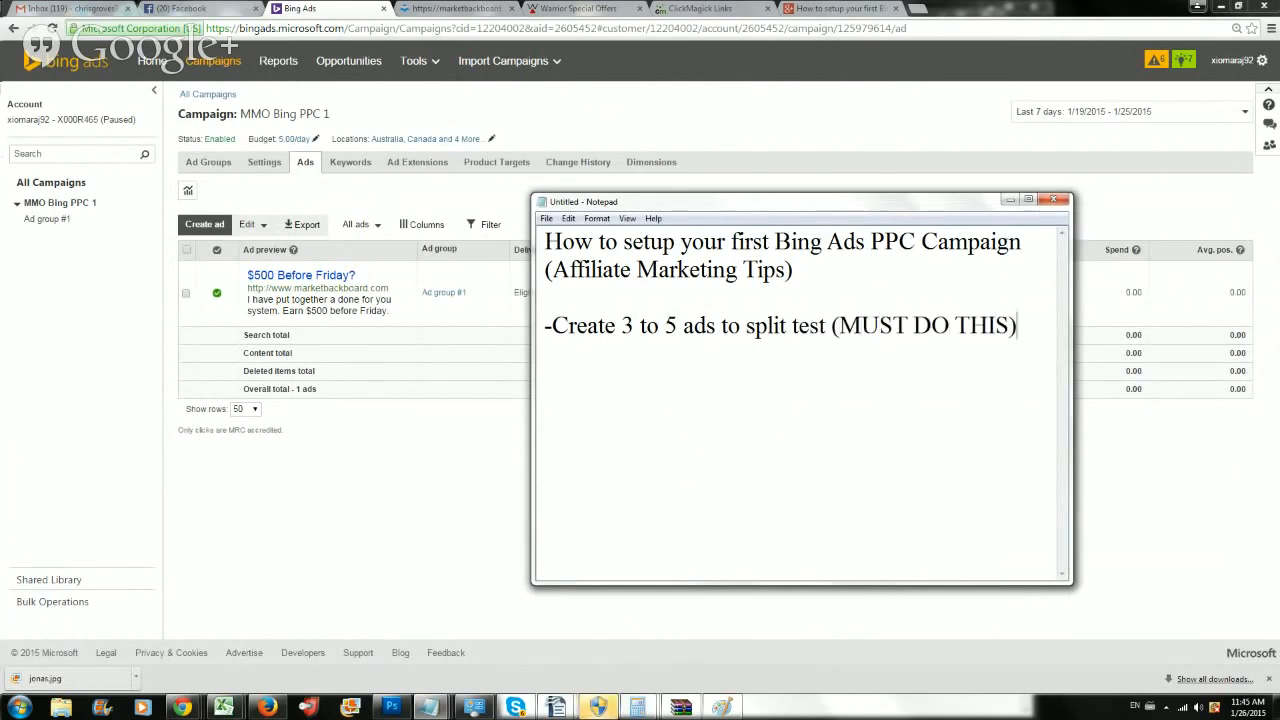
{"action": "left_click", "coordinate": [1008, 200]}
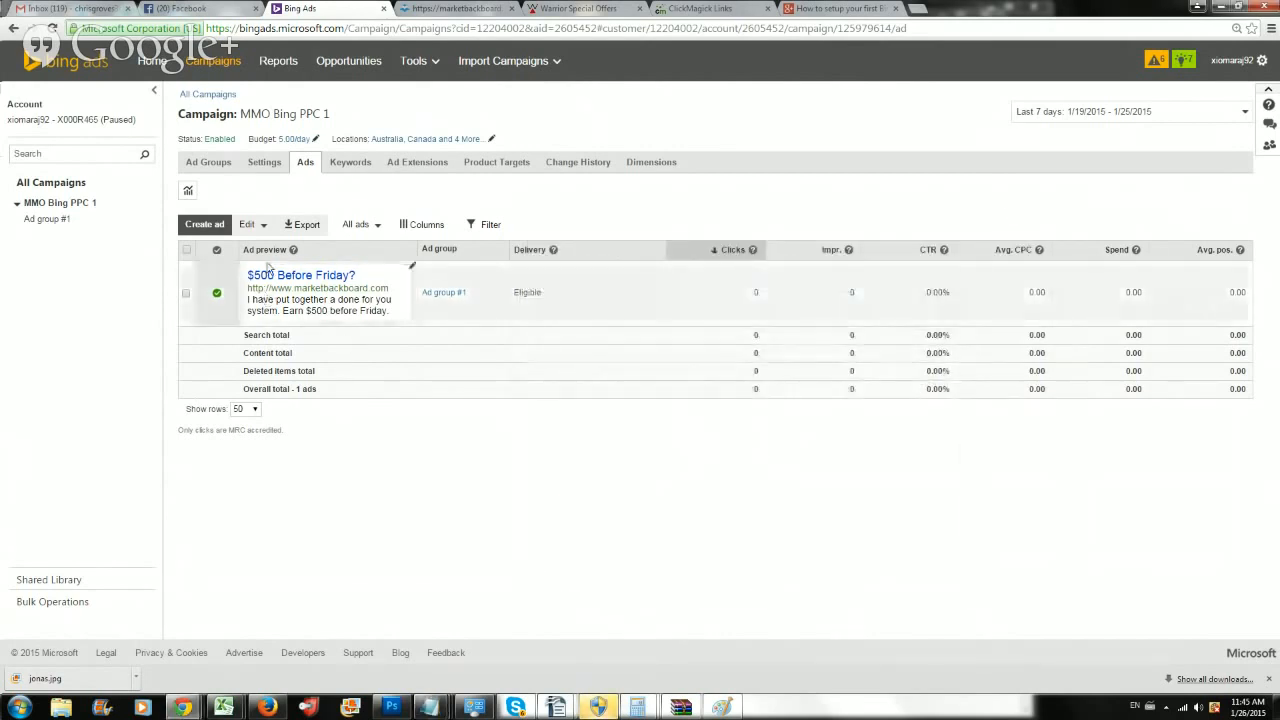
Step: Start creating a new text ad in Ad group #1 and check the landing page before returning to the ad form
{"action": "left_click", "coordinate": [207, 226]}
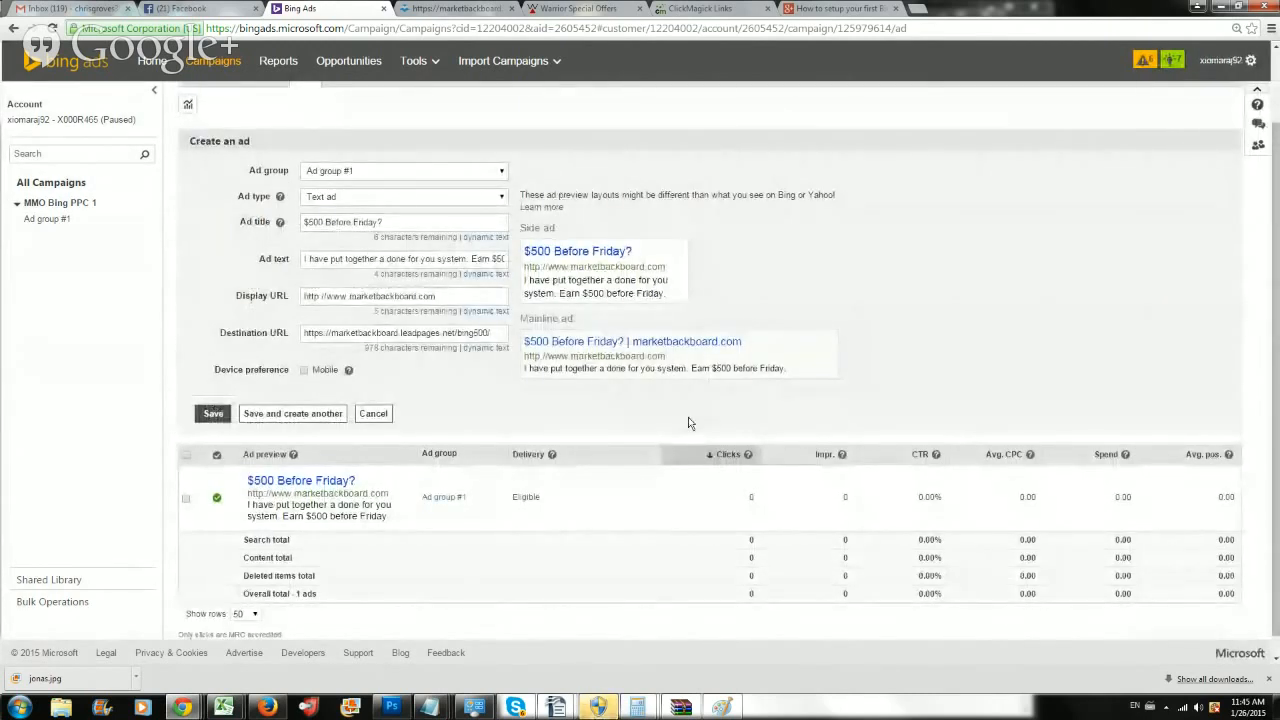
{"action": "triple_click", "coordinate": [400, 222]}
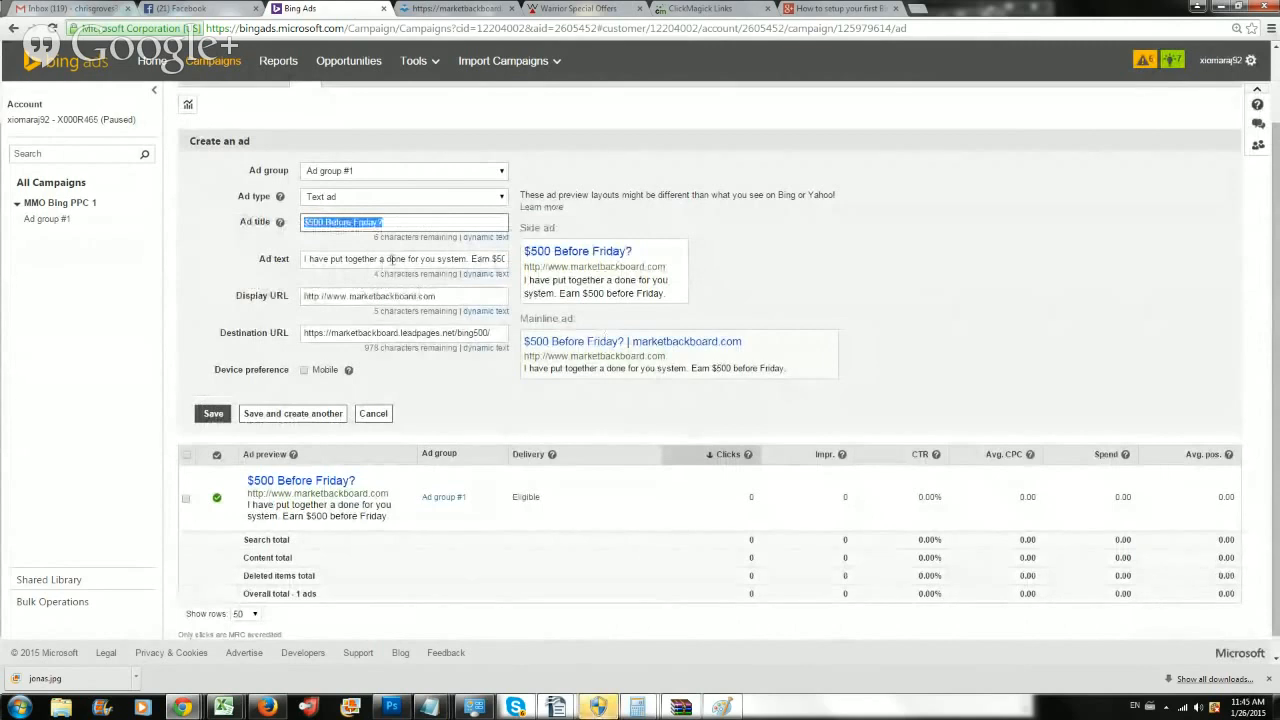
{"action": "key", "text": "Tab"}
{"action": "key", "text": "Tab"}
{"action": "key", "text": "Tab"}
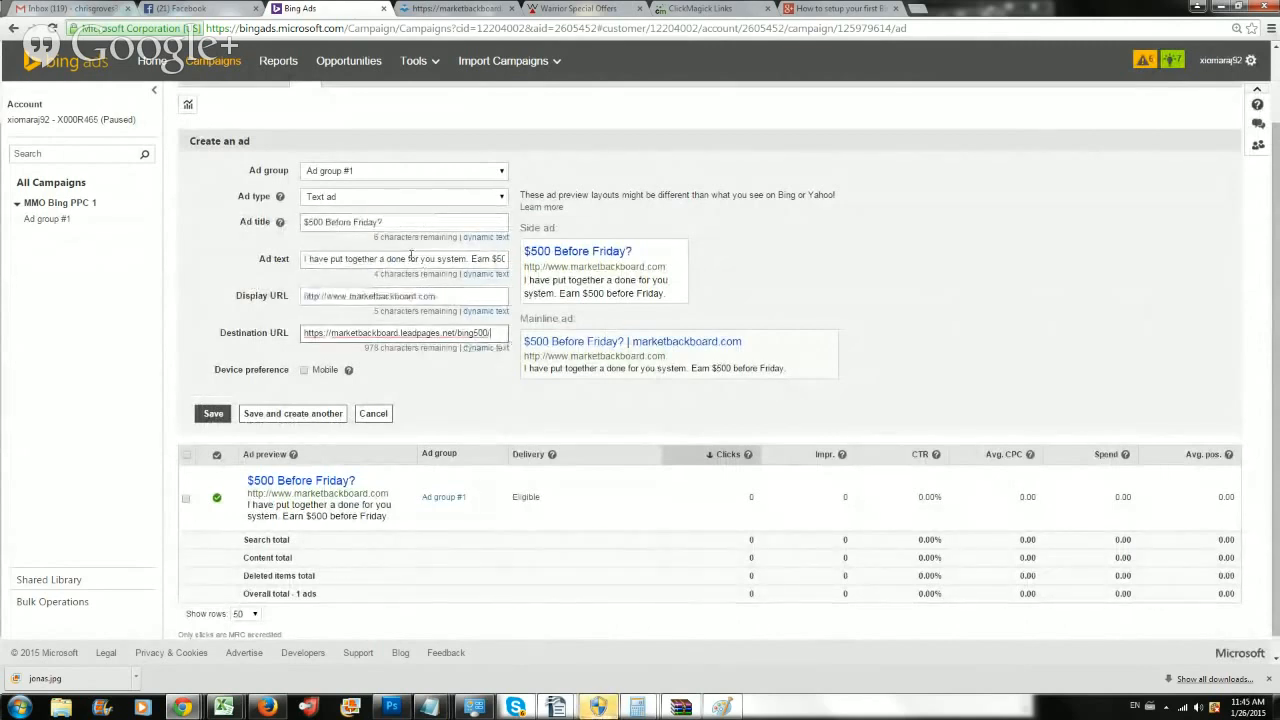
{"action": "left_click_drag", "start_coordinate": [400, 222], "coordinate": [295, 226]}
{"action": "left_click", "coordinate": [306, 262]}
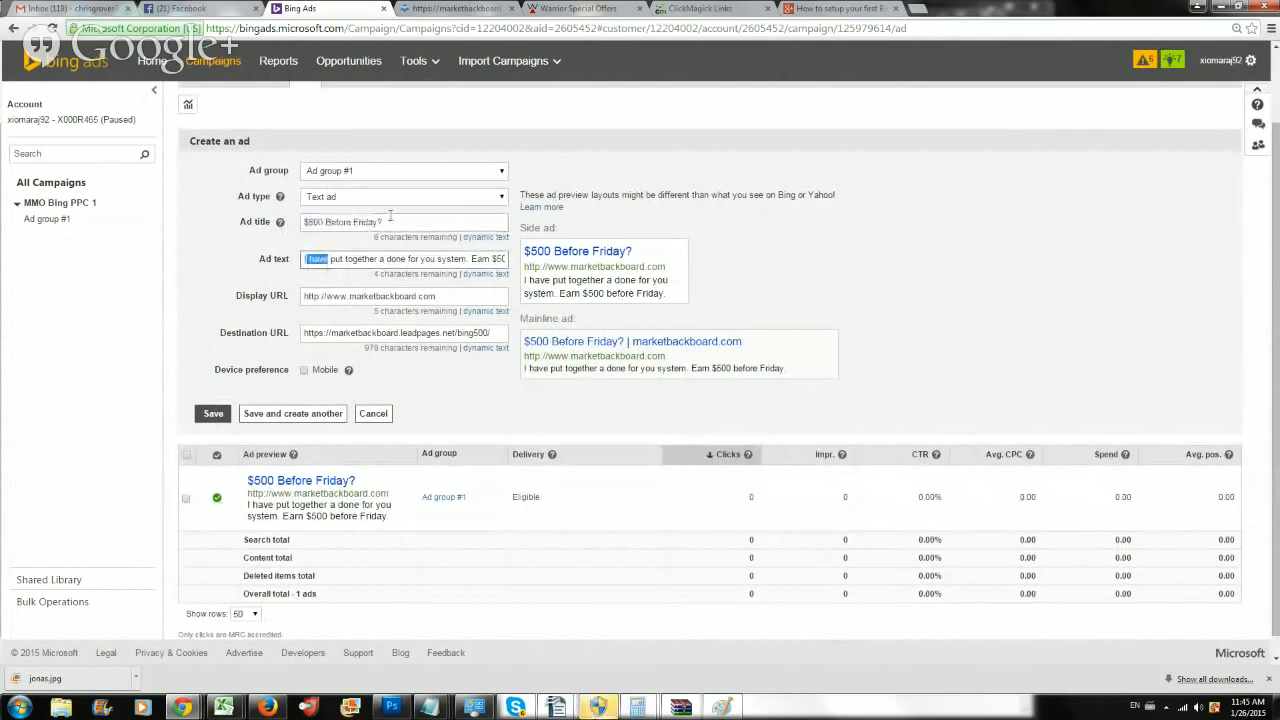
{"action": "left_click_drag", "start_coordinate": [400, 222], "coordinate": [267, 232]}
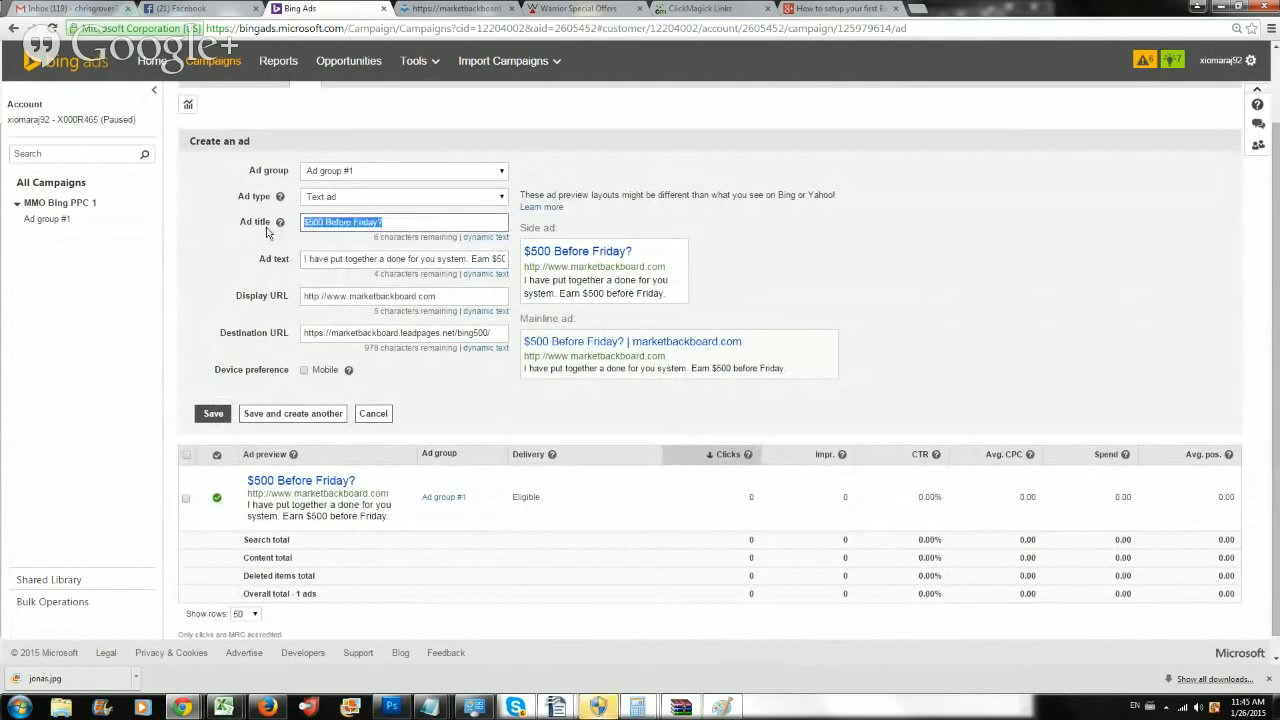
{"action": "left_click", "coordinate": [450, 8]}
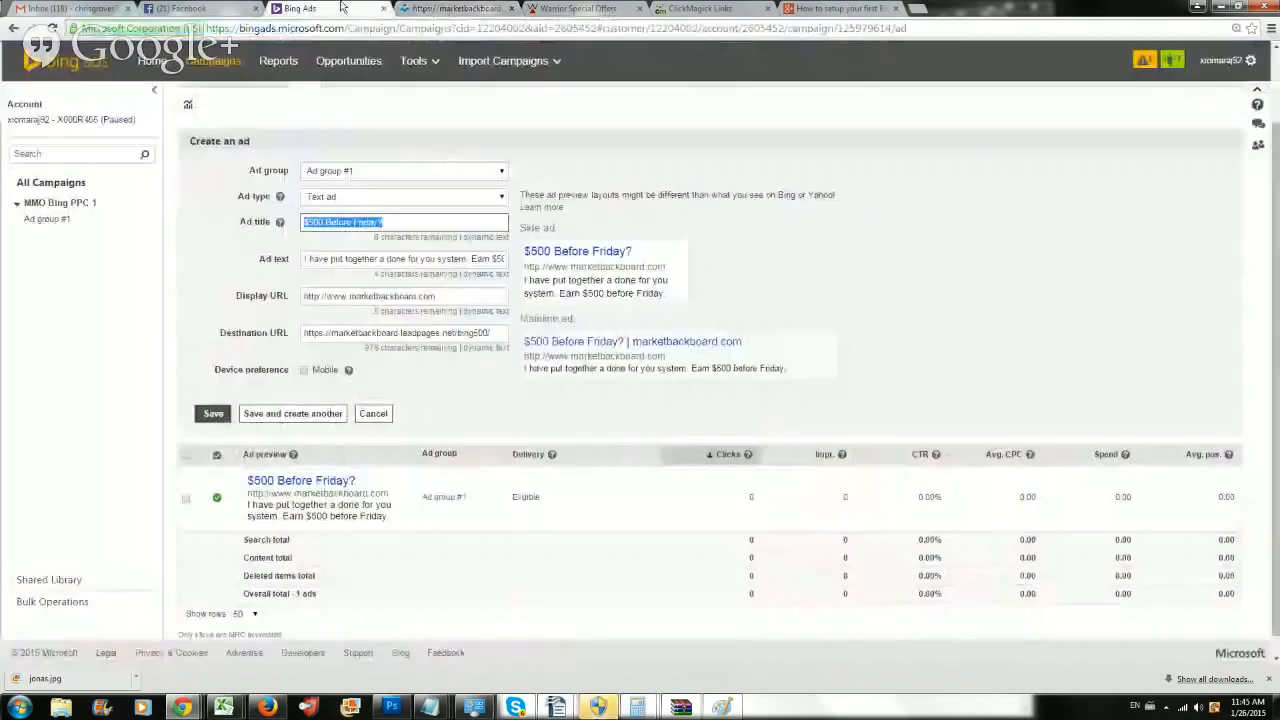
{"action": "left_click", "coordinate": [300, 8]}
Step: Set the ad title to "Make Money Online Fast", keep the other fields, and save the ad to create another
{"action": "left_click_drag", "start_coordinate": [410, 222], "coordinate": [255, 228]}
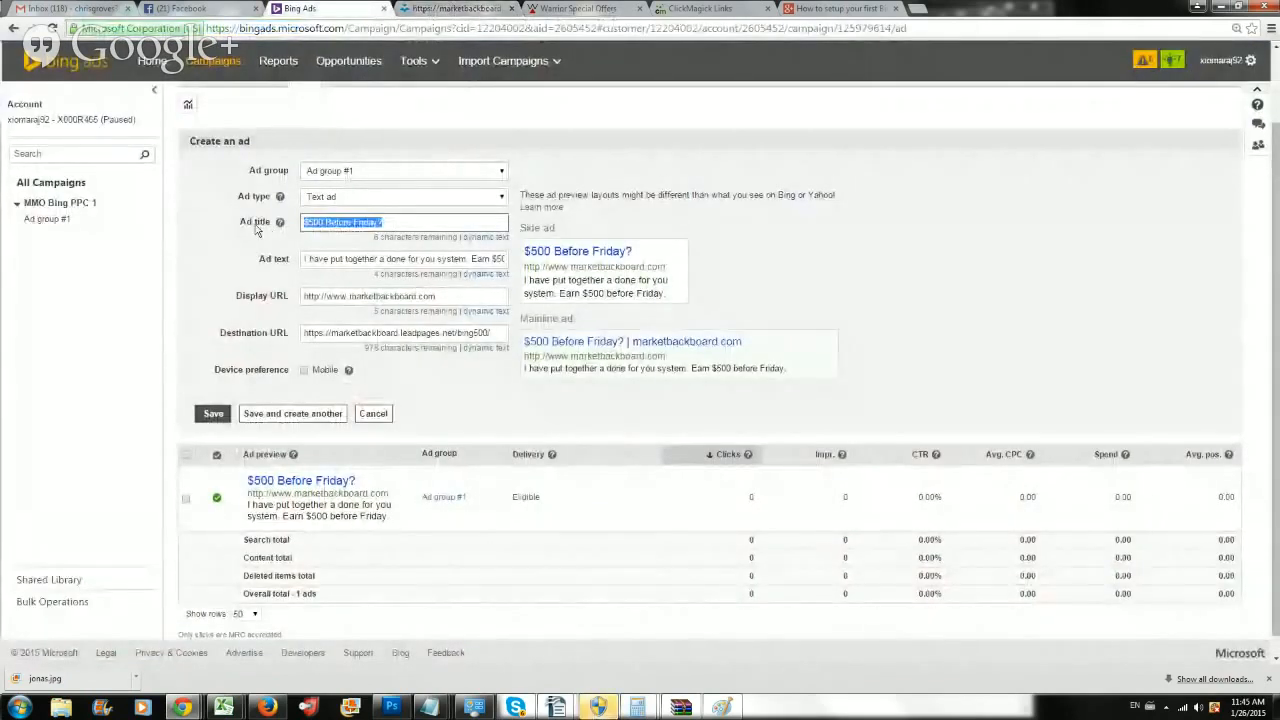
{"action": "type", "text": "M"}
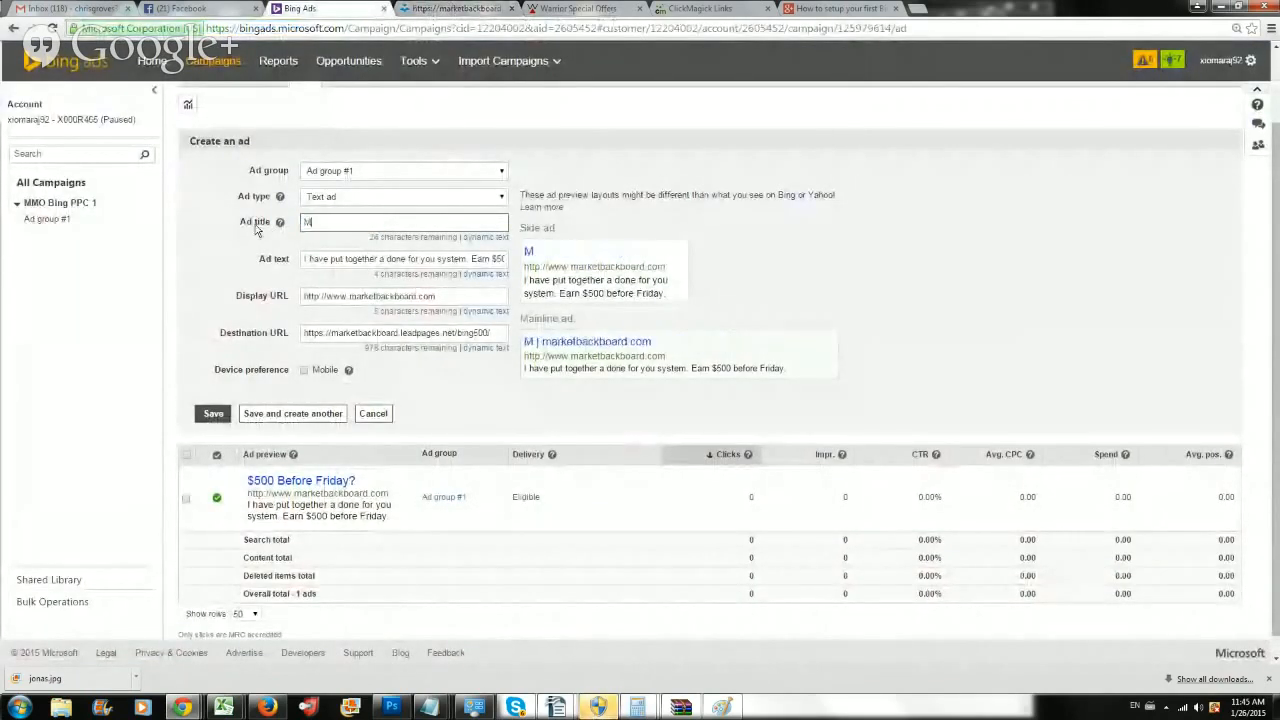
{"action": "type", "text": "ake Money O"}
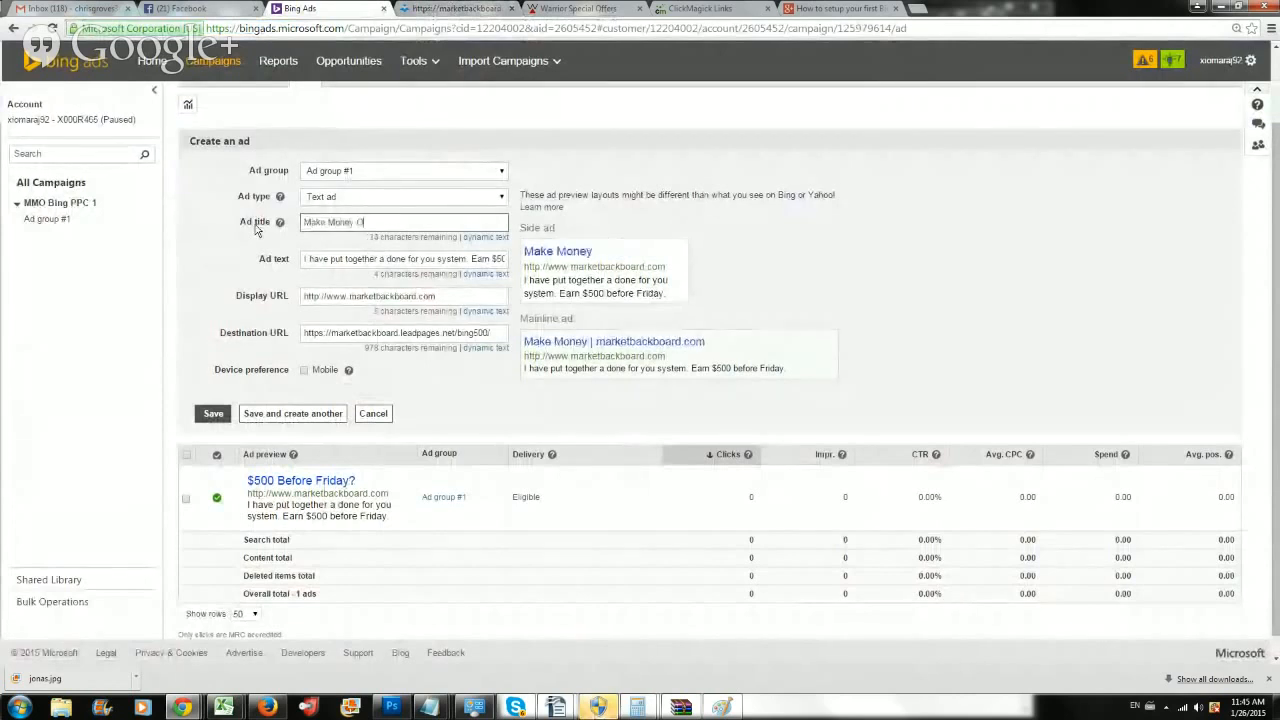
{"action": "type", "text": "nline Fast"}
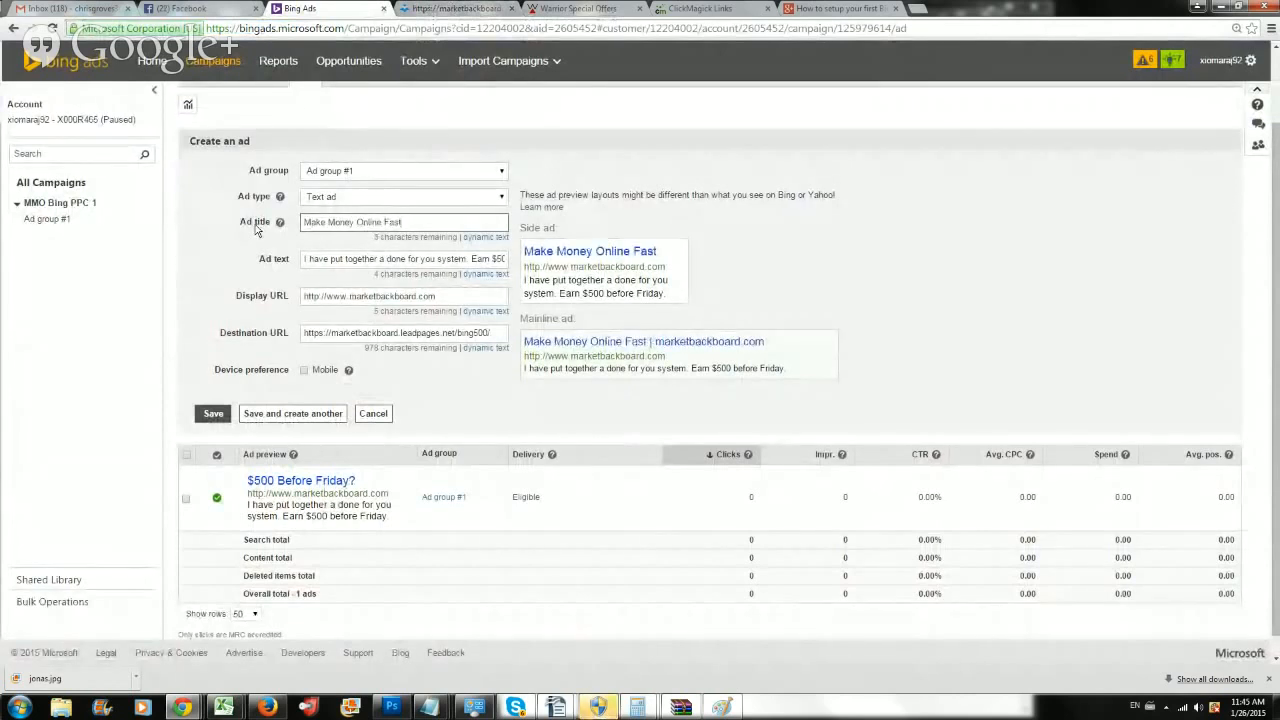
{"action": "left_click", "coordinate": [277, 418]}
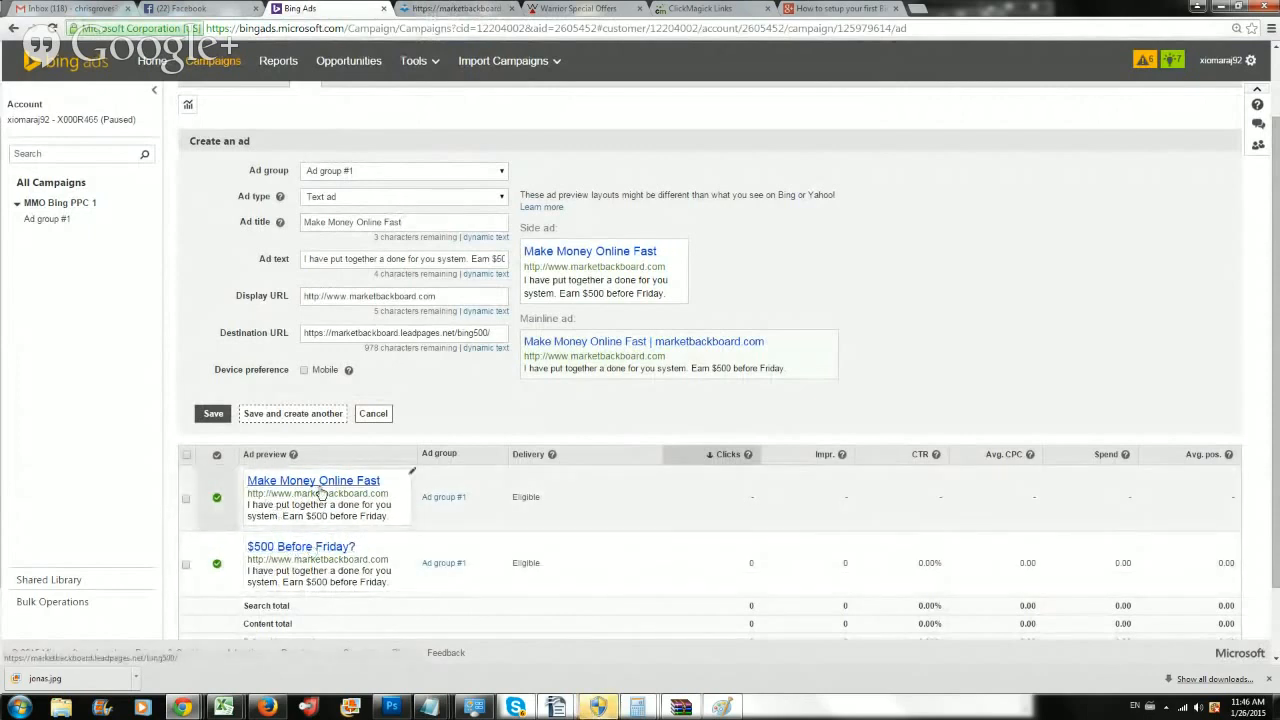
Step: Replace the ad title with "Earn $80 to $180 per day" and save the ad to create another
{"action": "left_click_drag", "start_coordinate": [410, 223], "coordinate": [178, 228]}
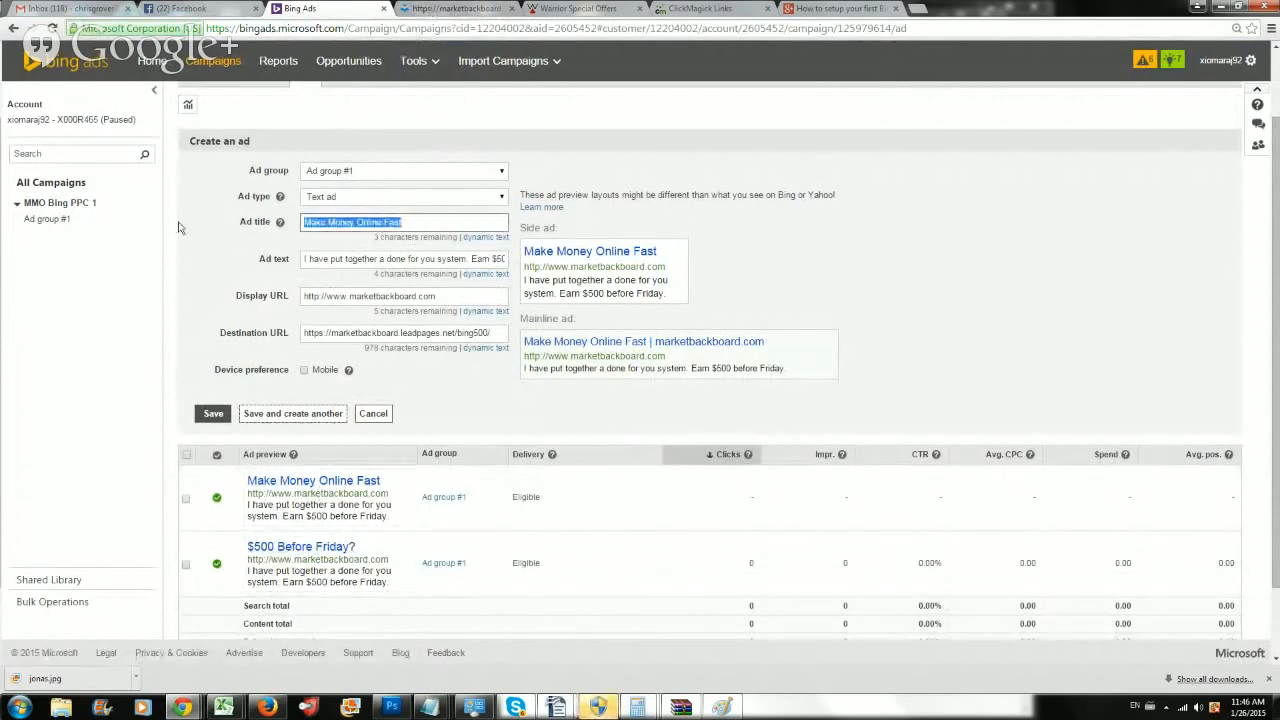
{"action": "key", "text": "BackSpace"}
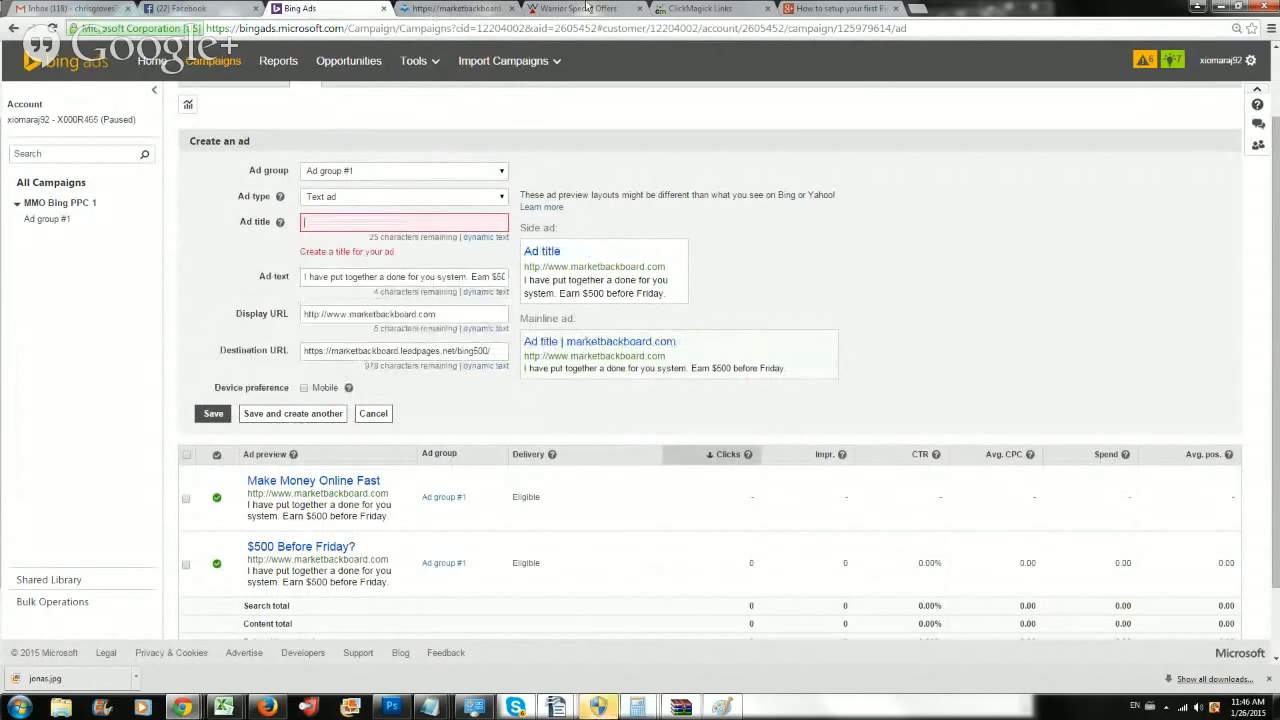
{"action": "left_click", "coordinate": [481, 7]}
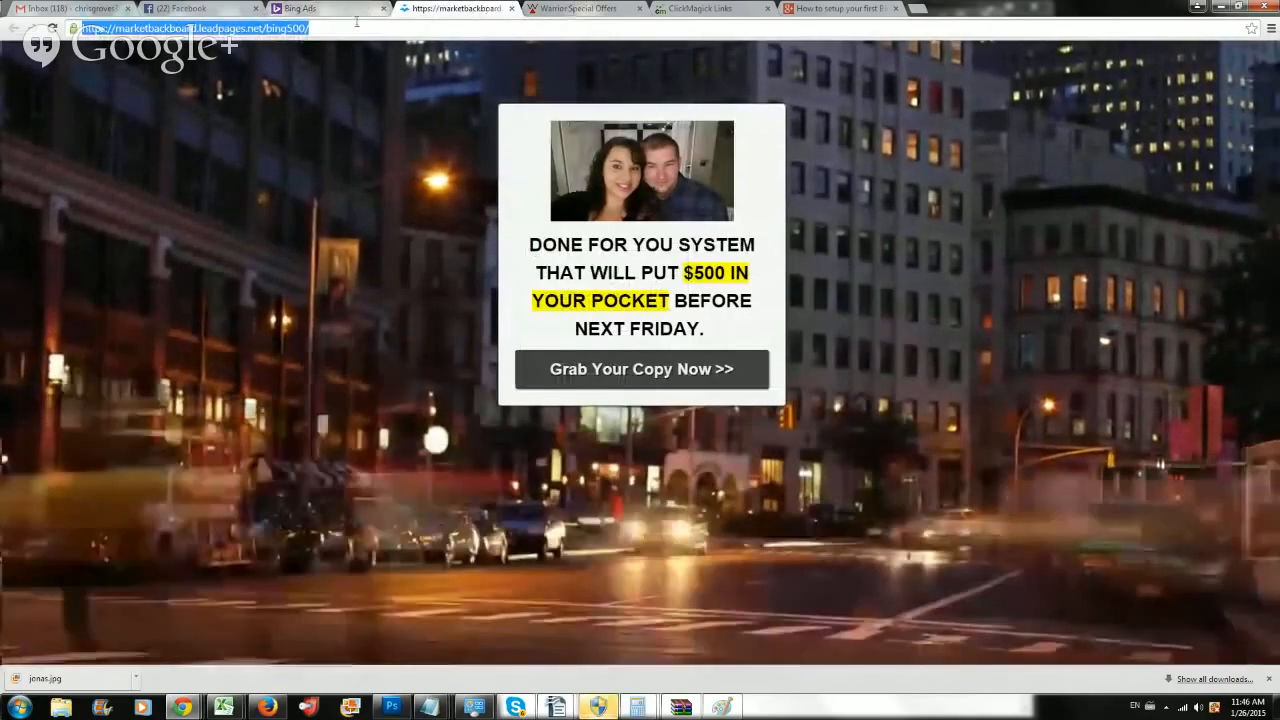
{"action": "left_click", "coordinate": [320, 8]}
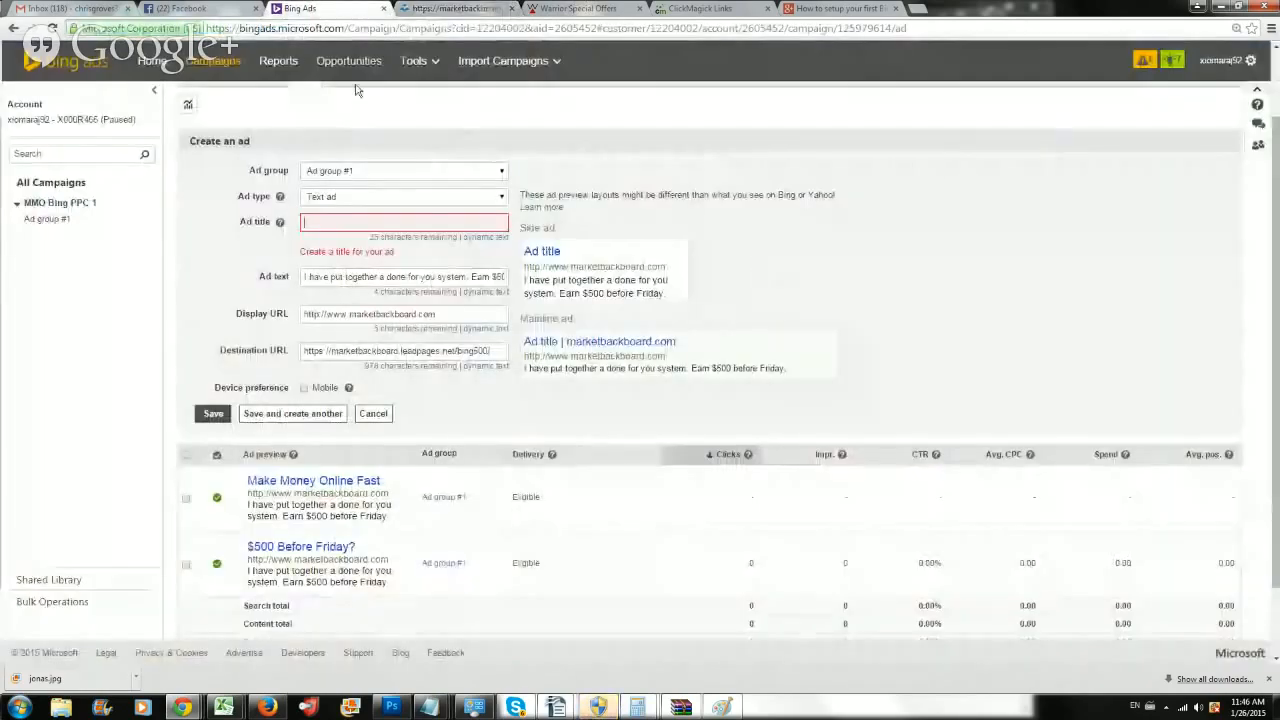
{"action": "type", "text": "Earn"}
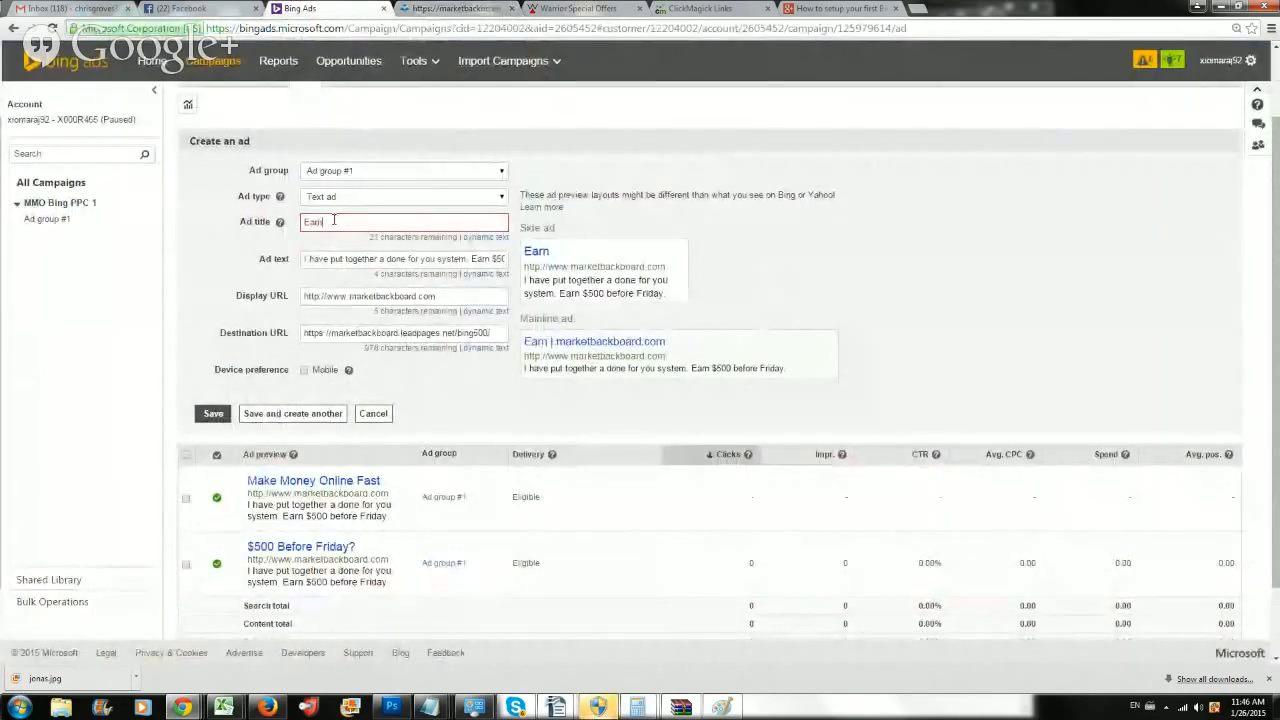
{"action": "type", "text": " $"}
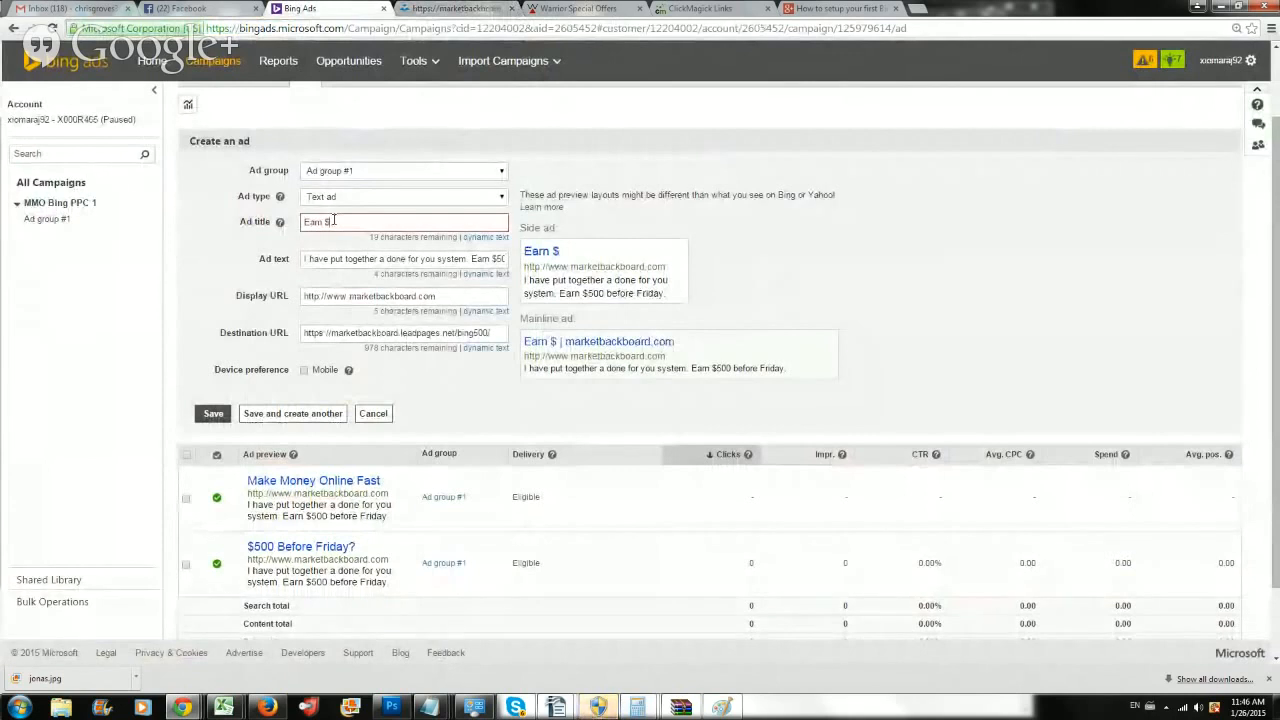
{"action": "type", "text": "80 to"}
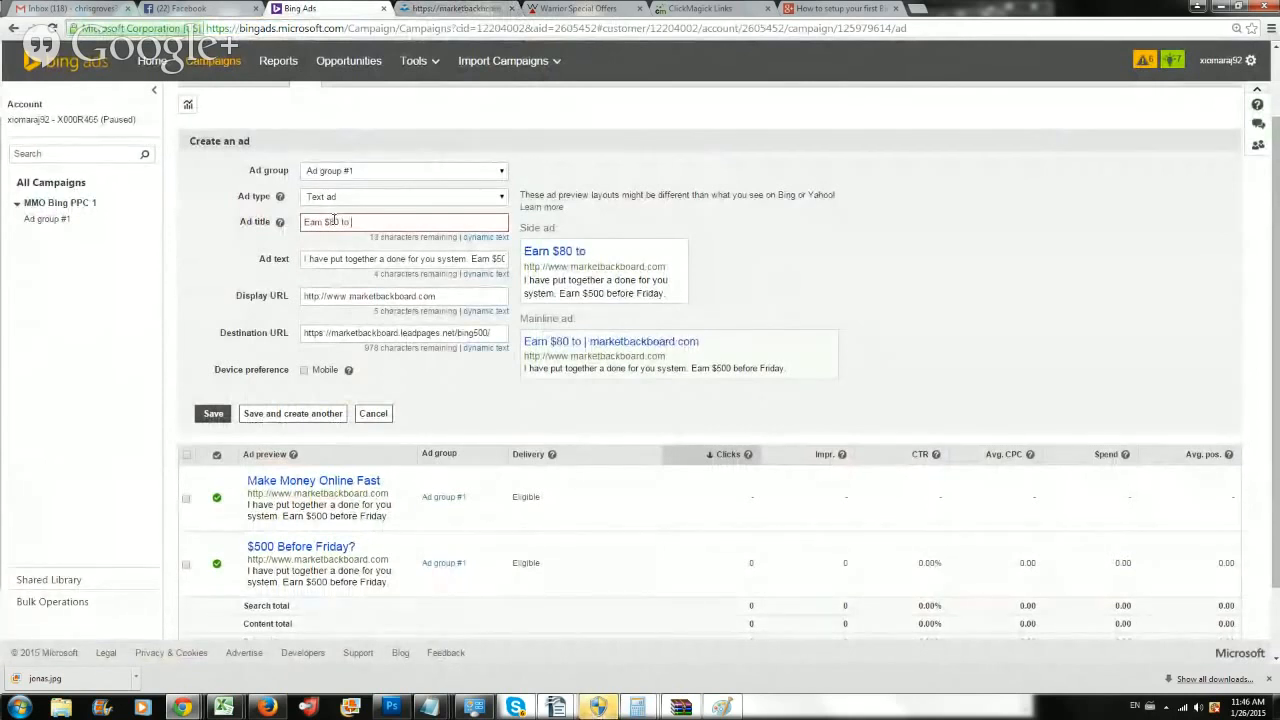
{"action": "type", "text": " $180"}
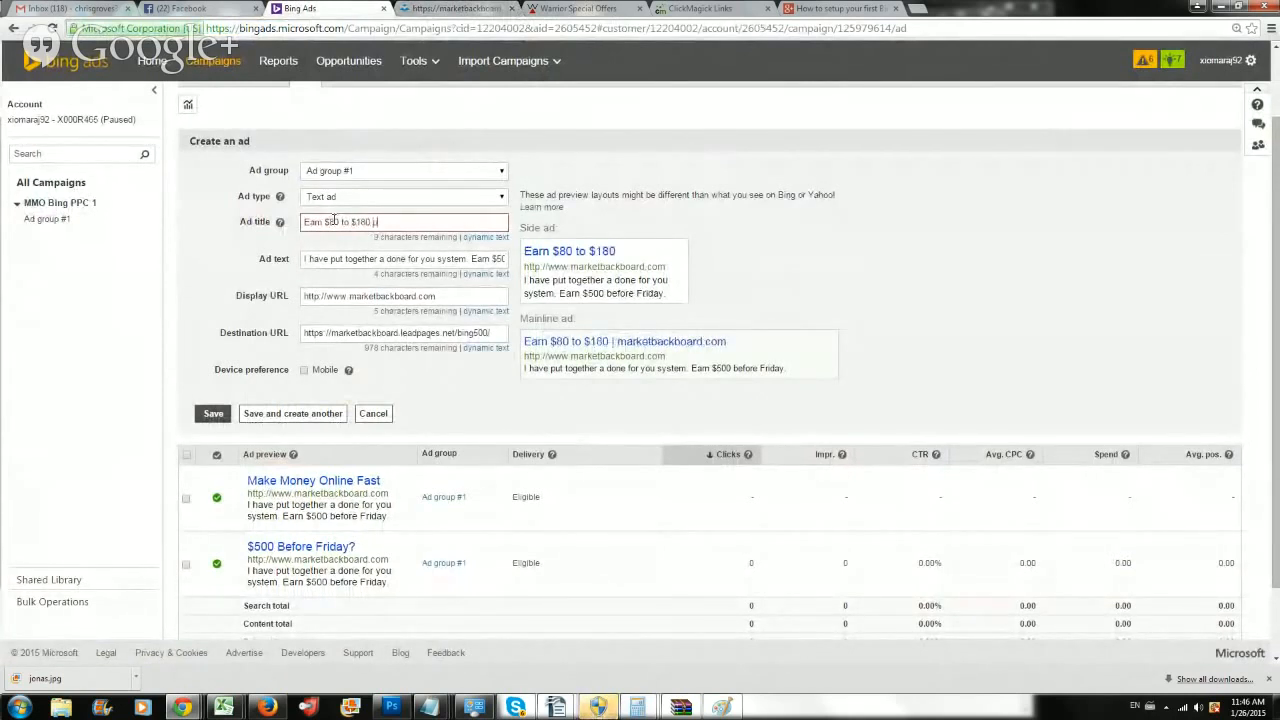
{"action": "type", "text": " per day"}
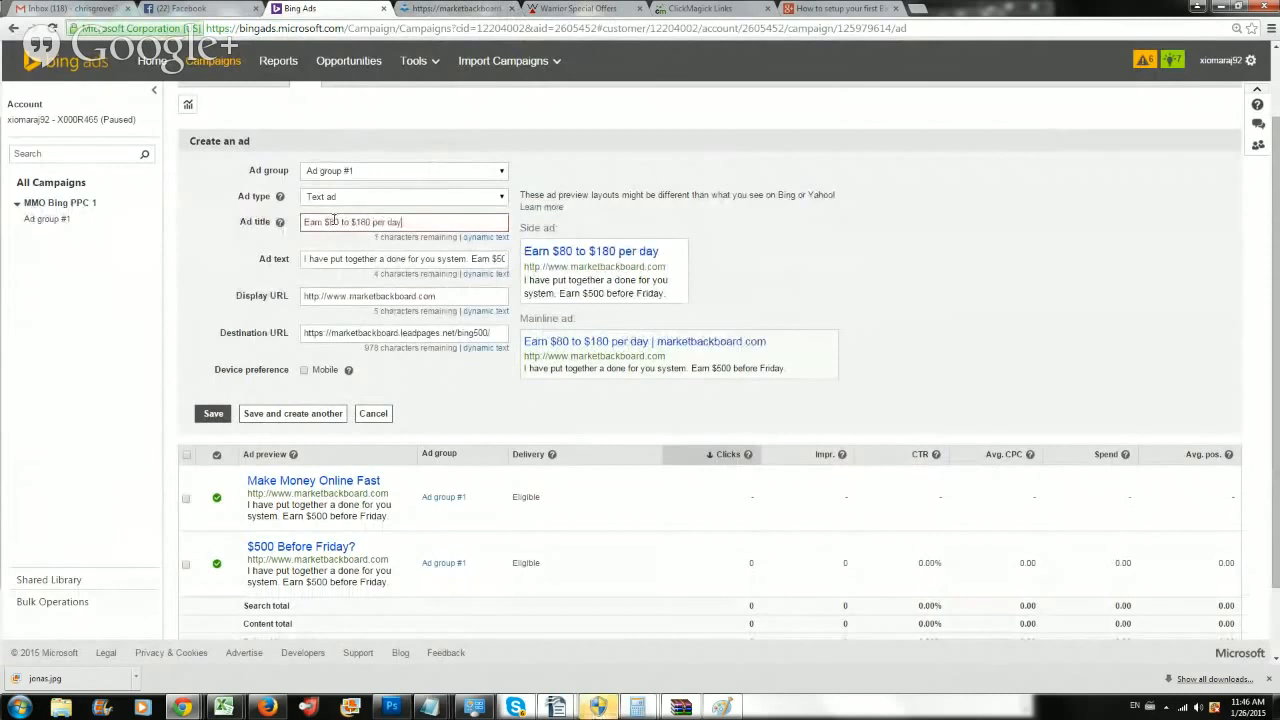
{"action": "left_click", "coordinate": [268, 422]}
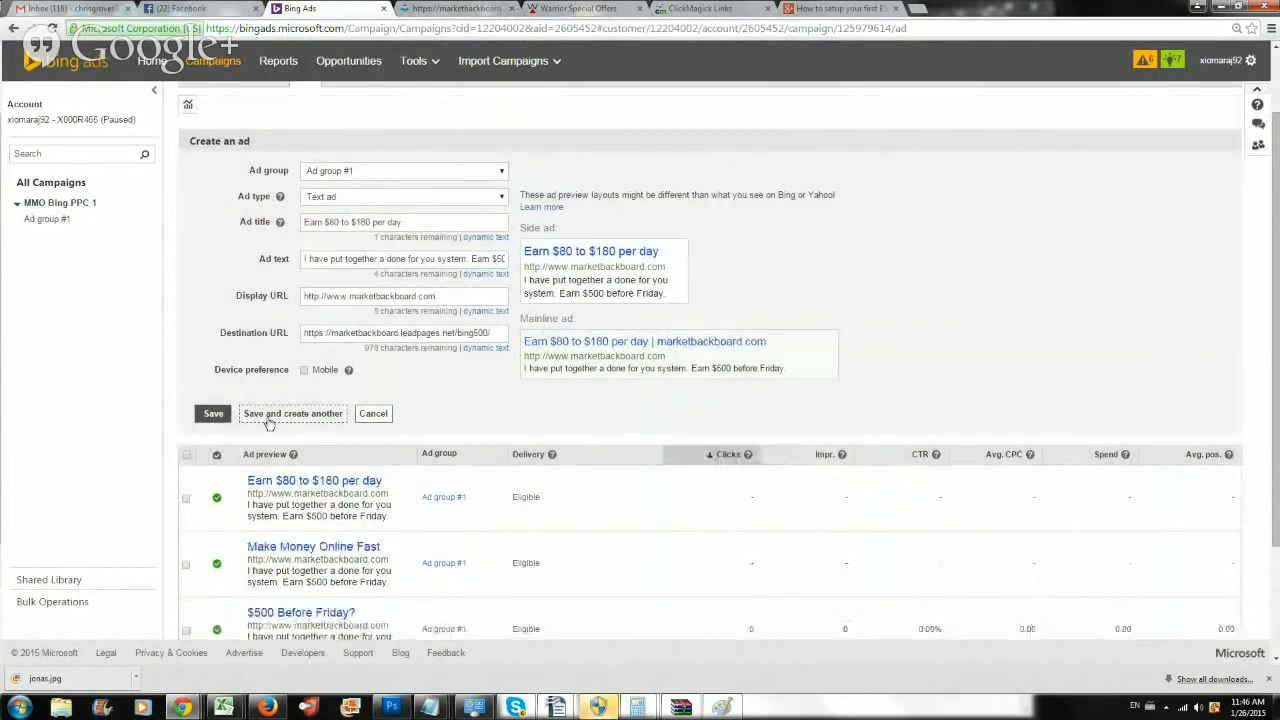
Step: Look over the ads created so far and clear the title in the form for the next ad
{"action": "scroll", "coordinate": [266, 424], "scroll_direction": "down", "scroll_amount": 2}
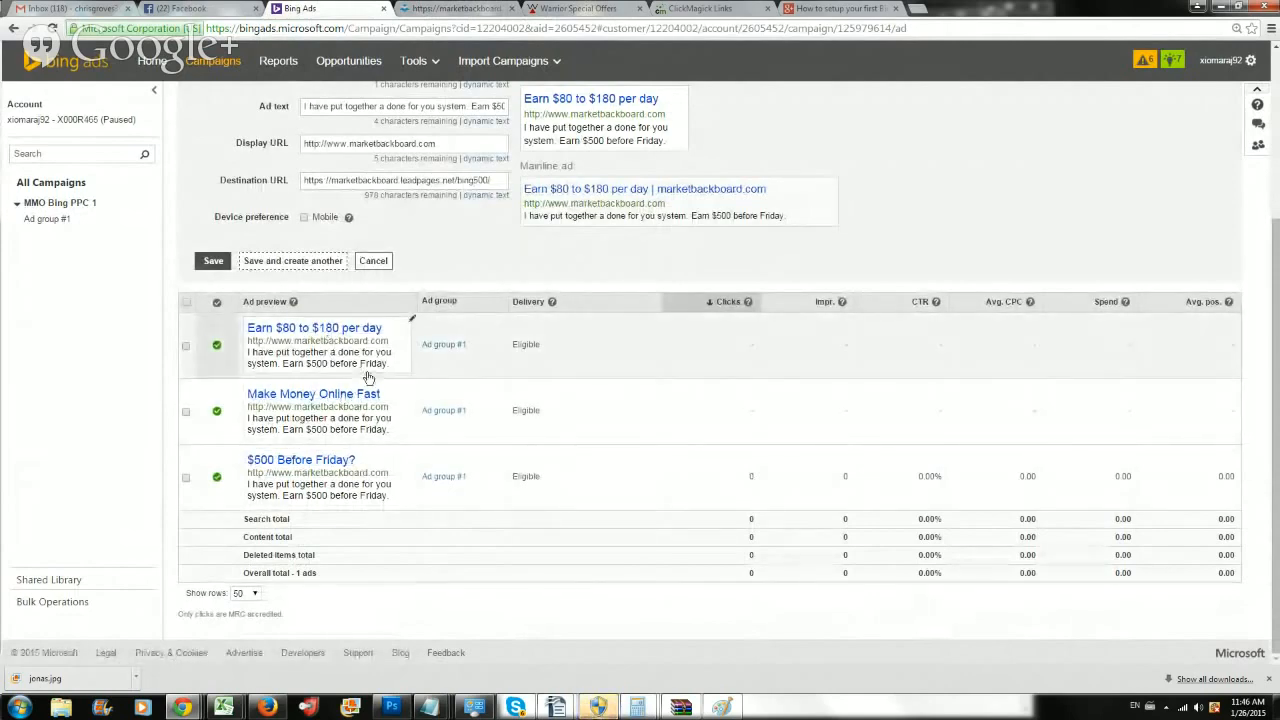
{"action": "scroll", "coordinate": [368, 378], "scroll_direction": "up", "scroll_amount": 3}
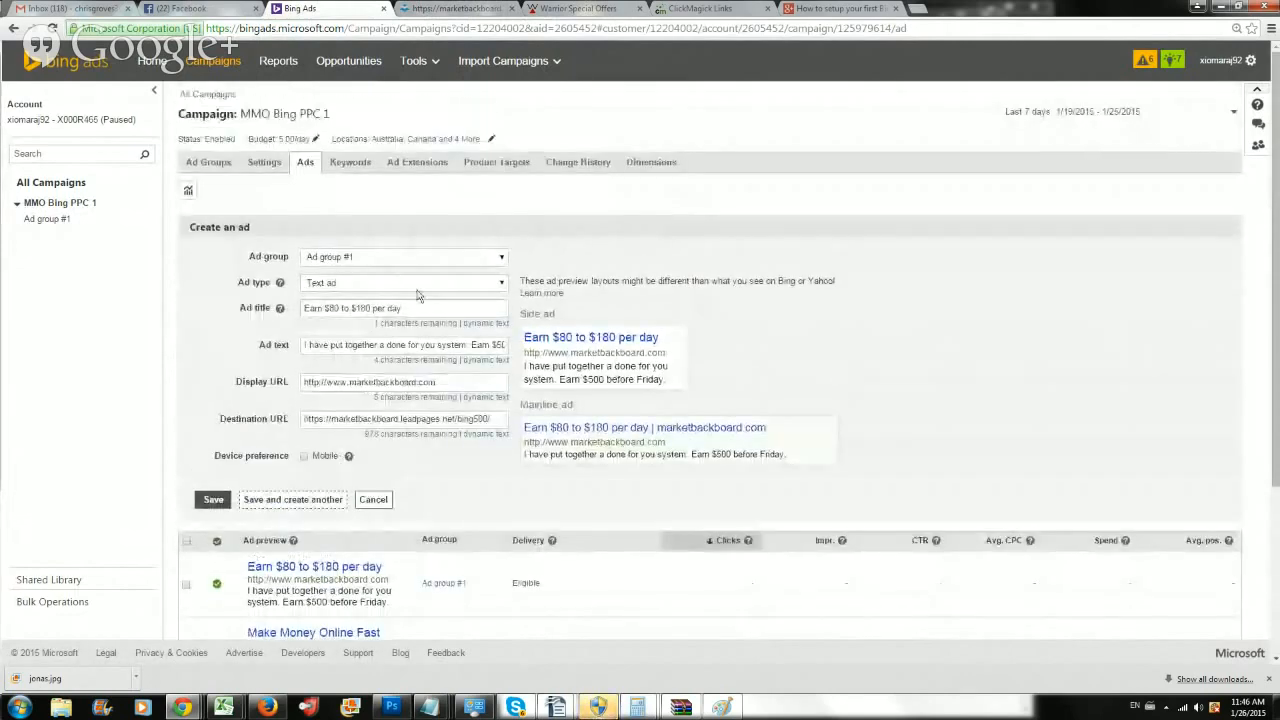
{"action": "left_click_drag", "start_coordinate": [420, 308], "coordinate": [190, 294]}
{"action": "key", "text": "BackSpace"}
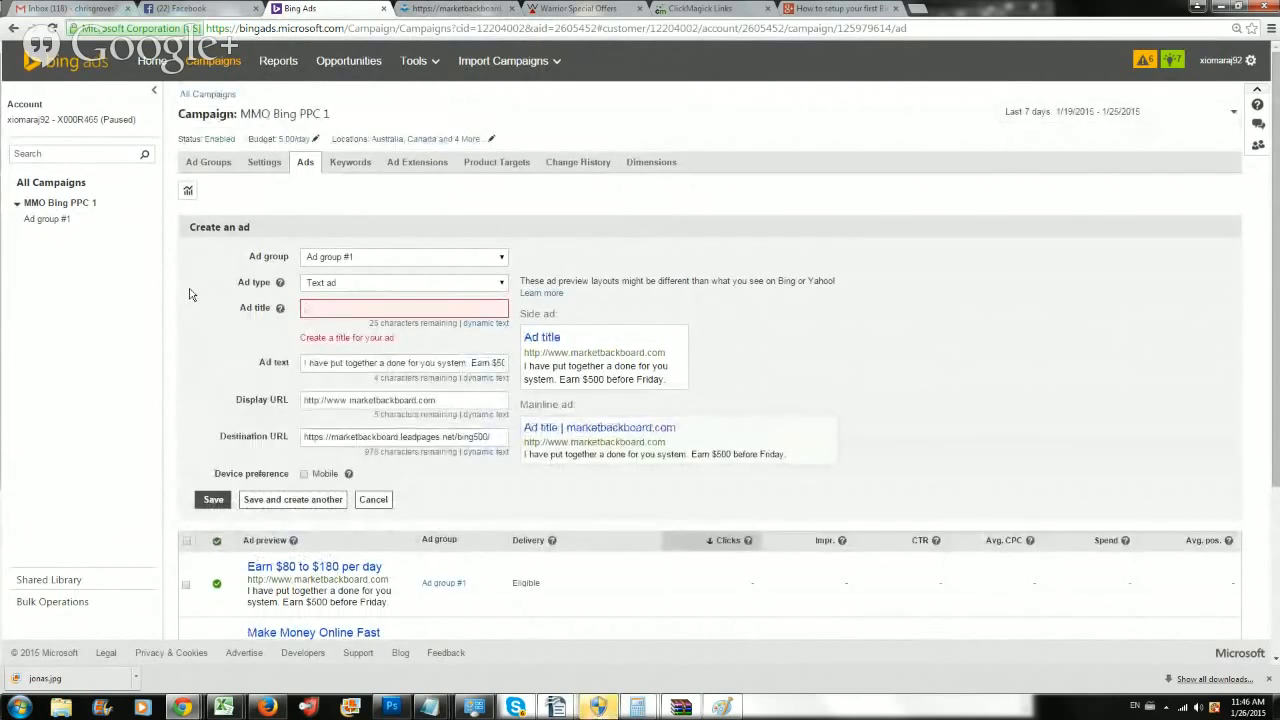
{"action": "type", "text": "B"}
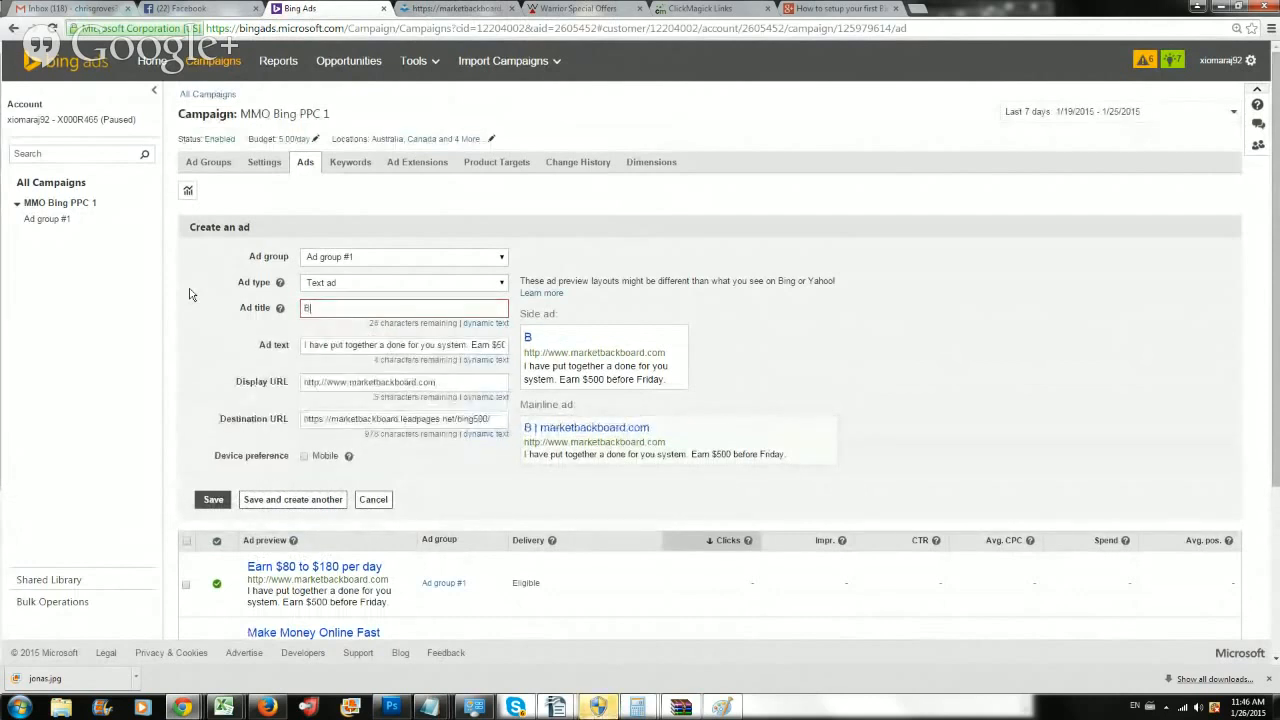
{"action": "key", "text": "BackSpace"}
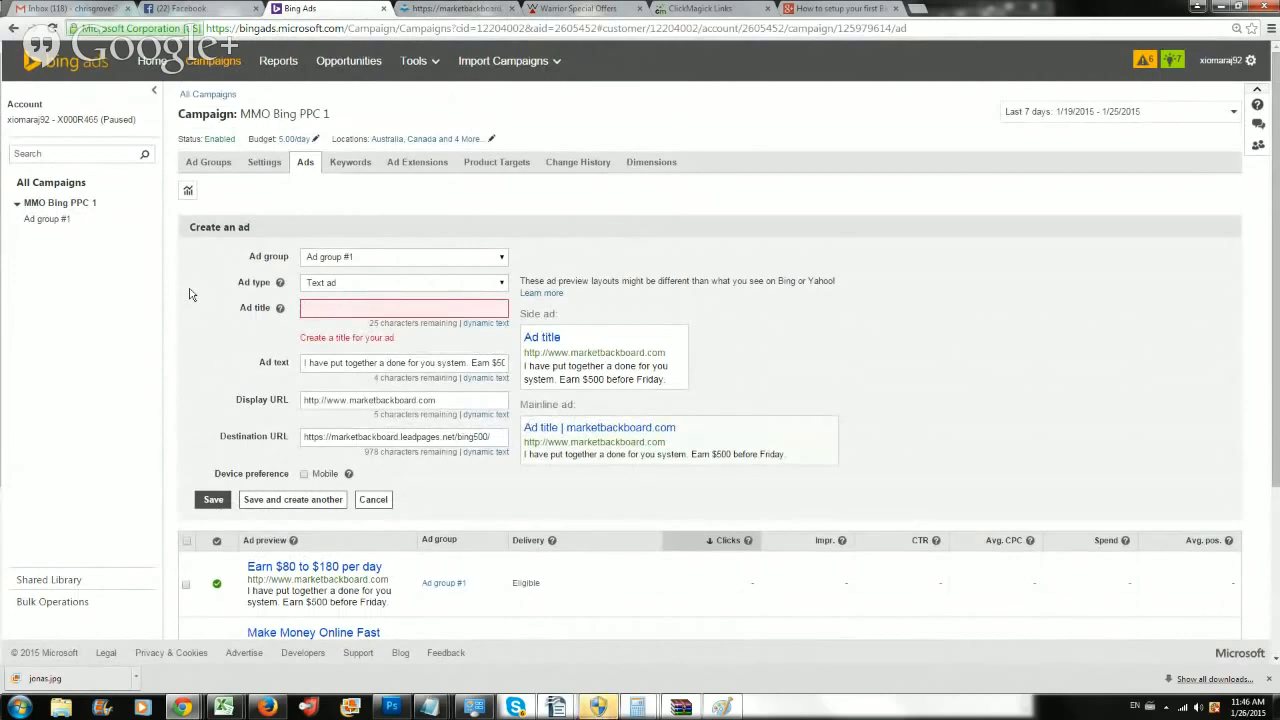
{"action": "type", "text": "$"}
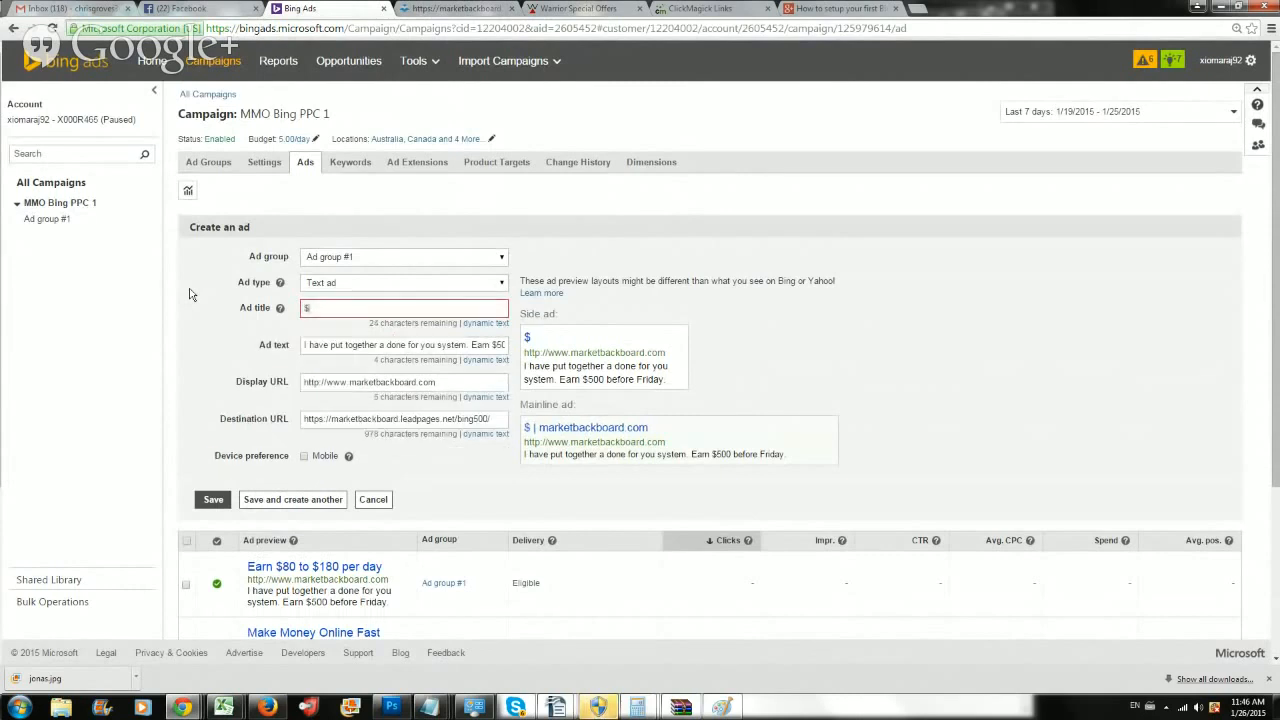
{"action": "type", "text": "500 from"}
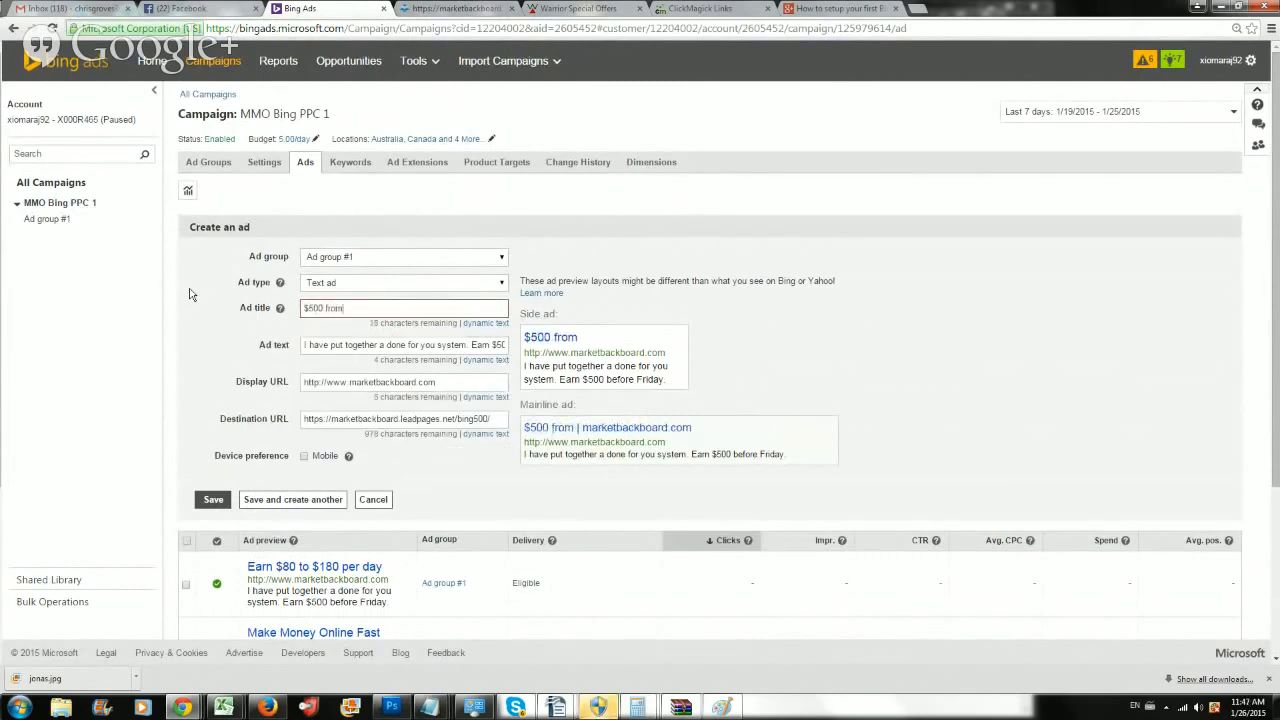
{"action": "type", "text": " affiliate marke"}
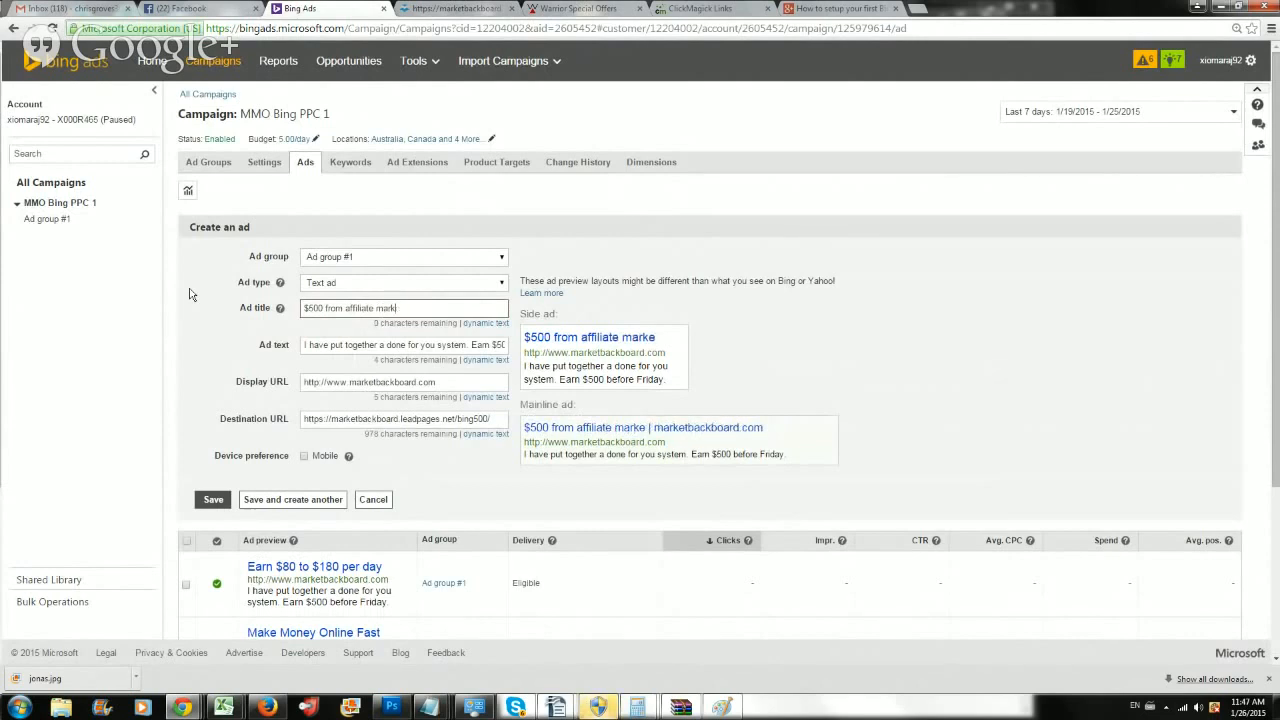
{"action": "key", "text": "BackSpace"}
{"action": "key", "text": "BackSpace"}
{"action": "key", "text": "BackSpace"}
{"action": "key", "text": "BackSpace"}
{"action": "key", "text": "BackSpace"}
{"action": "key", "text": "BackSpace"}
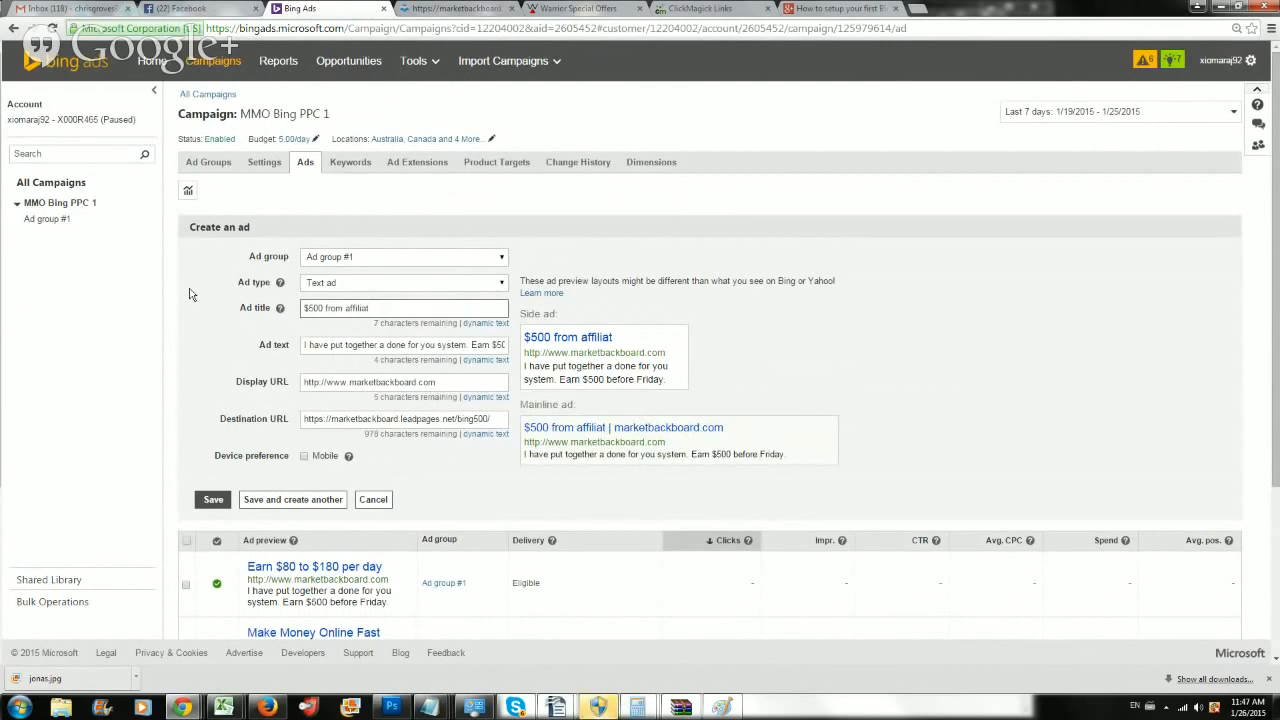
{"action": "key", "text": "BackSpace"}
{"action": "key", "text": "BackSpace"}
{"action": "key", "text": "BackSpace"}
{"action": "key", "text": "BackSpace"}
{"action": "key", "text": "BackSpace"}
{"action": "key", "text": "BackSpace"}
{"action": "key", "text": "BackSpace"}
{"action": "key", "text": "BackSpace"}
{"action": "key", "text": "BackSpace"}
{"action": "key", "text": "BackSpace"}
{"action": "key", "text": "BackSpace"}
{"action": "key", "text": "BackSpace"}
{"action": "key", "text": "BackSpace"}
{"action": "key", "text": "BackSpace"}
{"action": "key", "text": "BackSpace"}
{"action": "key", "text": "BackSpace"}
{"action": "key", "text": "BackSpace"}
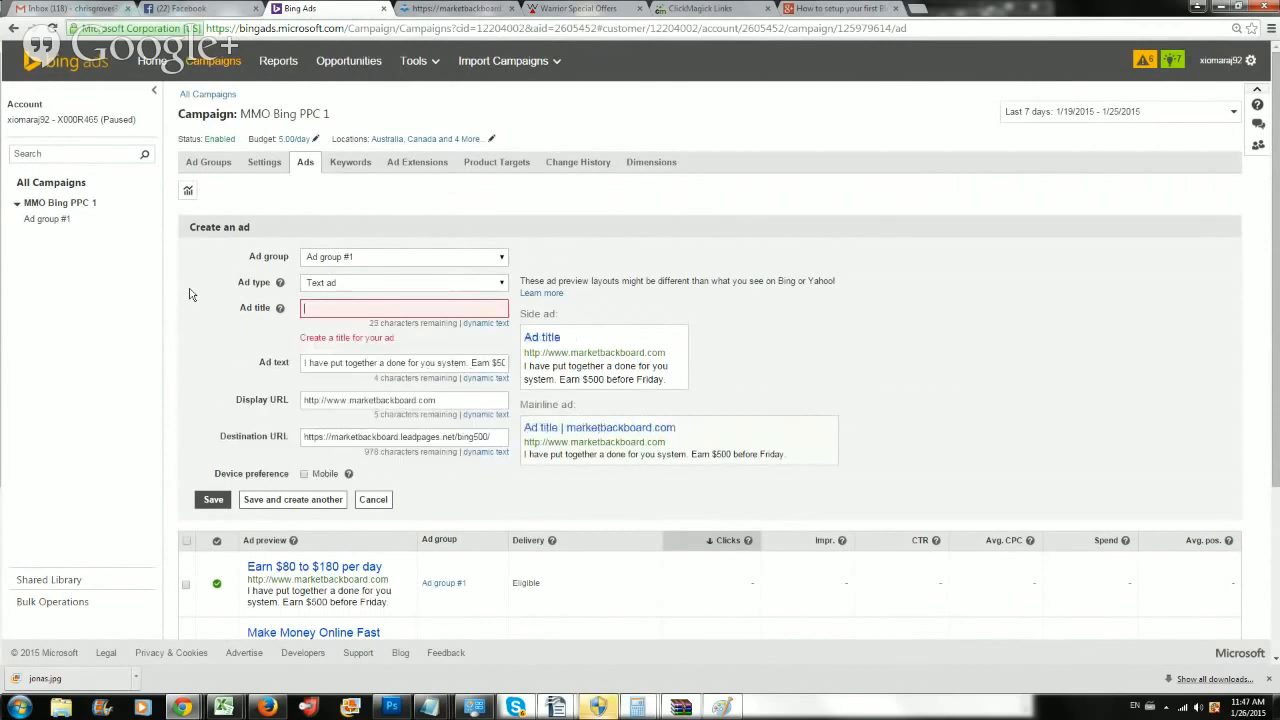
{"action": "type", "text": "A"}
{"action": "key", "text": "BackSpace"}
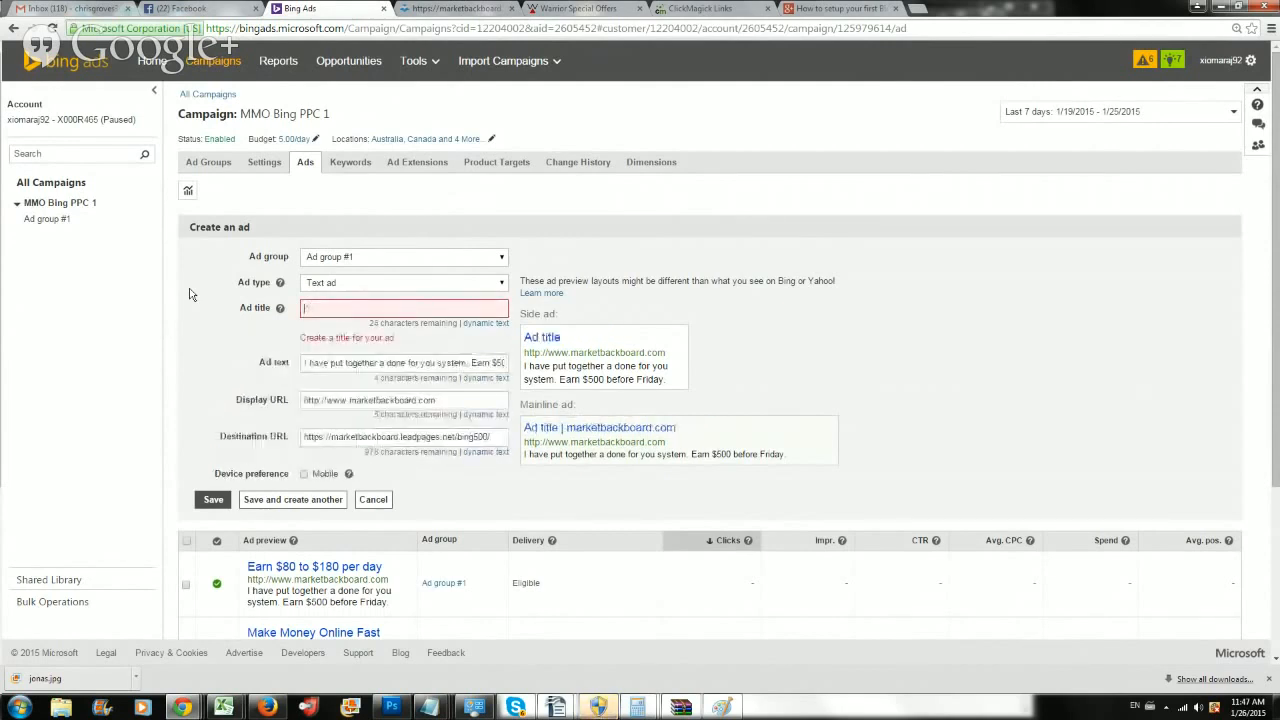
{"action": "type", "text": "E"}
{"action": "key", "text": "BackSpace"}
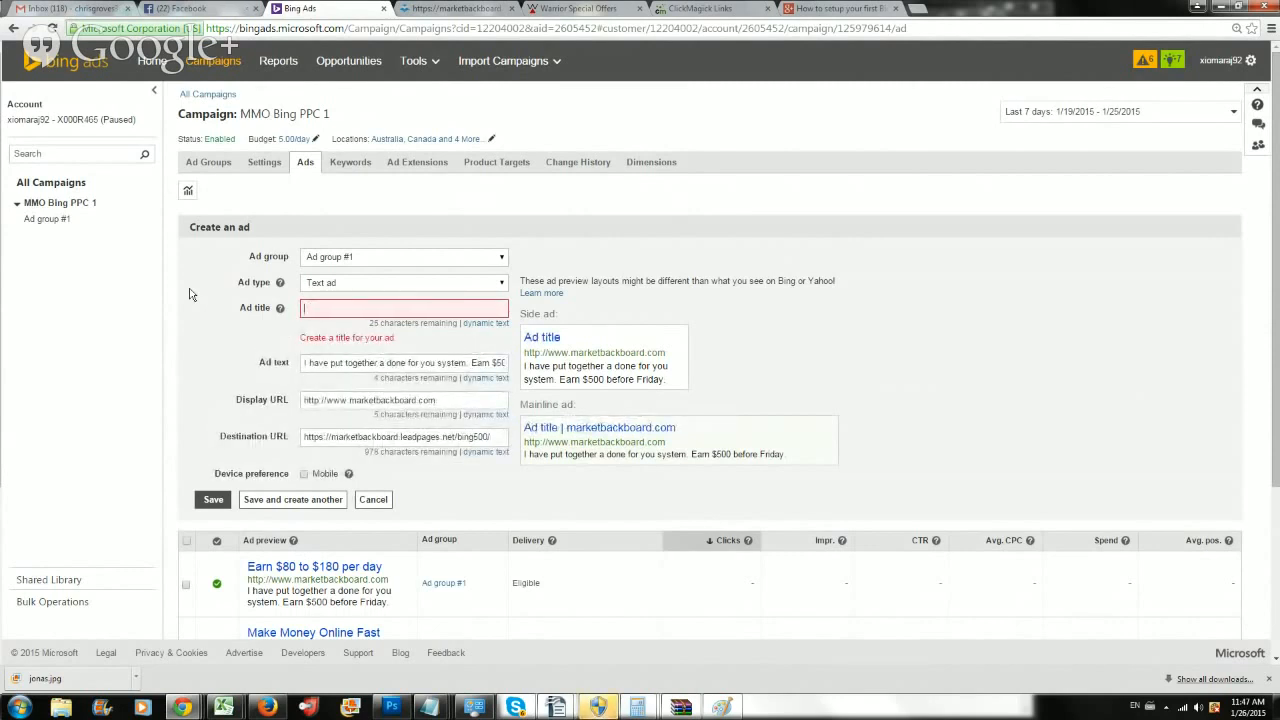
Step: Title the new text ad "Best Business Opportunity", keep the other fields, and save it
{"action": "scroll", "coordinate": [190, 294], "scroll_direction": "down", "scroll_amount": 2}
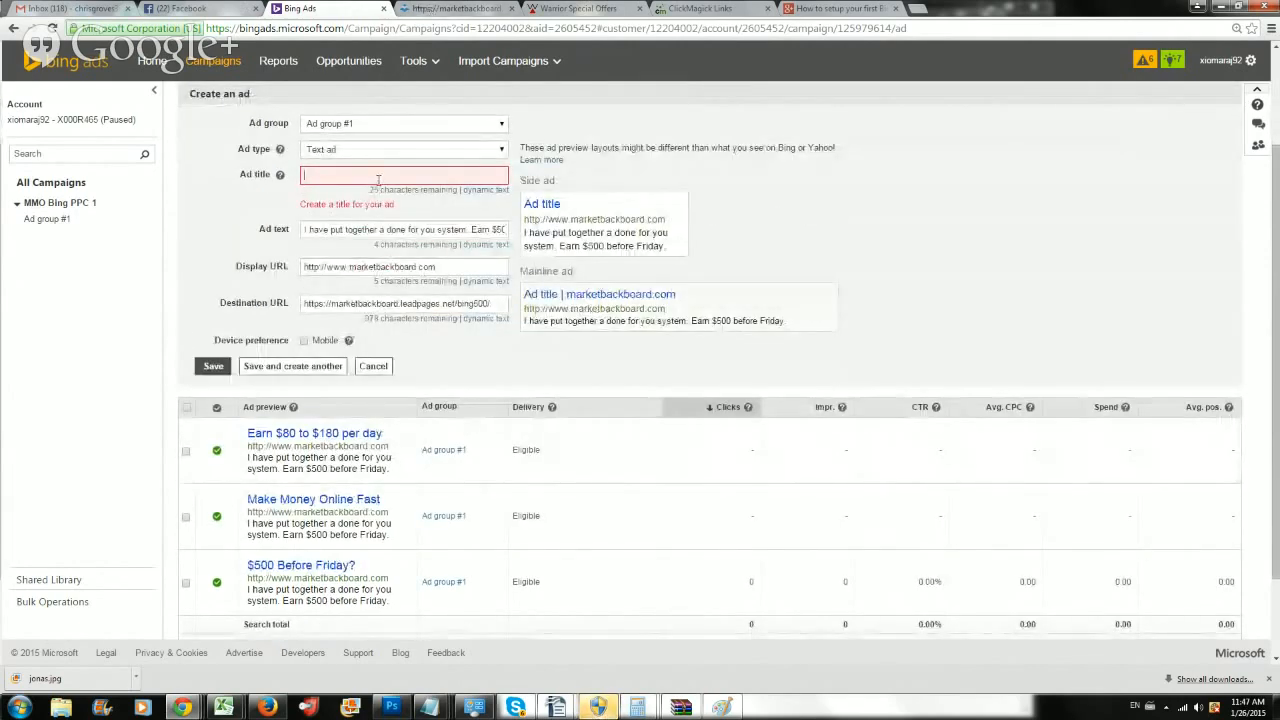
{"action": "type", "text": "B"}
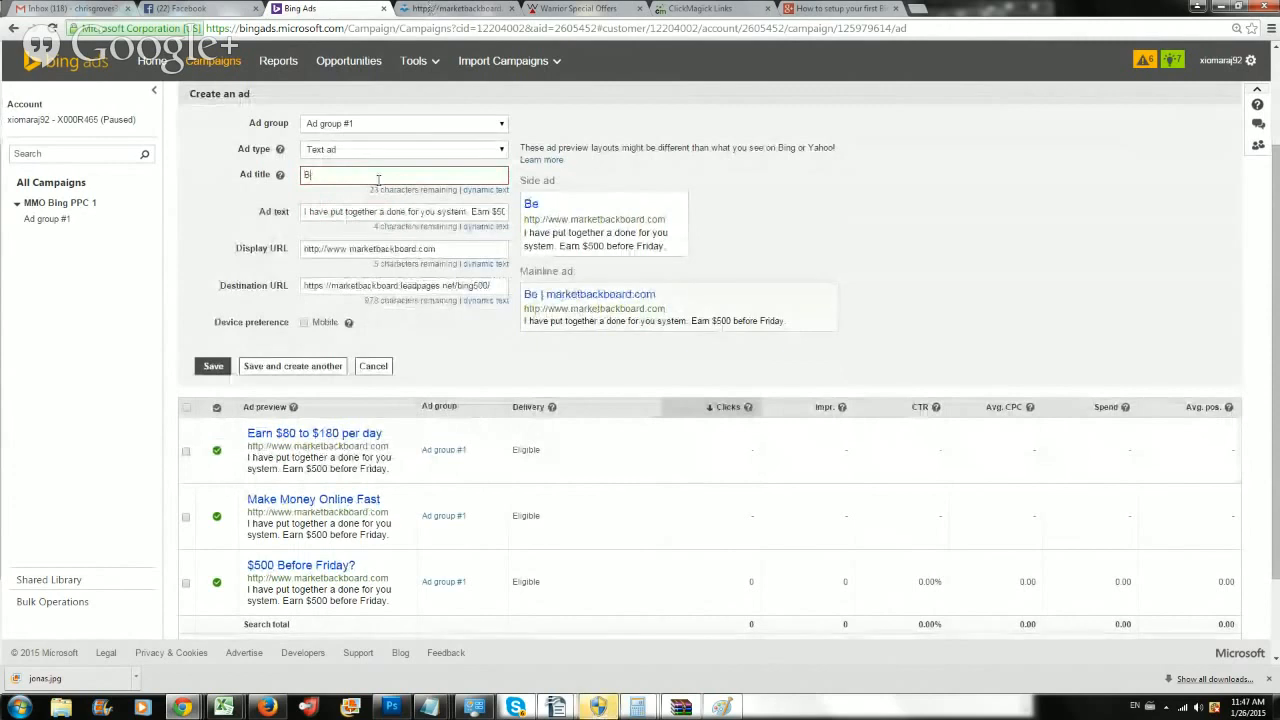
{"action": "type", "text": "est B"}
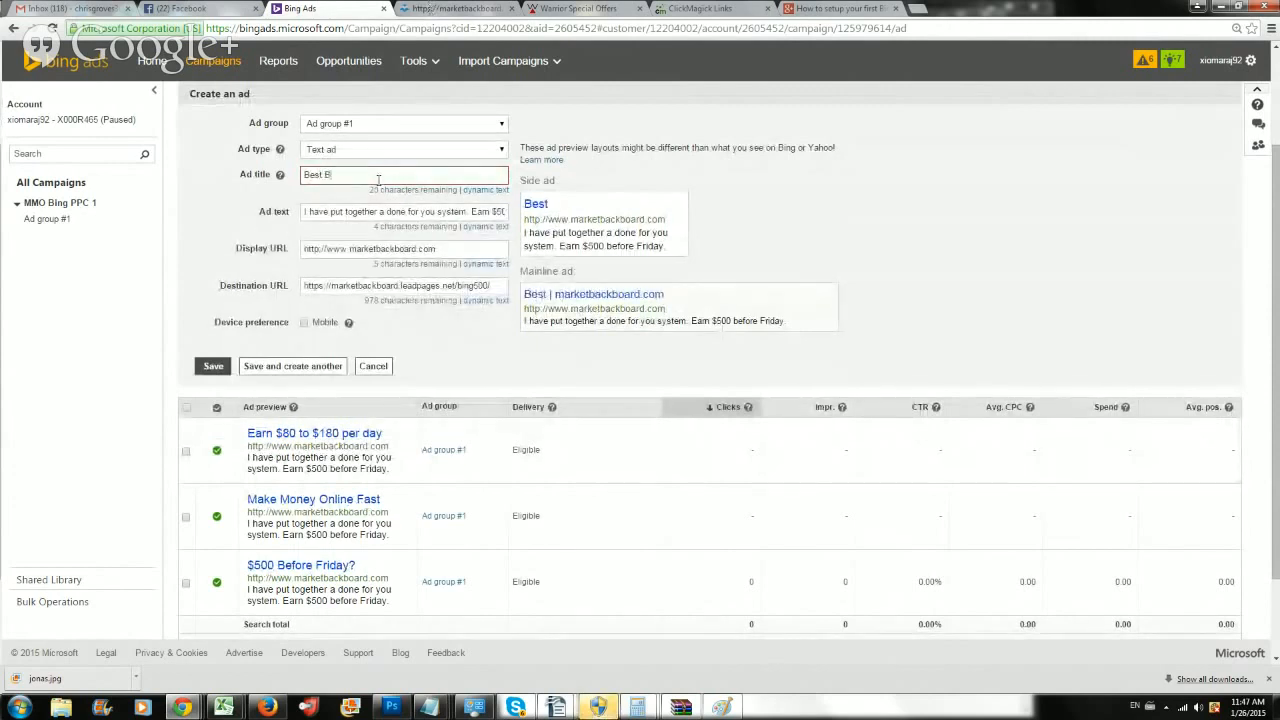
{"action": "type", "text": "usiness Opp"}
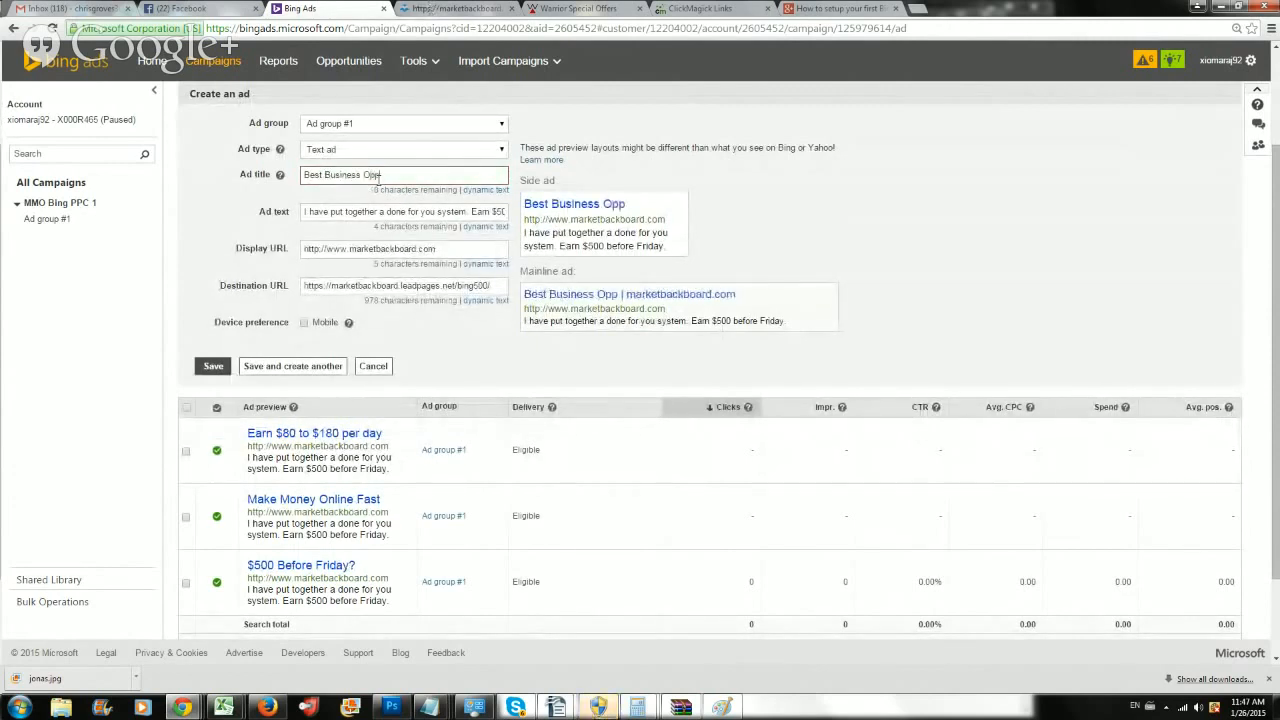
{"action": "type", "text": "ortunity"}
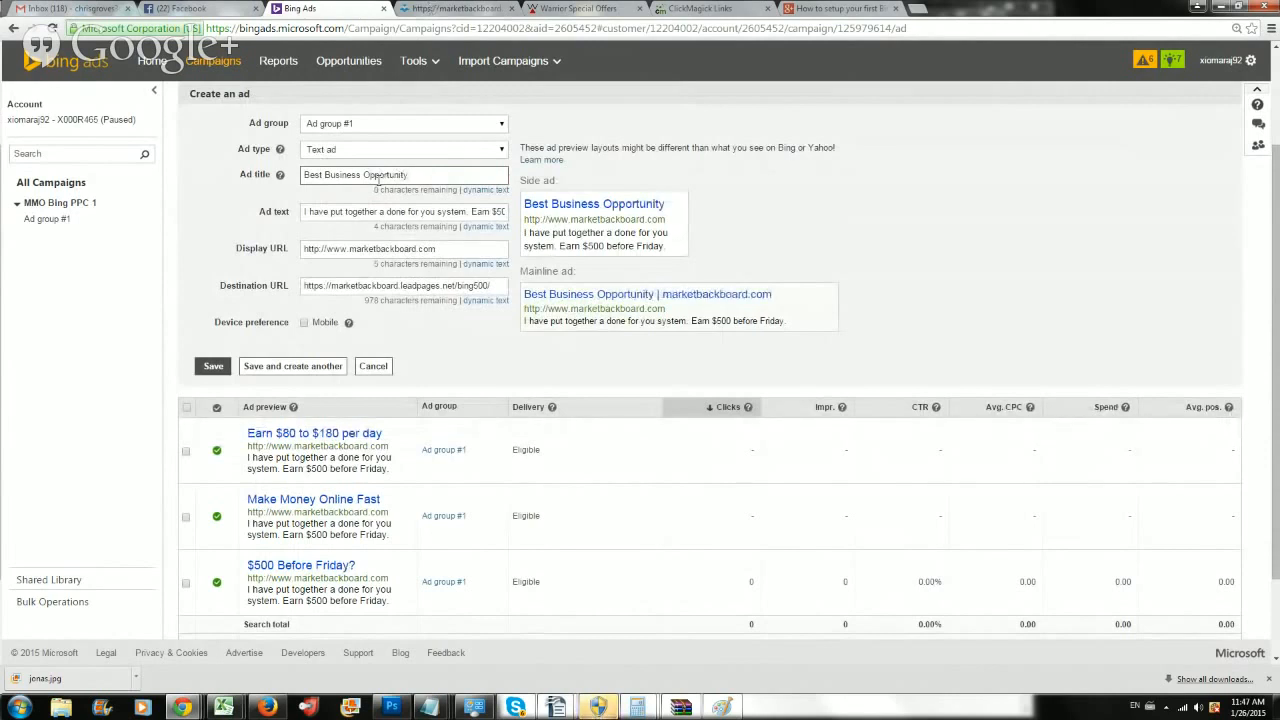
{"action": "left_click", "coordinate": [213, 366]}
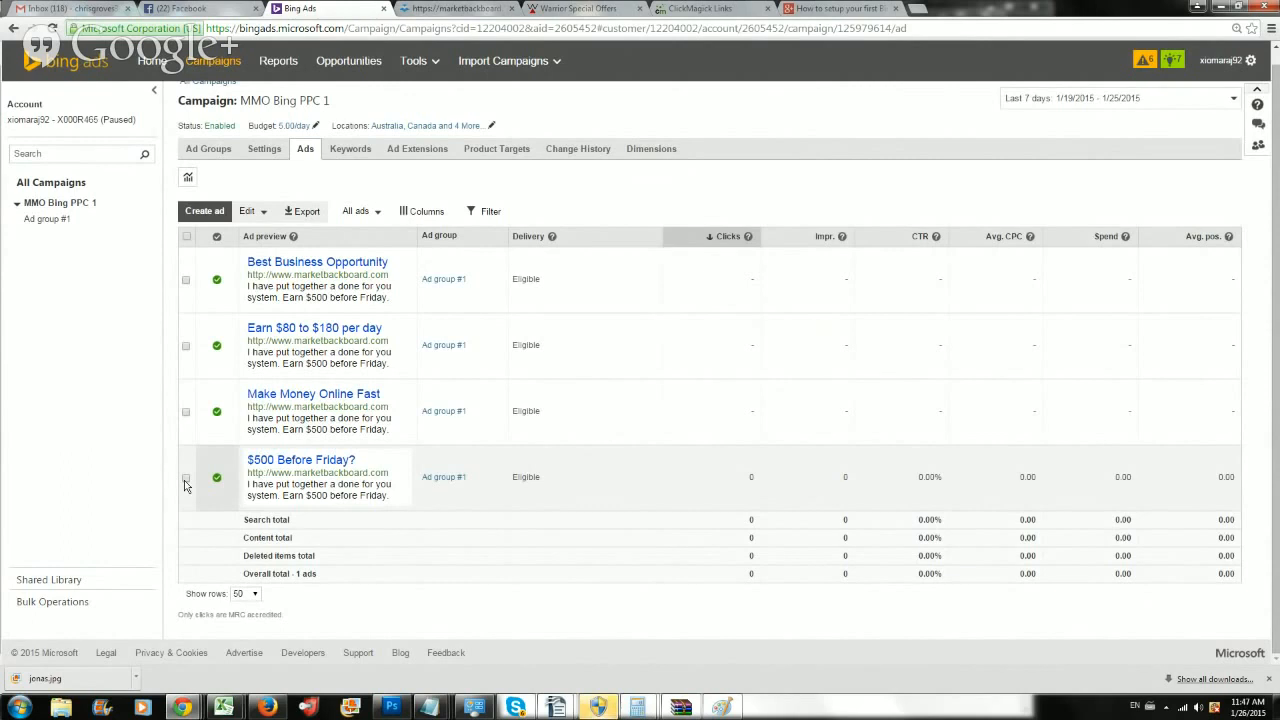
Step: Open the campaign's keyword list, switch to the Bing PPC notes in Notepad, and add the line "-Relevance = important"
{"action": "left_click", "coordinate": [357, 150]}
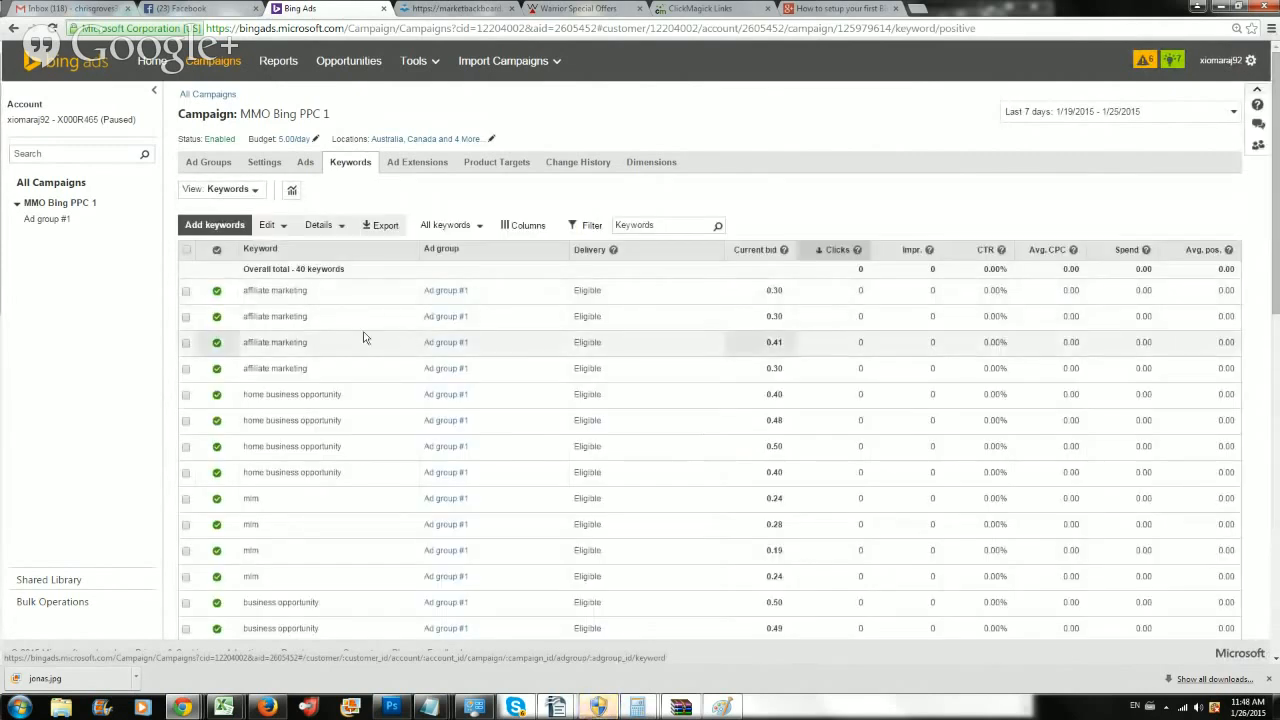
{"action": "mouse_move", "coordinate": [430, 707]}
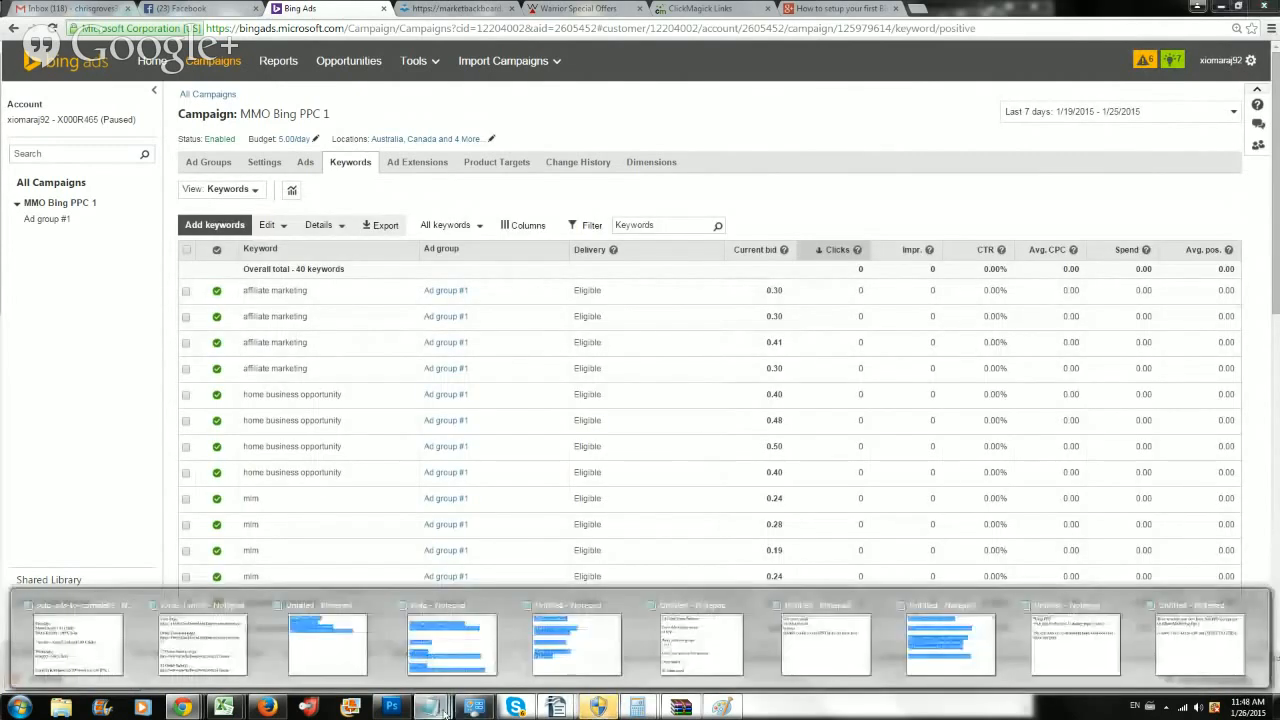
{"action": "left_click", "coordinate": [1075, 645]}
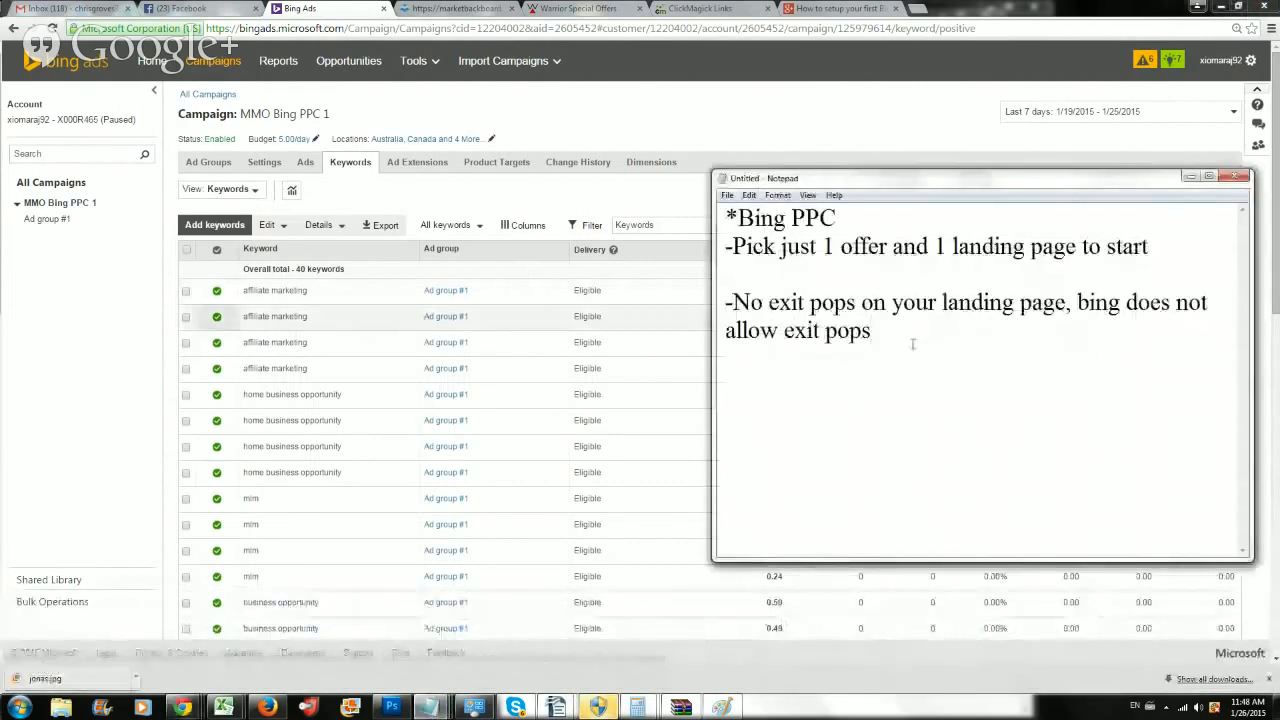
{"action": "type", "text": "-Rel"}
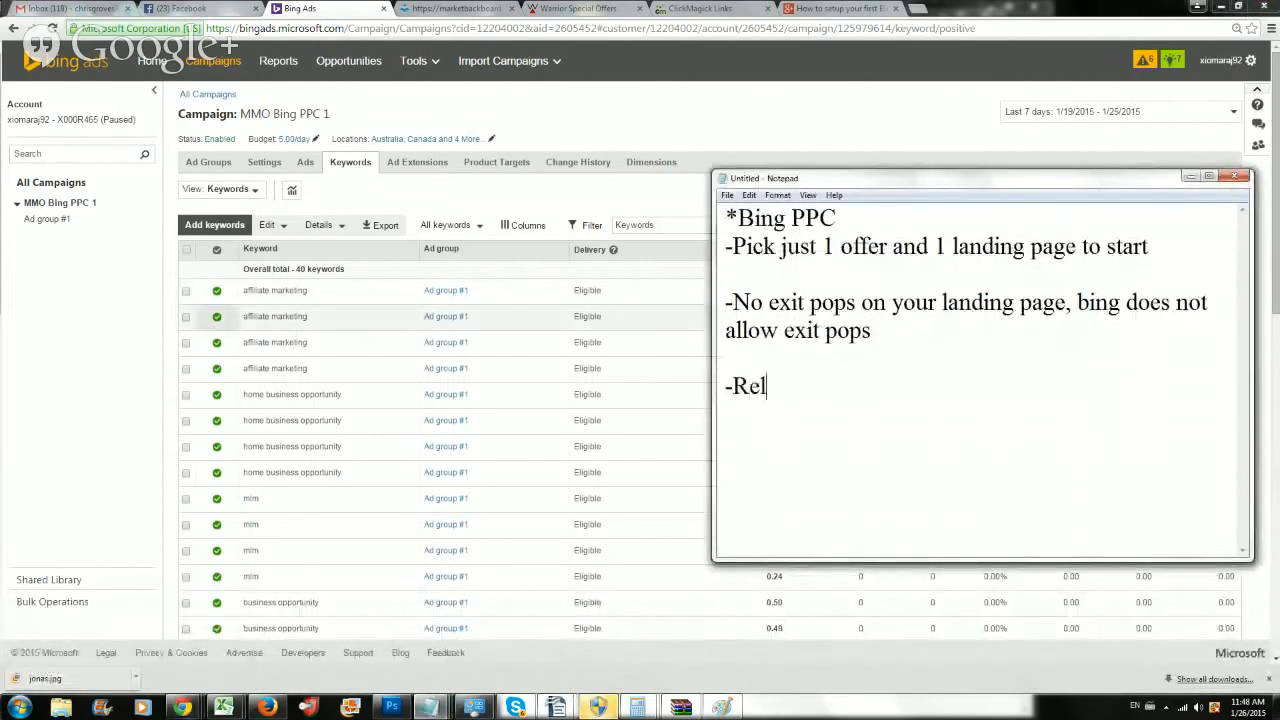
{"action": "type", "text": "evance = important"}
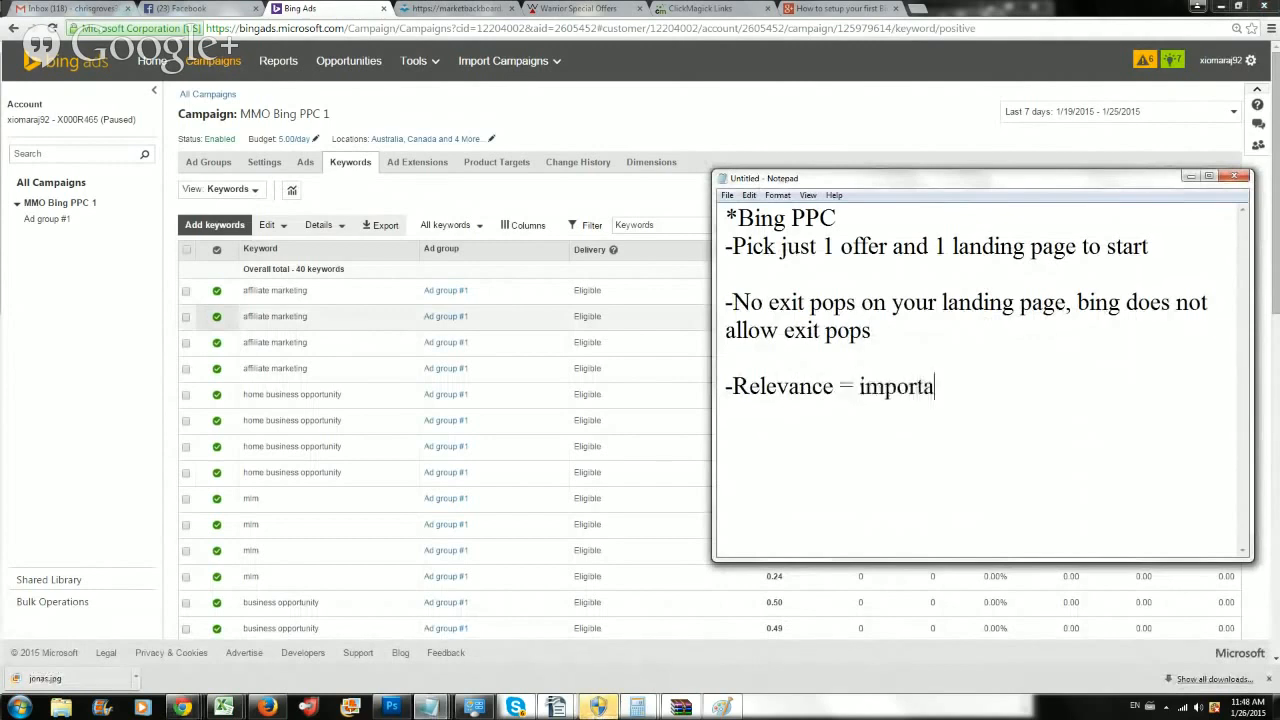
Step: Add the line "-ad copy, keywords, landing page = high quality score" to the notes and minimize Notepad
{"action": "key", "text": "Return"}
{"action": "type", "text": "-ad copy, keyw"}
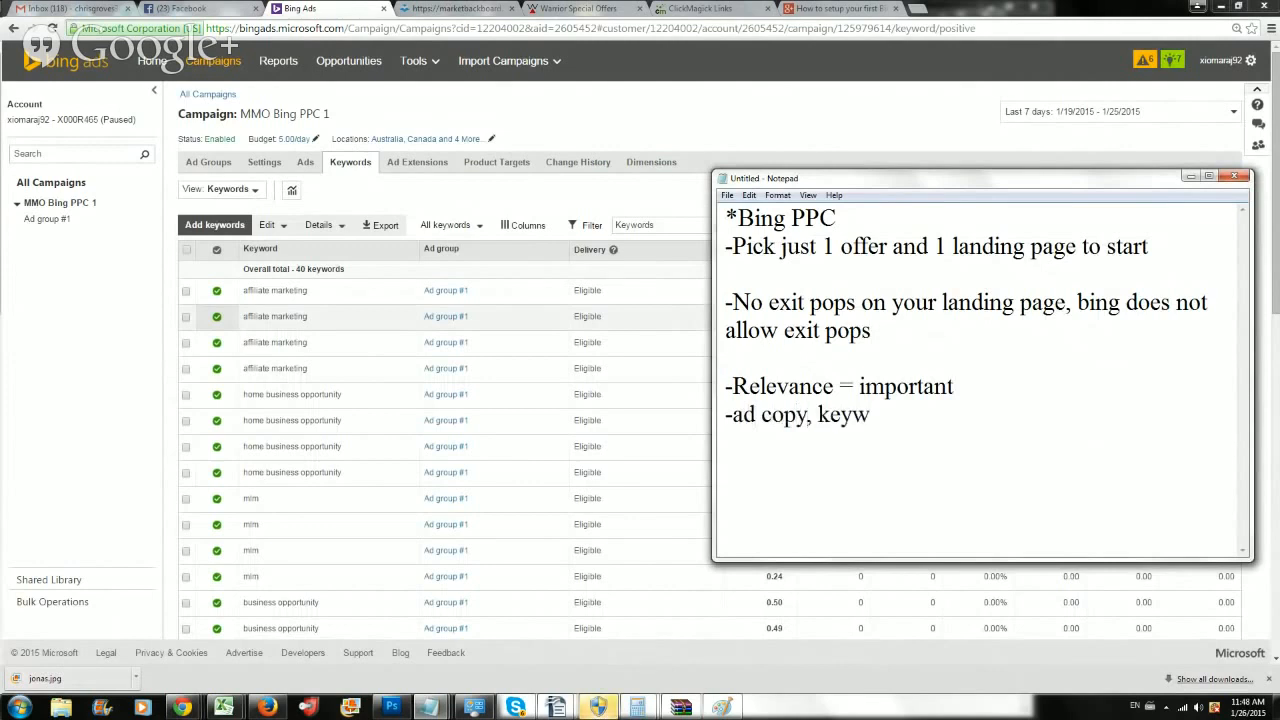
{"action": "type", "text": "ords, landing page "}
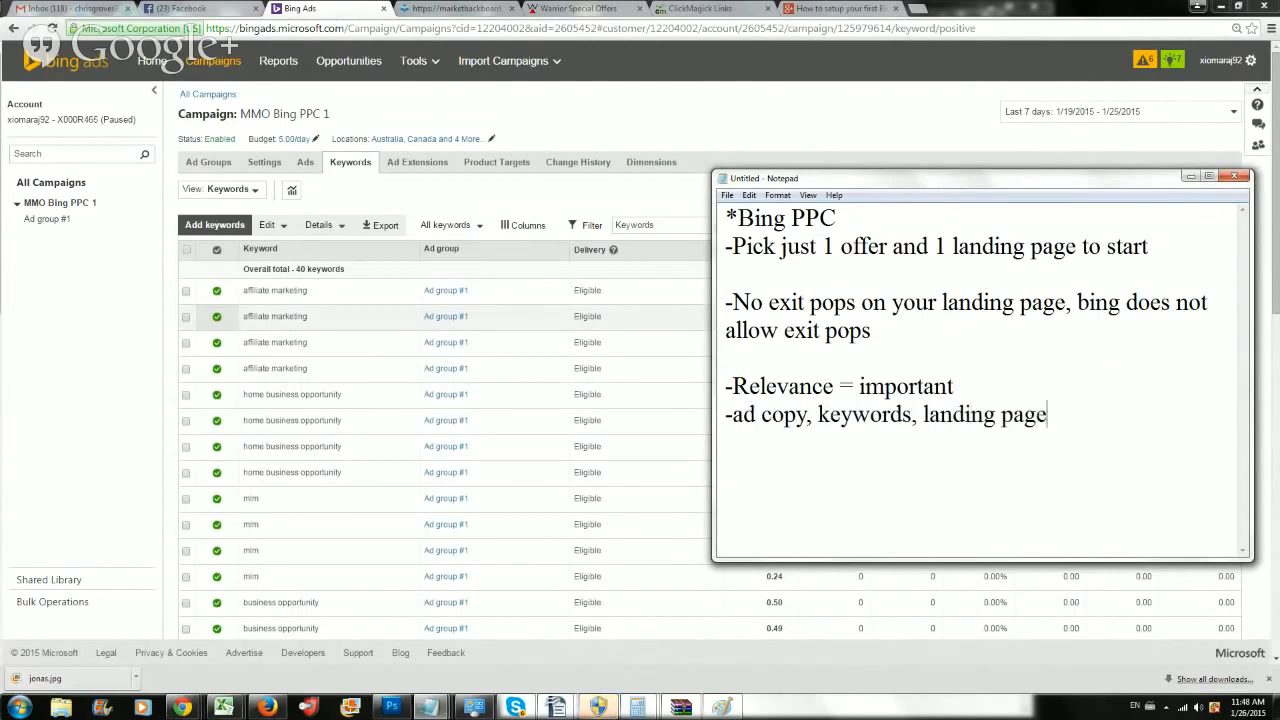
{"action": "type", "text": "= high qu"}
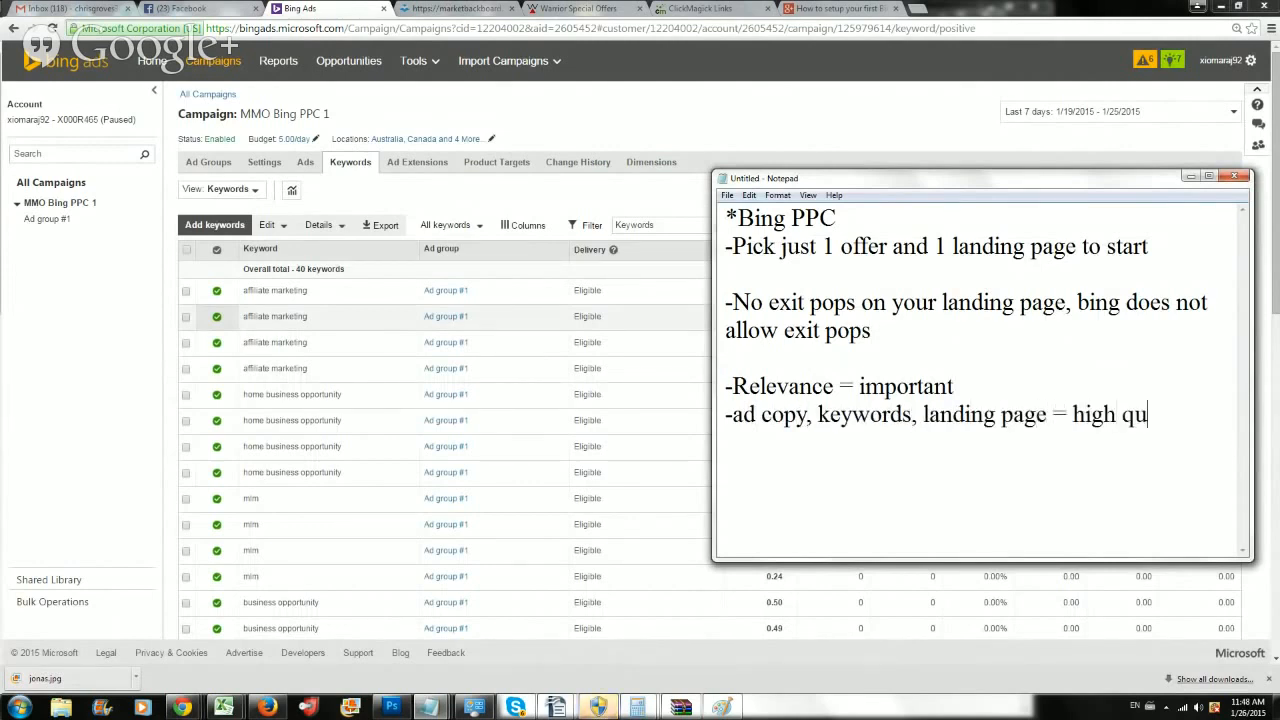
{"action": "type", "text": "ality score"}
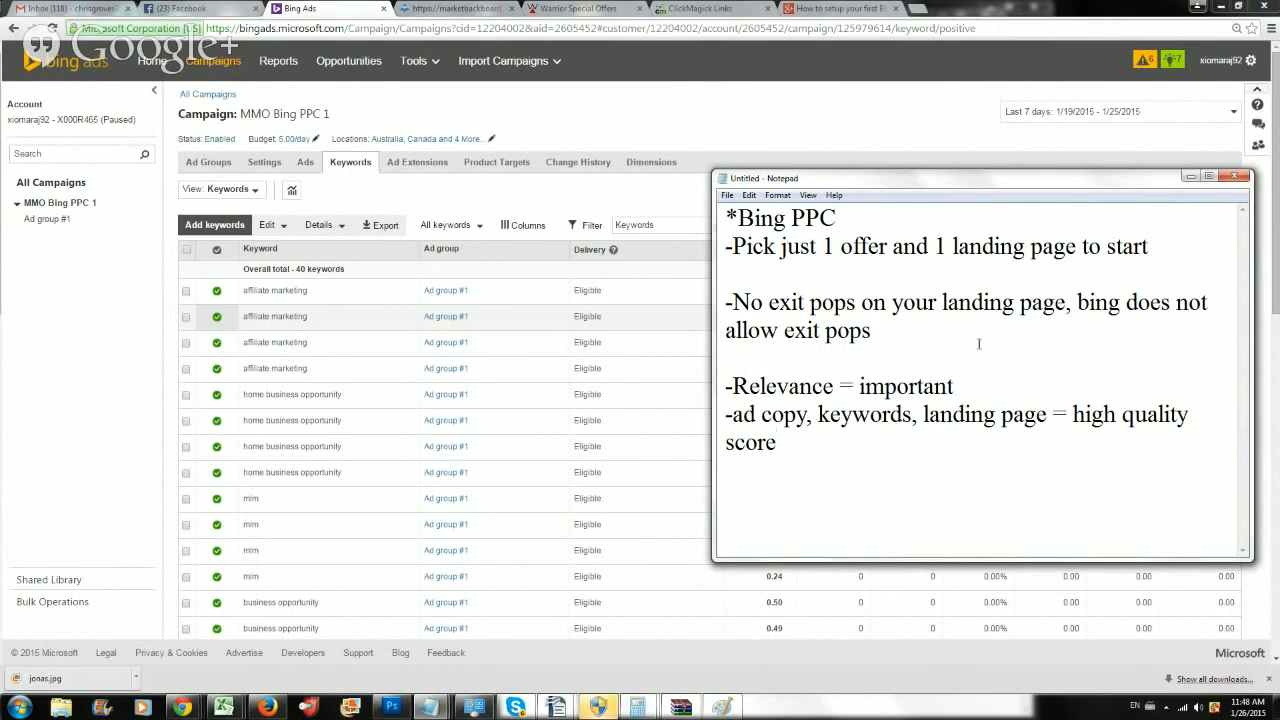
{"action": "left_click", "coordinate": [1190, 177]}
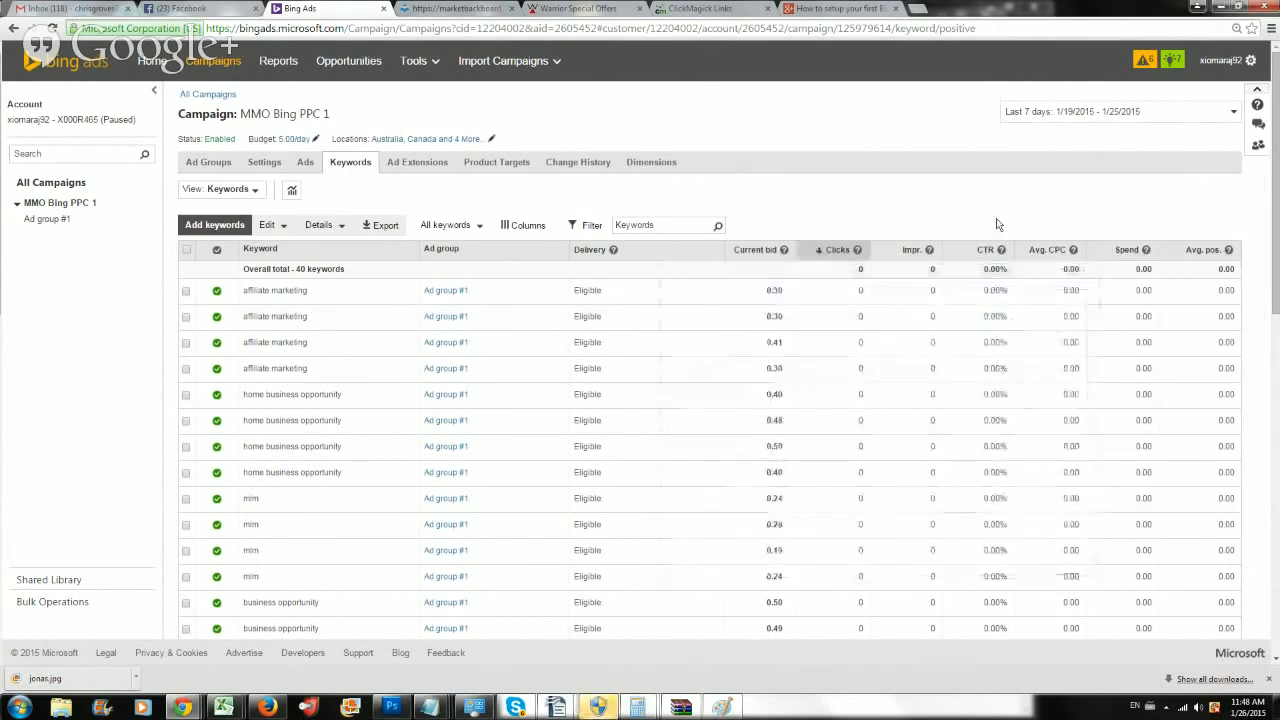
Step: Look through the campaign's keywords and their current bids, and return to the list of ads
{"action": "scroll", "coordinate": [754, 314], "scroll_direction": "down", "scroll_amount": 2}
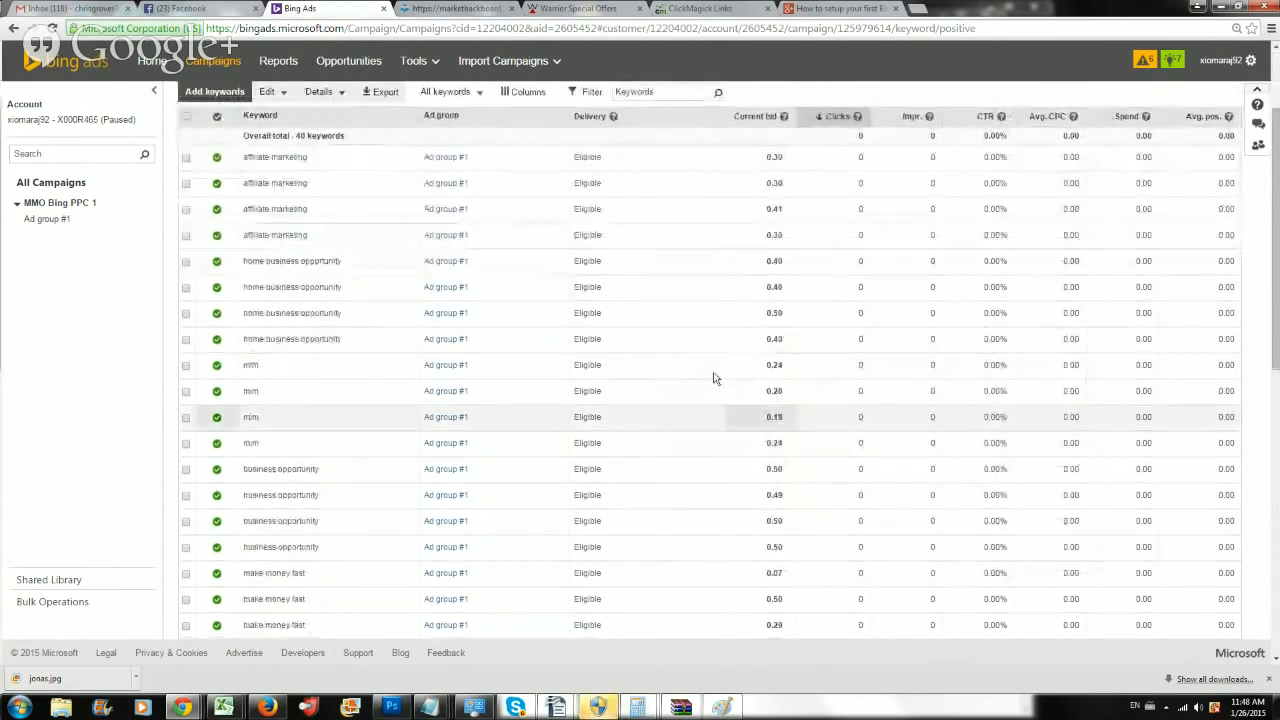
{"action": "scroll", "coordinate": [714, 378], "scroll_direction": "up", "scroll_amount": 2}
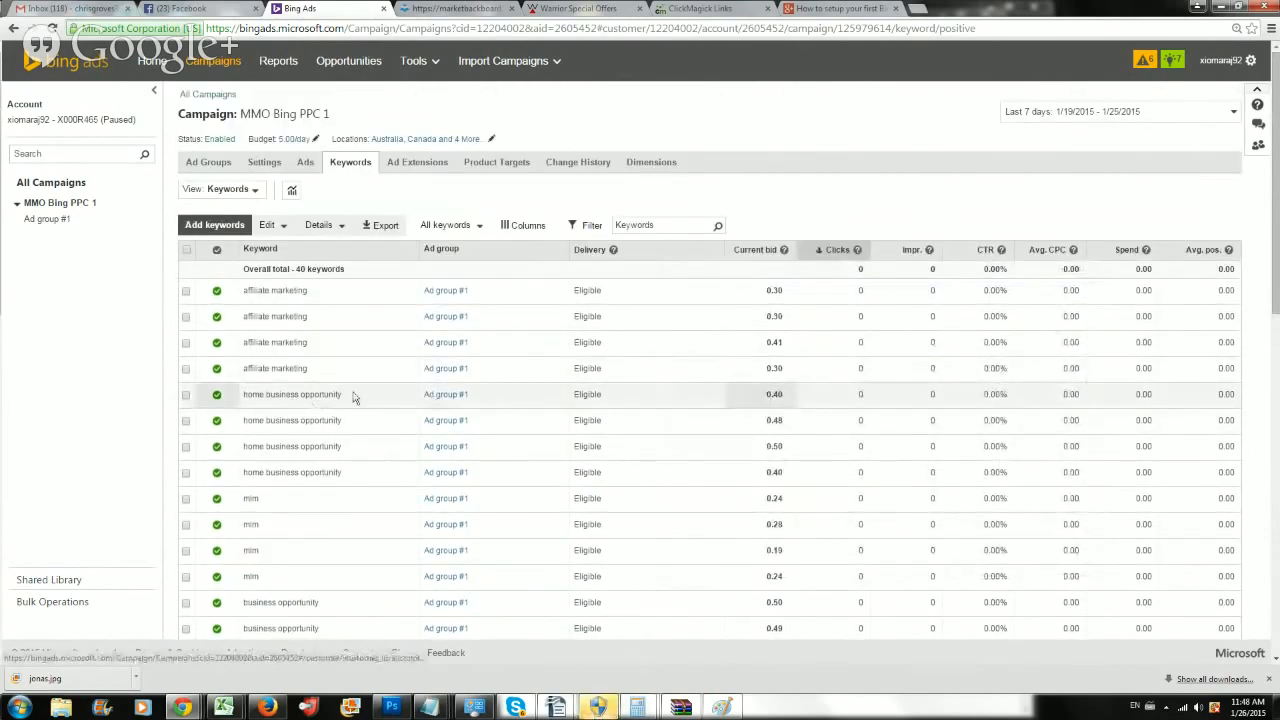
{"action": "scroll", "coordinate": [320, 389], "scroll_direction": "down", "scroll_amount": 4}
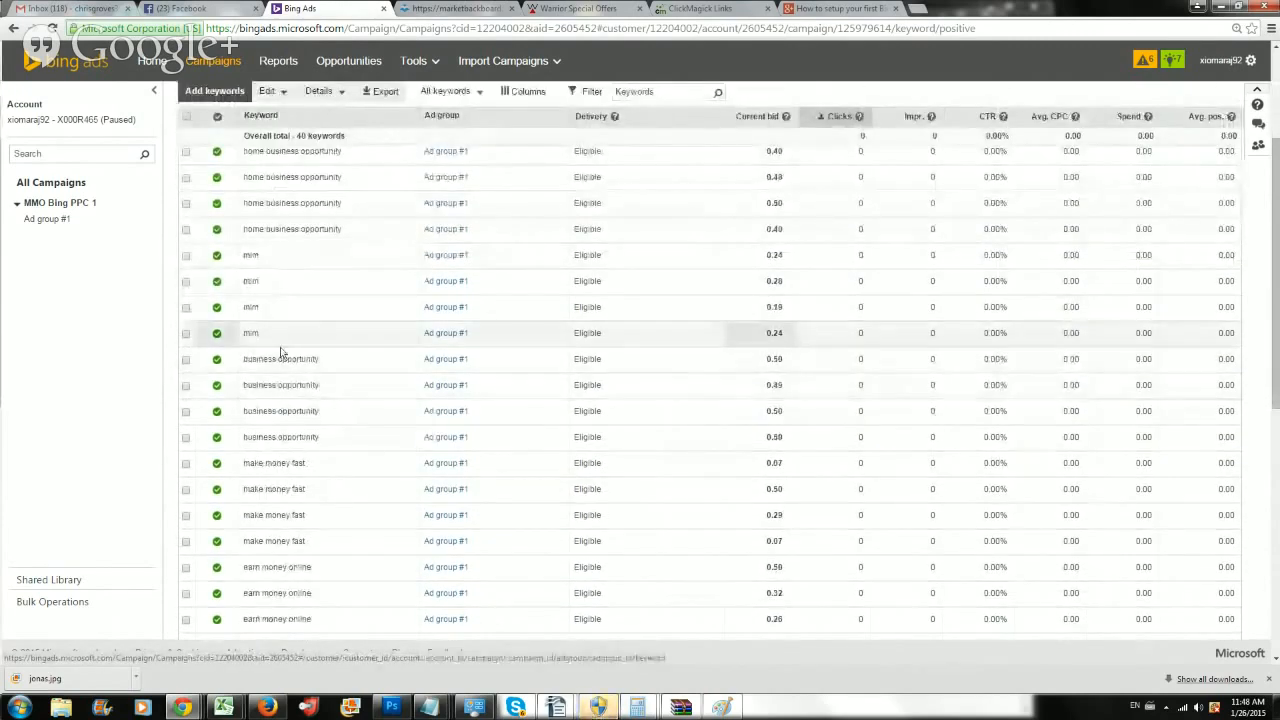
{"action": "scroll", "coordinate": [329, 366], "scroll_direction": "down", "scroll_amount": 6}
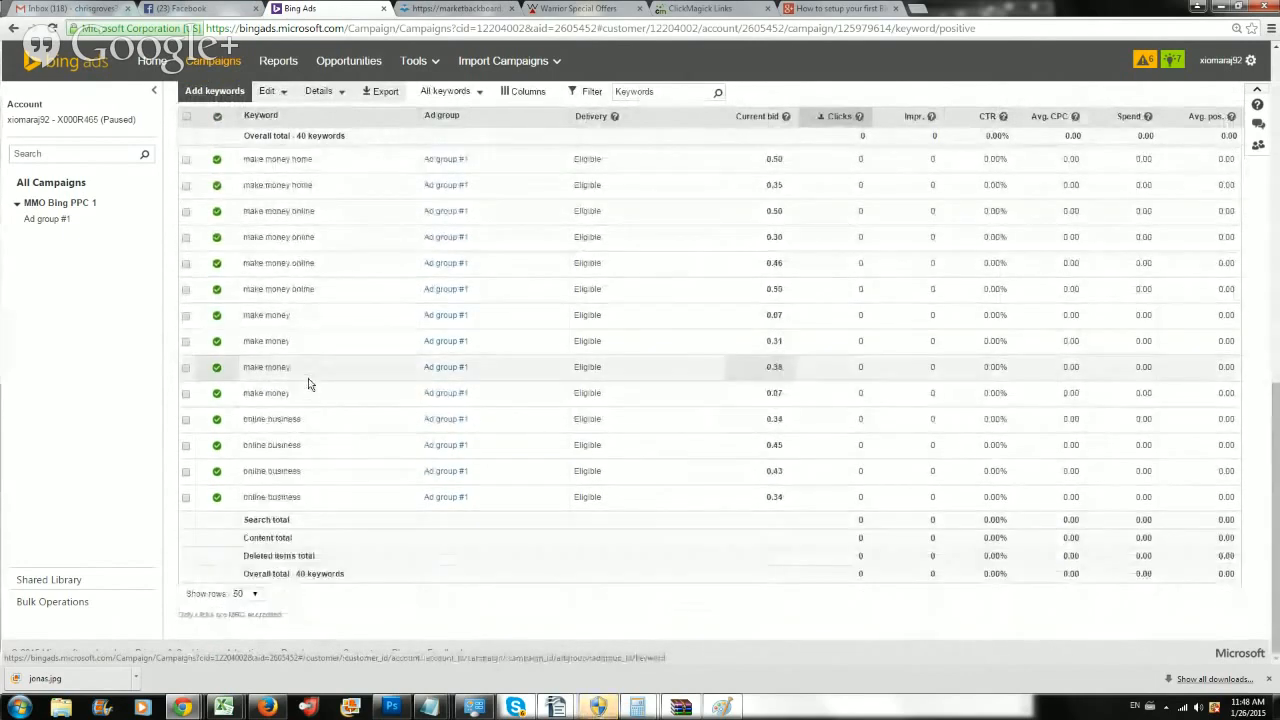
{"action": "scroll", "coordinate": [295, 440], "scroll_direction": "up", "scroll_amount": 8}
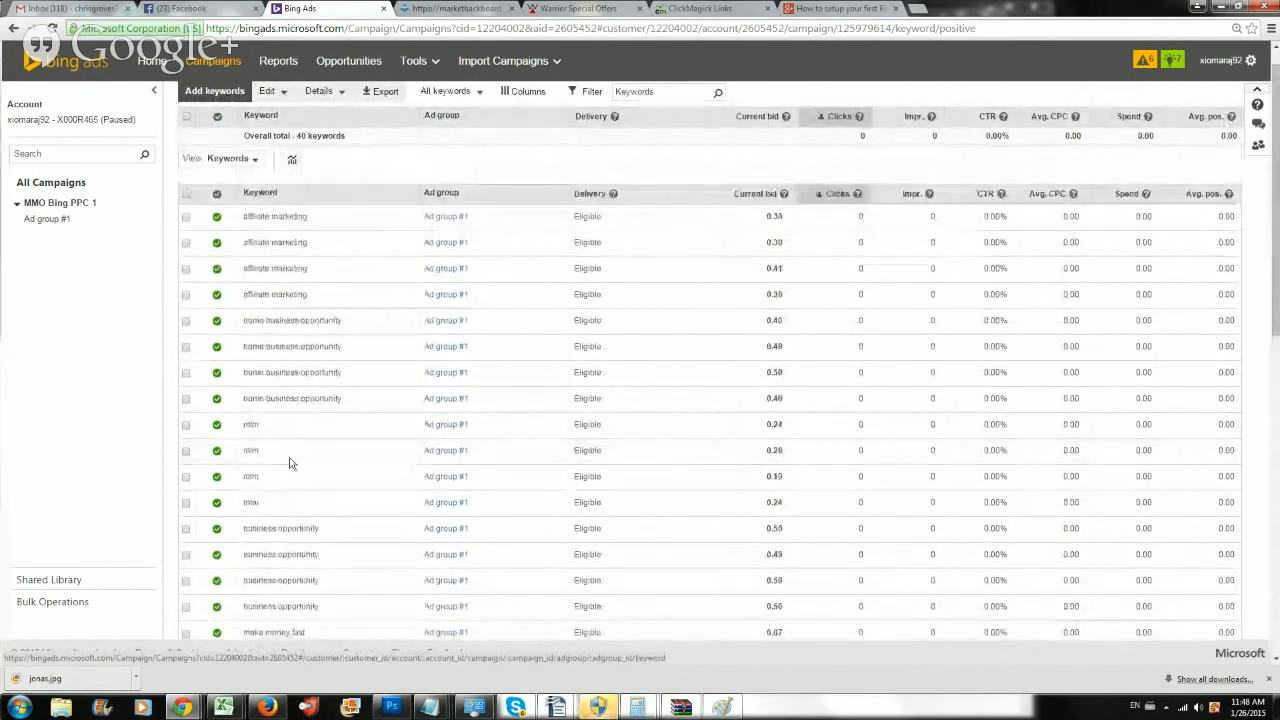
{"action": "scroll", "coordinate": [290, 463], "scroll_direction": "up", "scroll_amount": 3}
{"action": "left_click", "coordinate": [305, 165]}
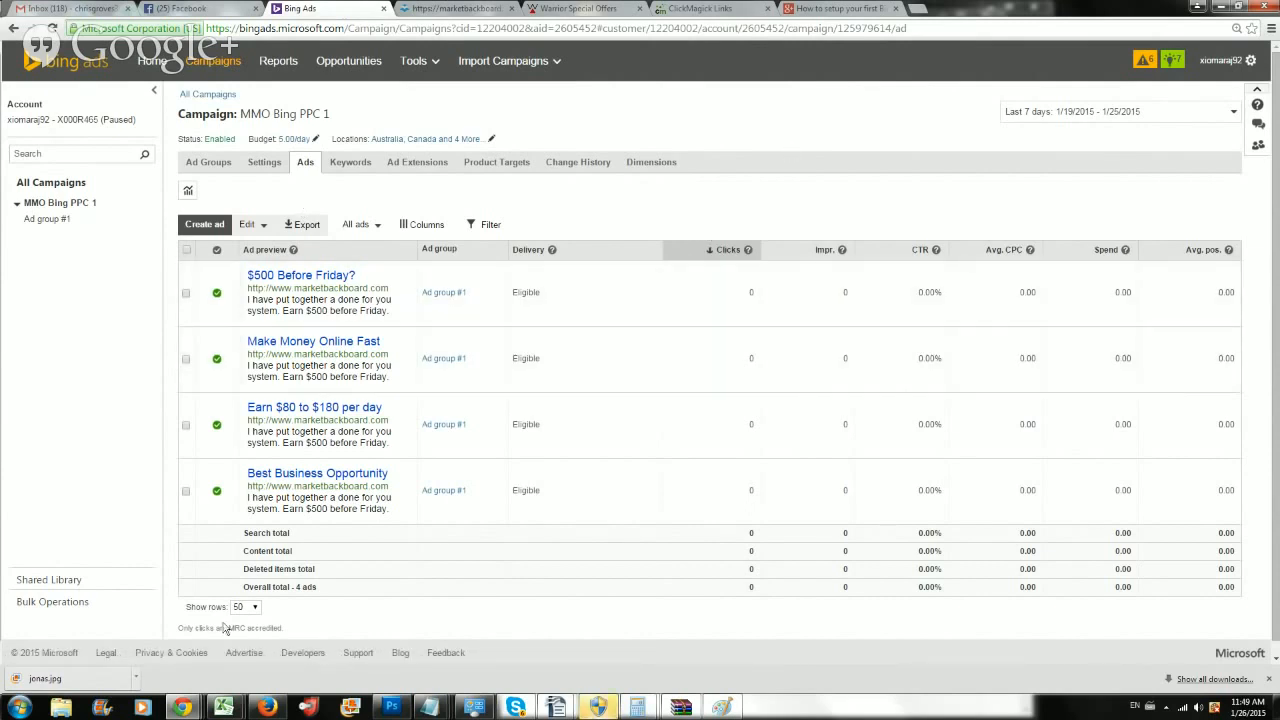
{"action": "mouse_move", "coordinate": [183, 707]}
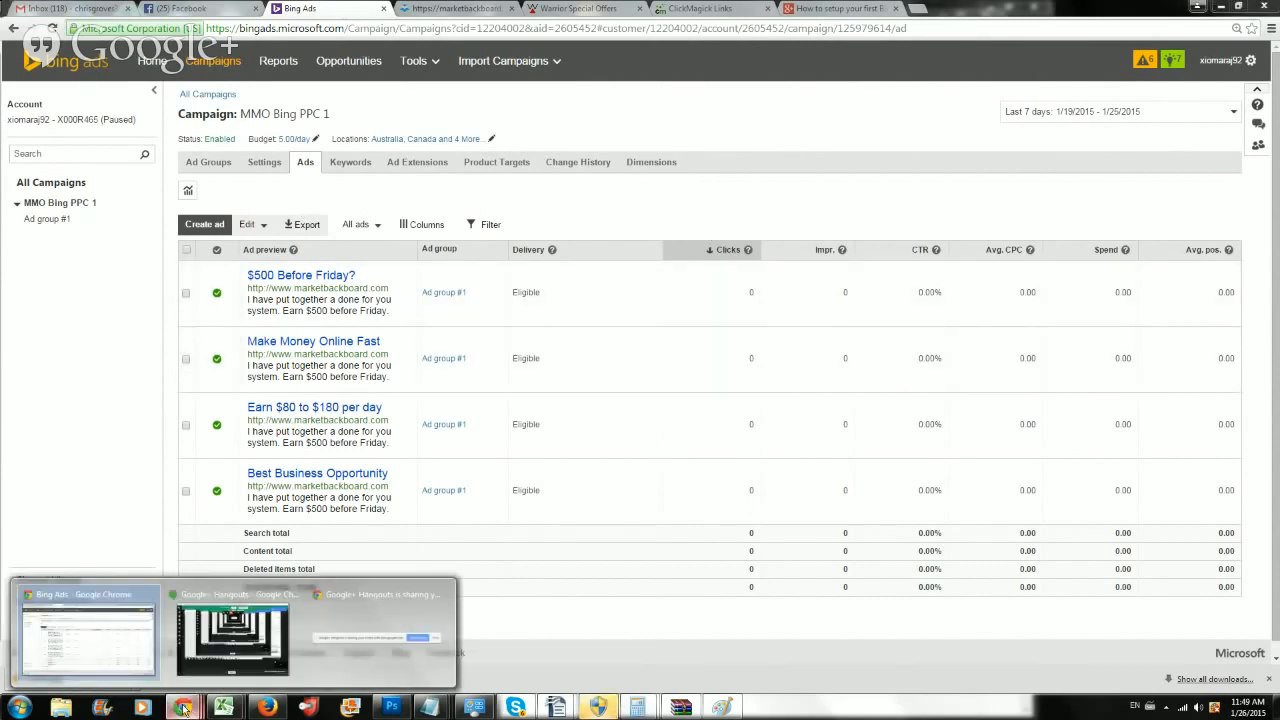
{"action": "left_click", "coordinate": [292, 598]}
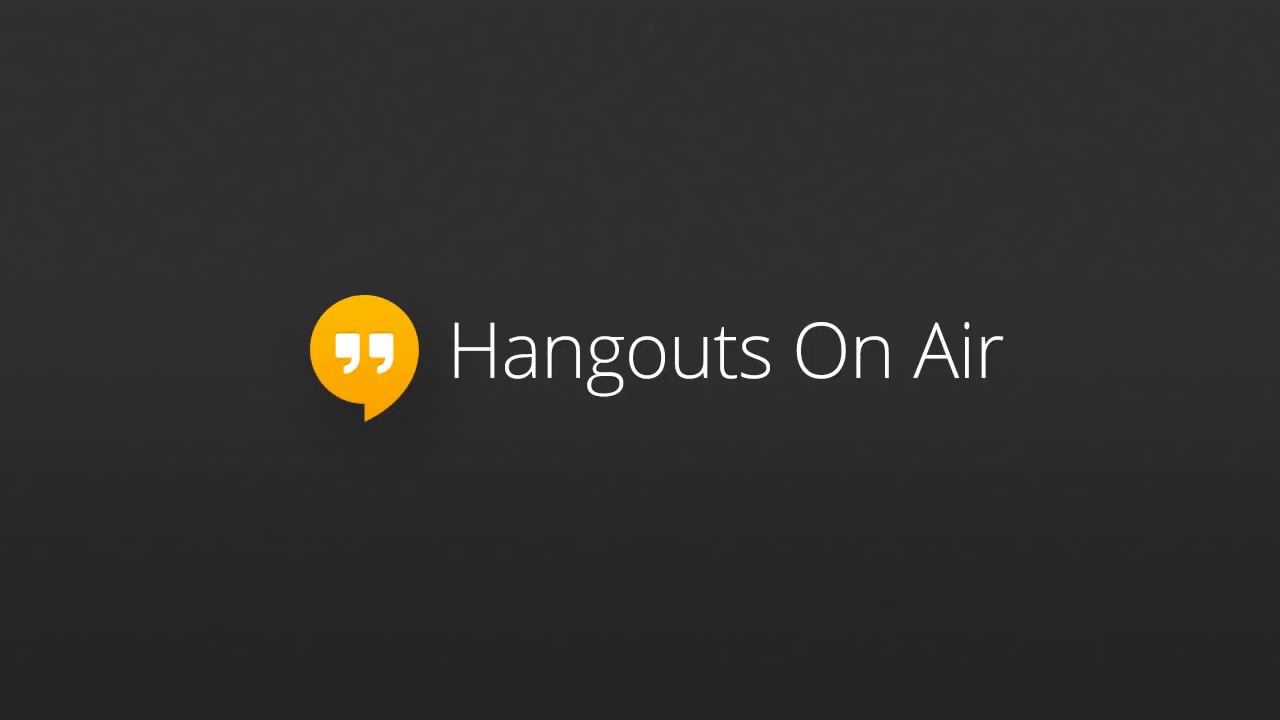